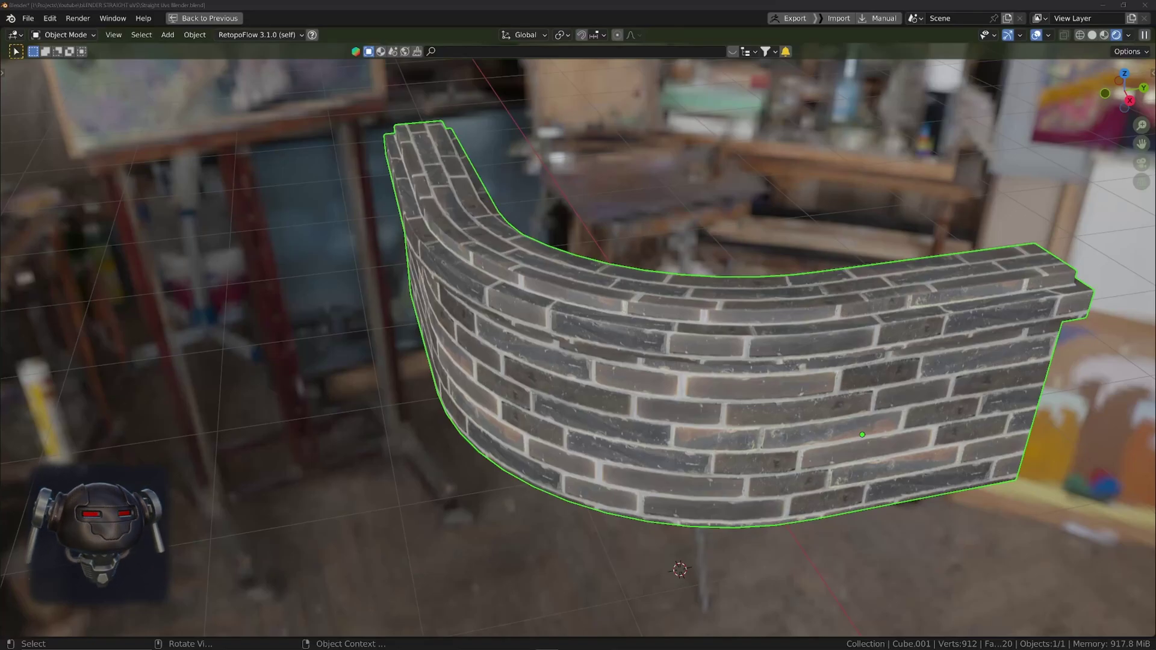
Examine the finished curved brick wall from several sides, including its mesh edges and how the brick texture follows the curve.
mouse_move(563, 281)
middle_down()
mouse_move(578, 291)
mouse_move(655, 283)
mouse_move(561, 278)
middle_up()
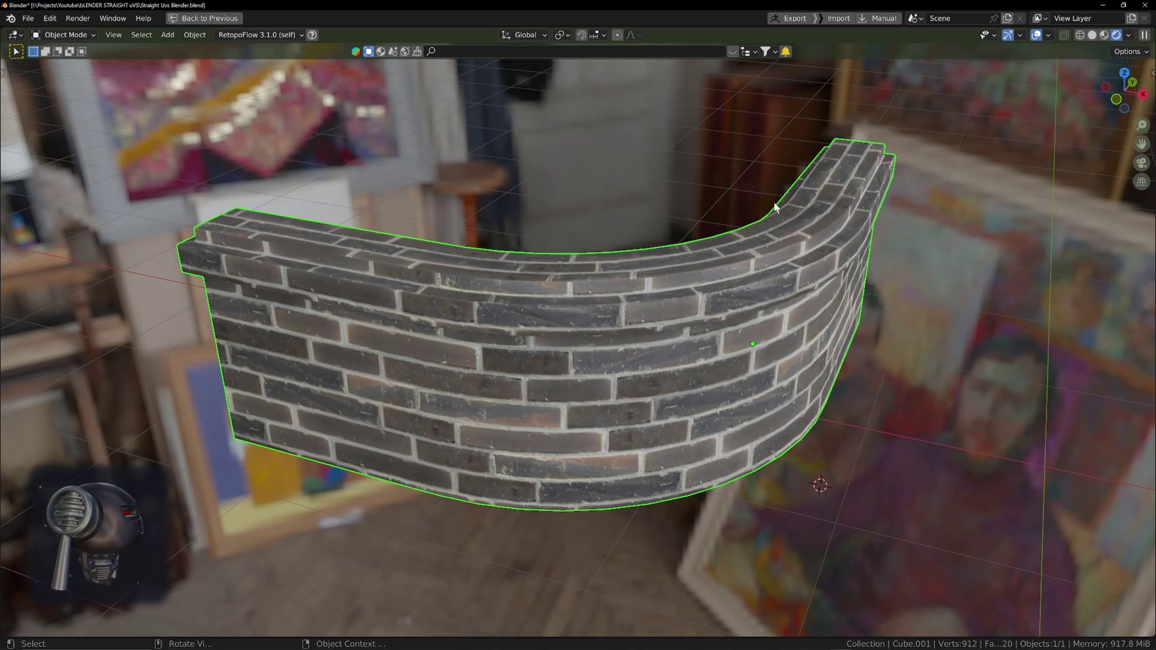
middle_drag(839, 296, 740, 356)
key(Tab)
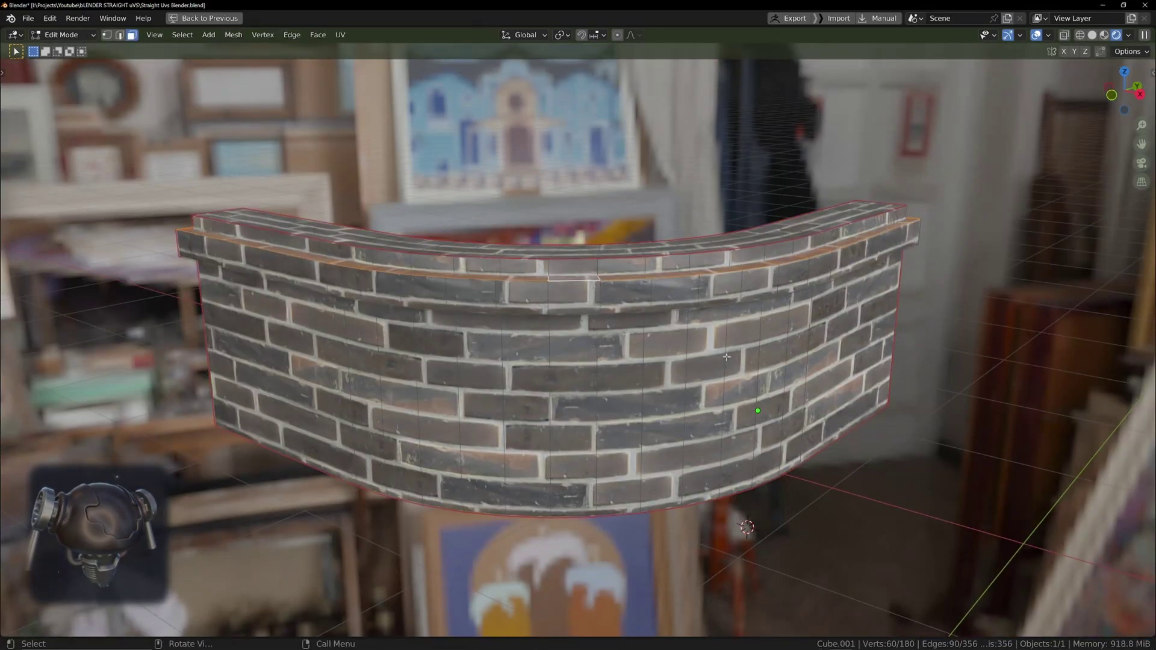
key(a)
key(a)
click(751, 183)
middle_drag(713, 281, 608, 301)
key(Tab)
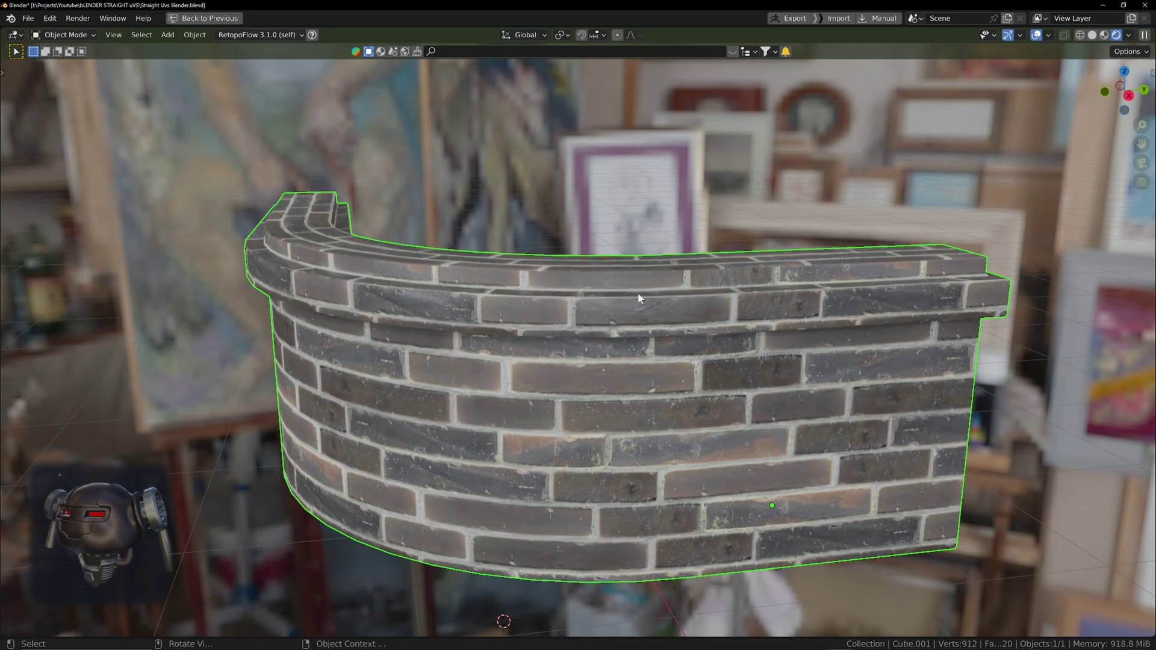
middle_drag(639, 299, 724, 300)
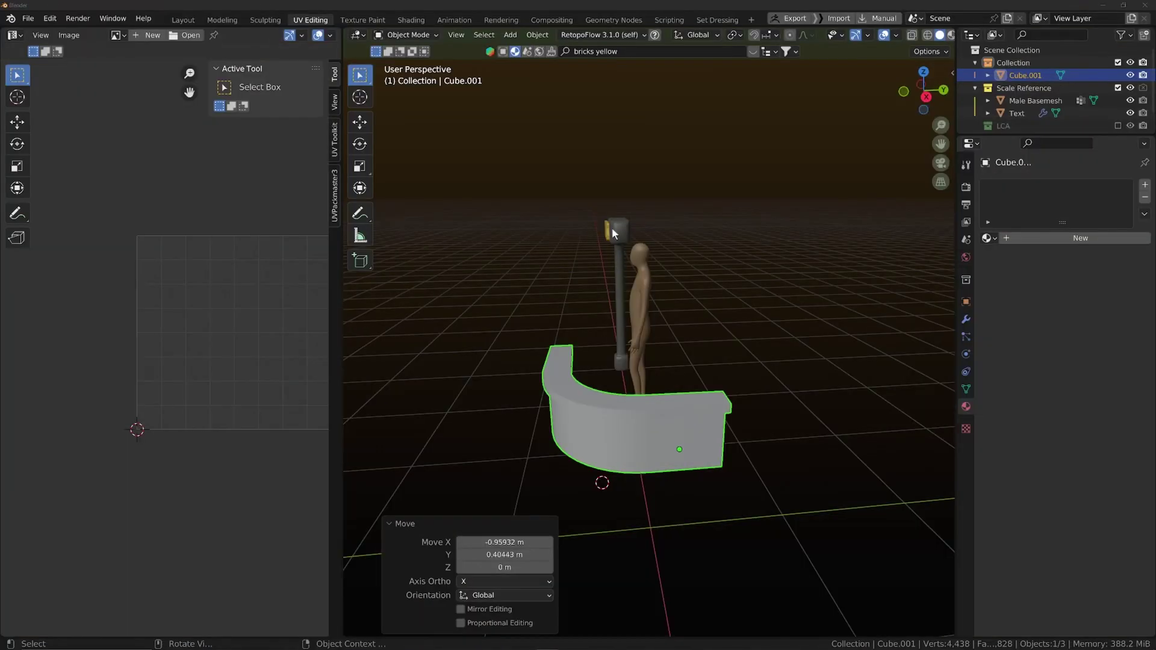
Unwrap the entire untextured curved wall with Smart UV Project, using a 66° angle limit and zero island margin.
middle_drag(595, 361, 696, 418)
scroll(692, 381, up, 1)
key(alt+a)
scroll(659, 422, up, 2)
middle_drag(663, 465, 663, 469)
click(662, 469)
key(Tab)
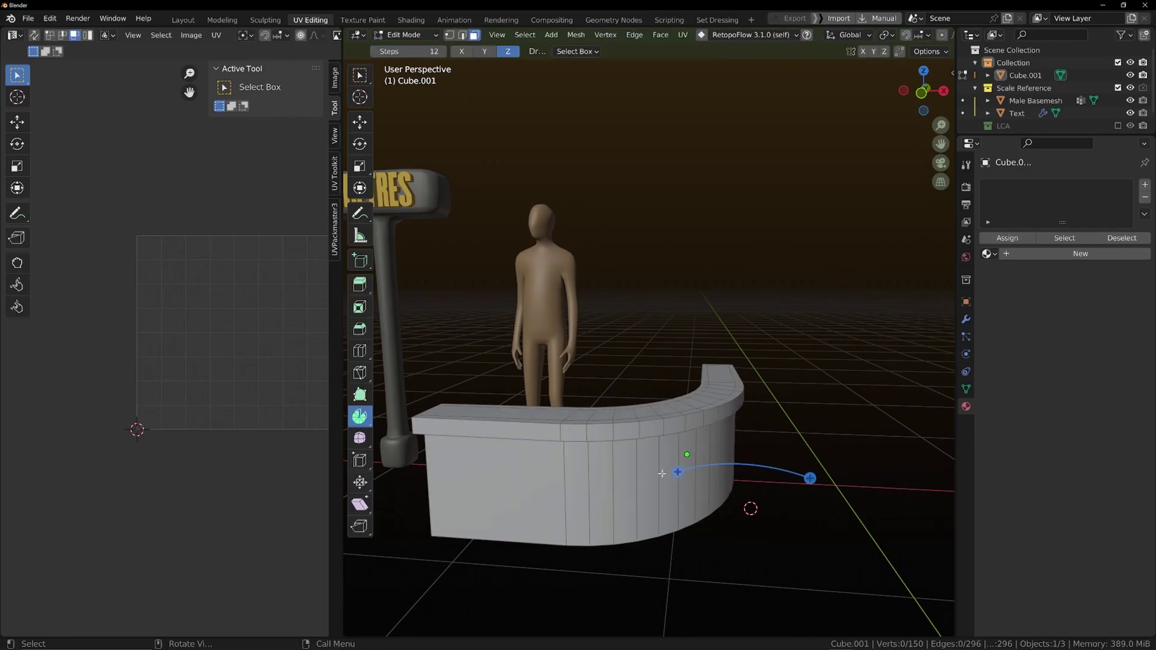
key(u)
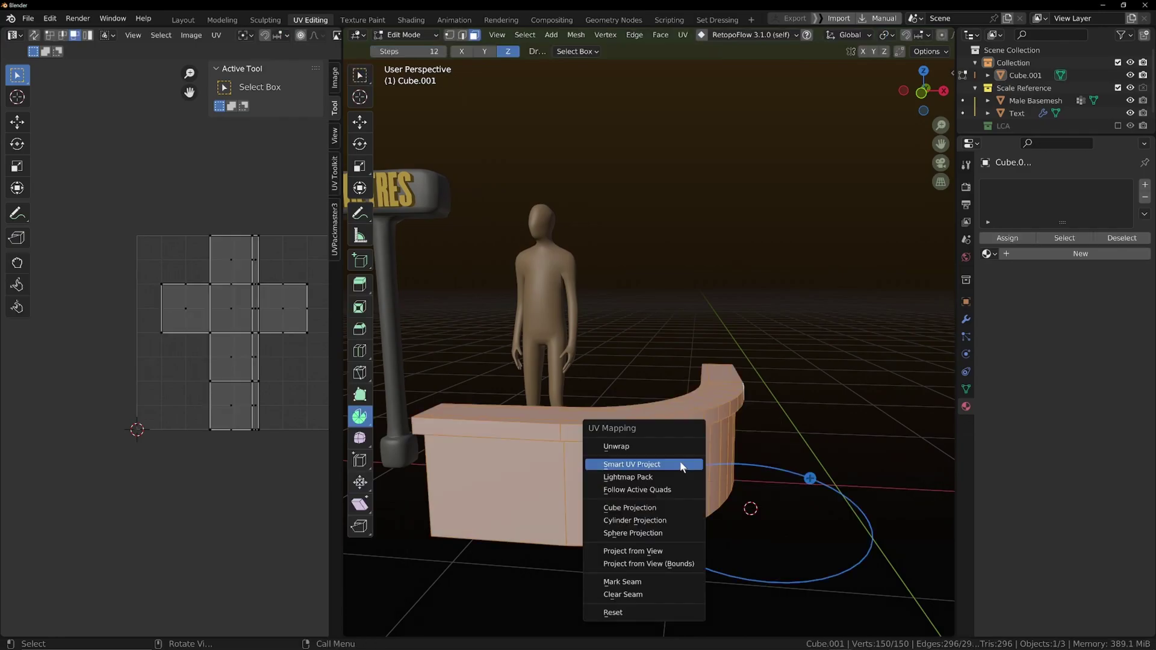
click(682, 466)
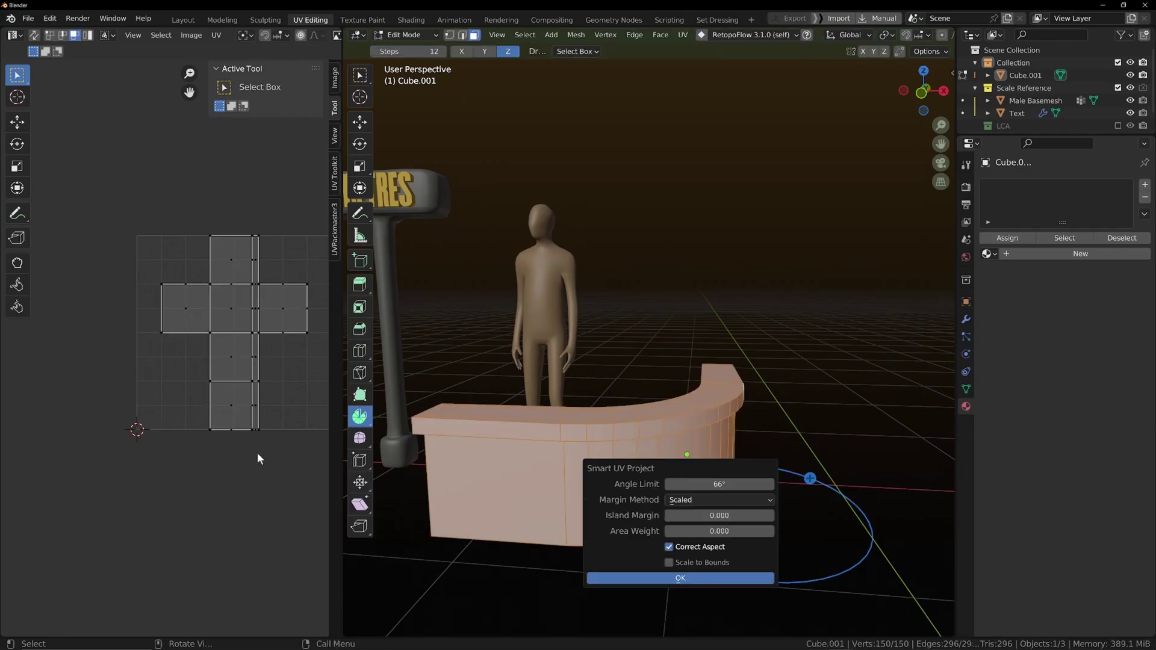
click(706, 579)
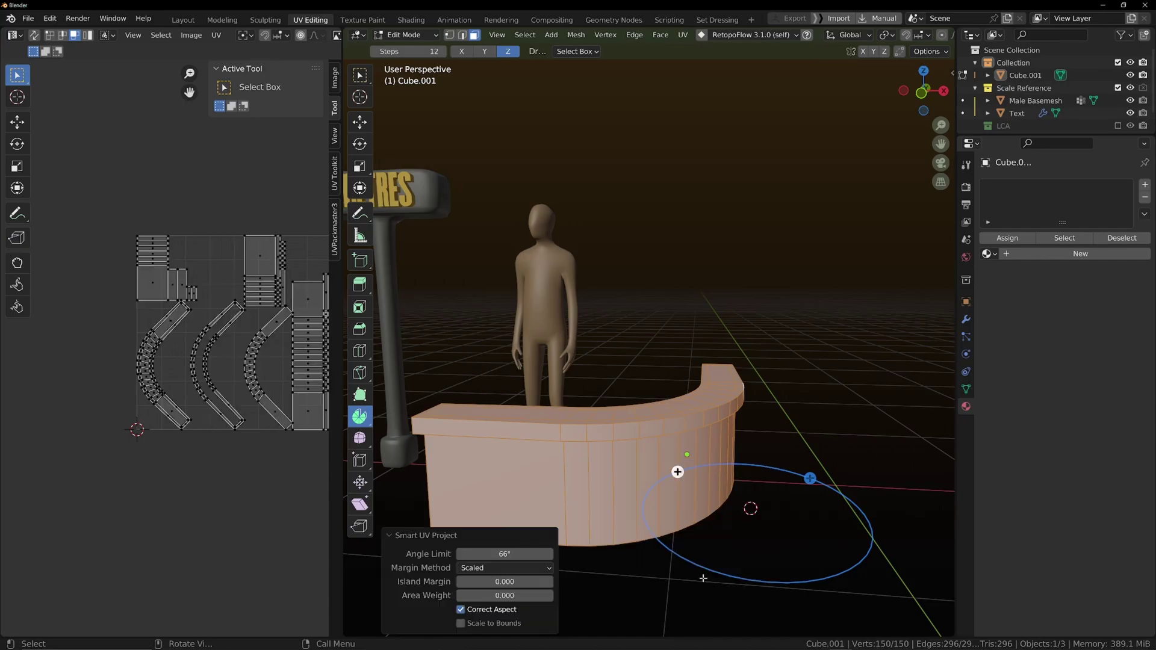
scroll(258, 432, up, 2)
scroll(258, 433, down, 1)
middle_drag(584, 433, 527, 429)
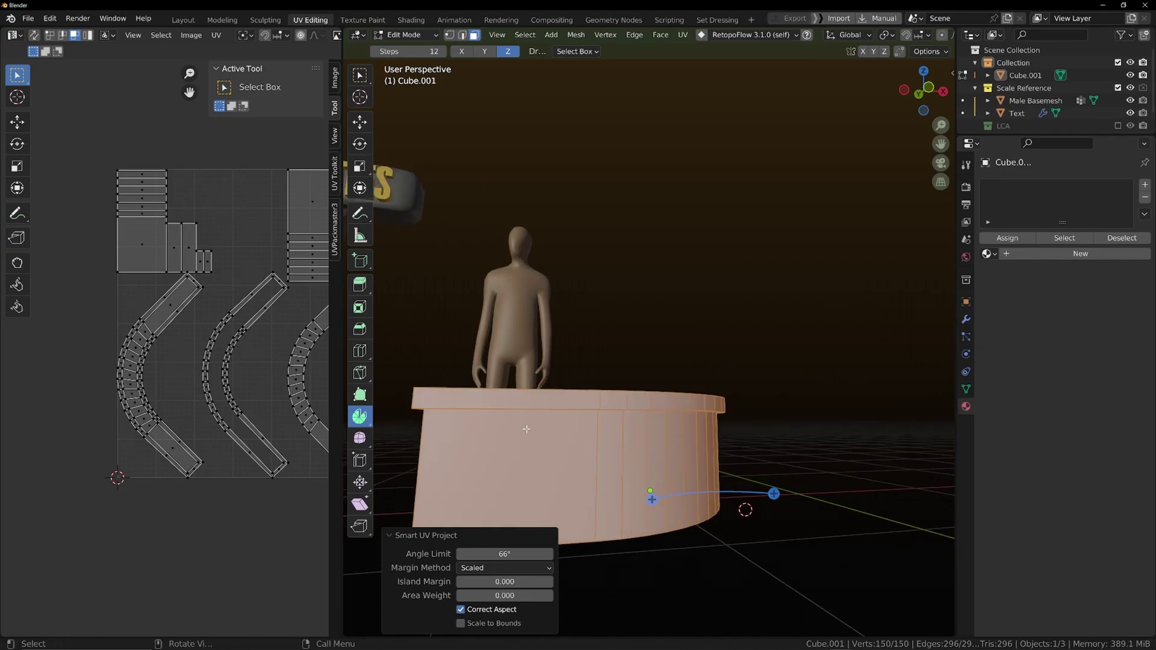
Hide the human reference figure and the 2 metres sign, leaving the curved wall selected.
middle_drag(482, 367, 593, 383)
key(Tab)
drag(557, 198, 748, 309)
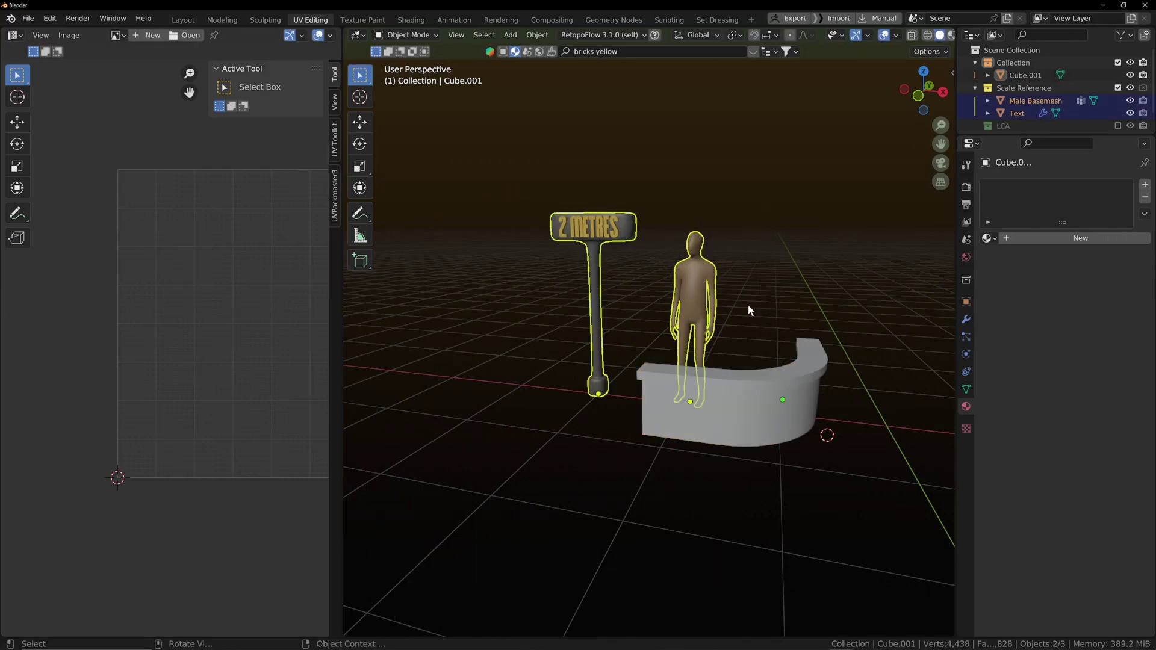
key(h)
middle_drag(690, 327, 686, 404)
scroll(692, 413, up, 2)
click(721, 438)
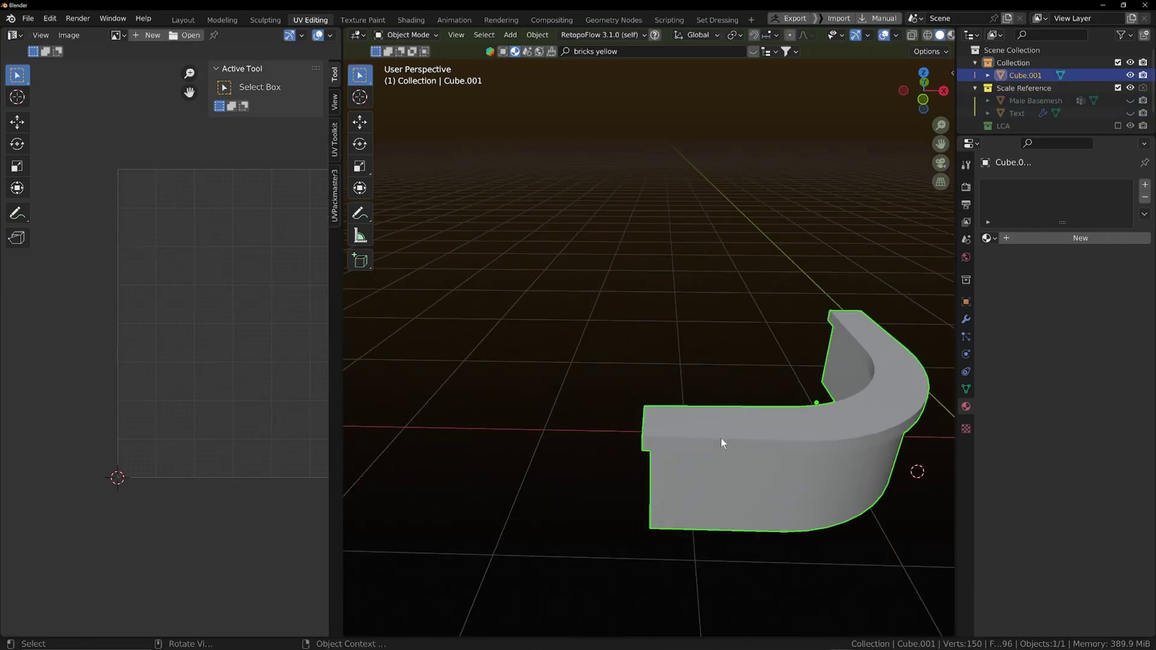
Examine the wall's UV islands against its mesh, comparing the curved strips with the ledge and the outer face.
middle_drag(721, 439, 638, 406)
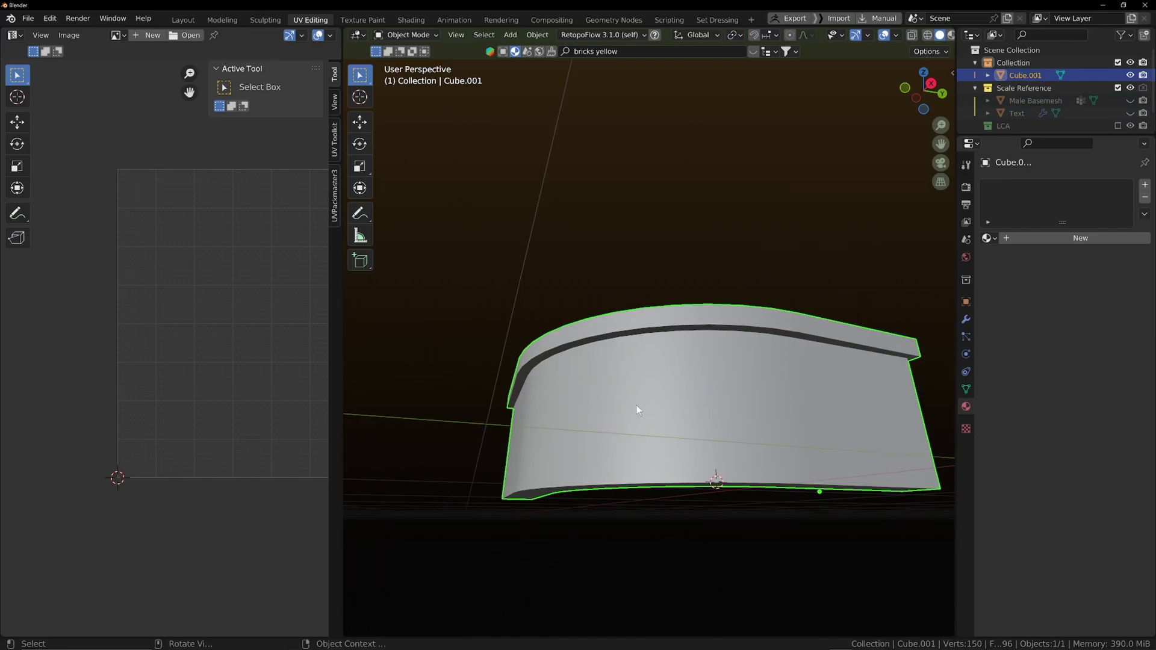
key(Tab)
scroll(183, 343, up, 3)
middle_drag(179, 387, 108, 391)
middle_drag(656, 386, 605, 367)
scroll(605, 368, up, 5)
scroll(222, 324, up, 1)
scroll(226, 323, down, 1)
middle_drag(255, 313, 194, 311)
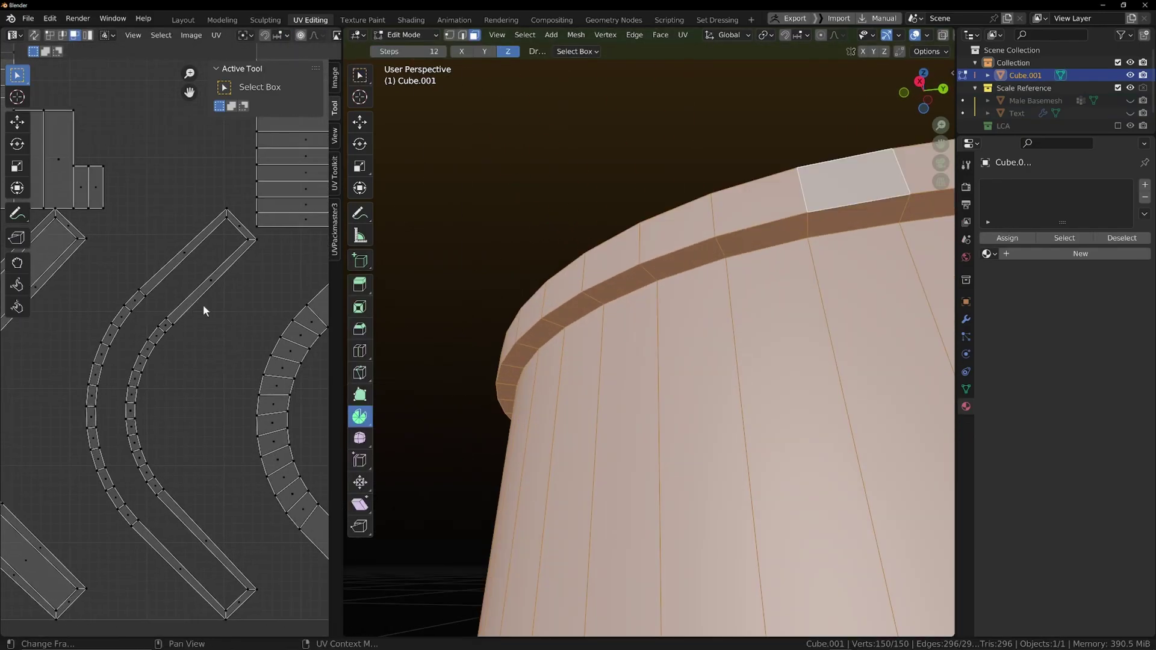
scroll(741, 311, down, 3)
middle_drag(743, 311, 824, 304)
middle_drag(663, 343, 670, 354)
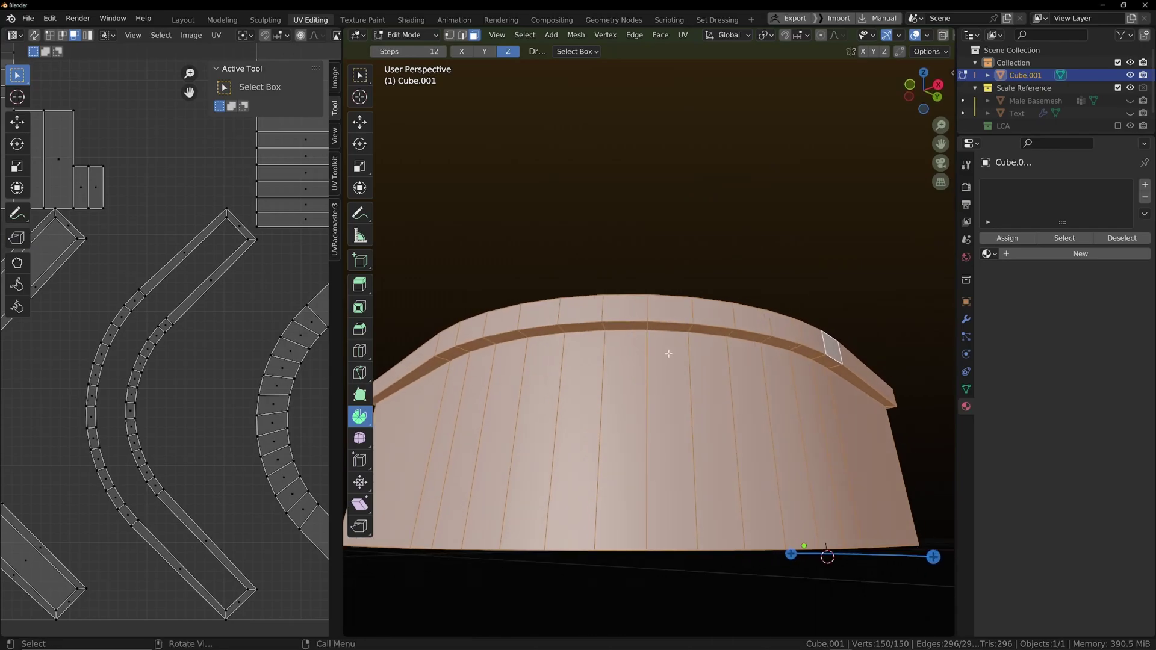
Mark seams along the edge loop where the wall meets the ledge's underside and along the wall's bottom perimeter.
scroll(671, 354, up, 2)
key(2)
click(617, 328)
alt+click(617, 328)
middle_drag(618, 328, 717, 412)
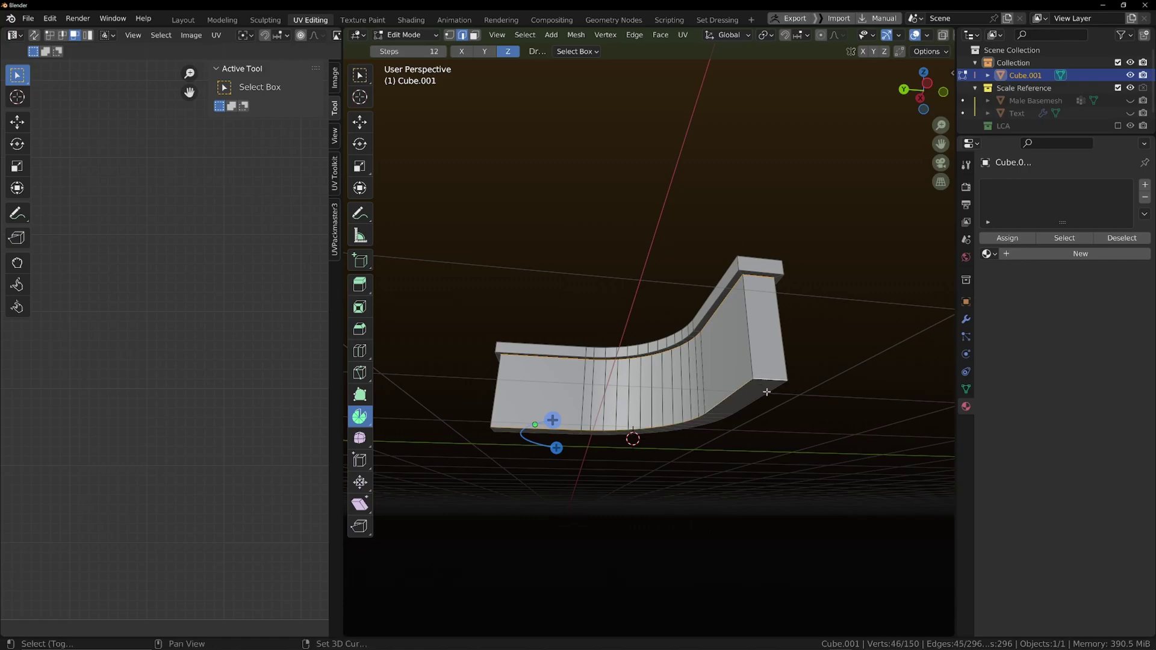
middle_drag(523, 444, 511, 431)
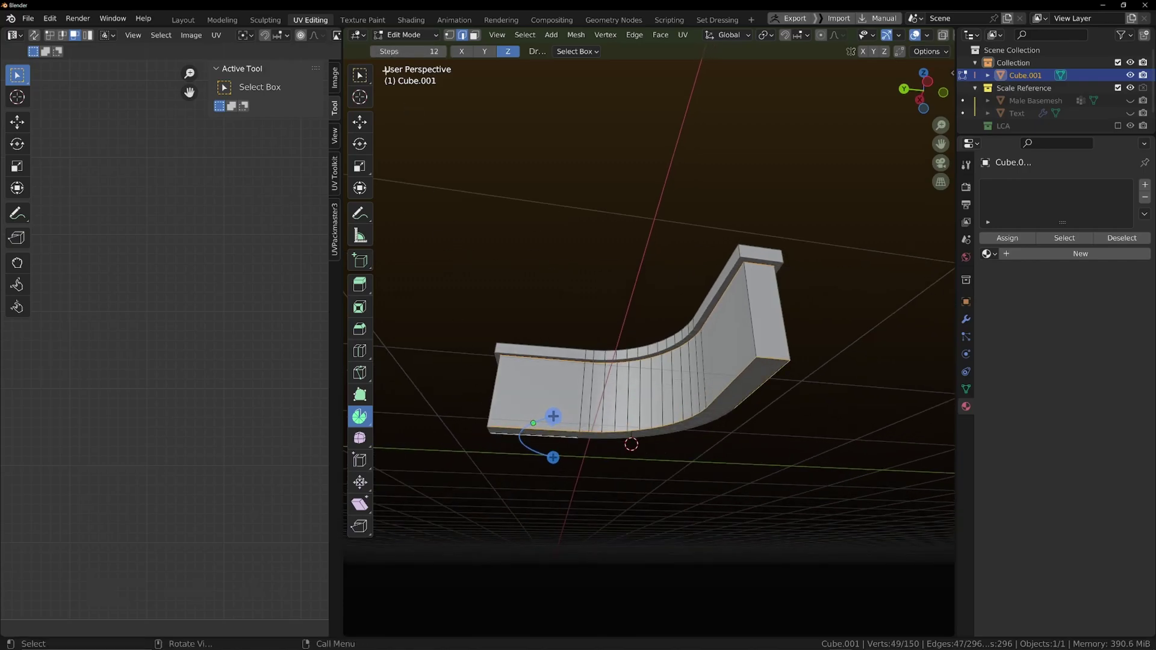
click(363, 79)
middle_drag(637, 441, 732, 404)
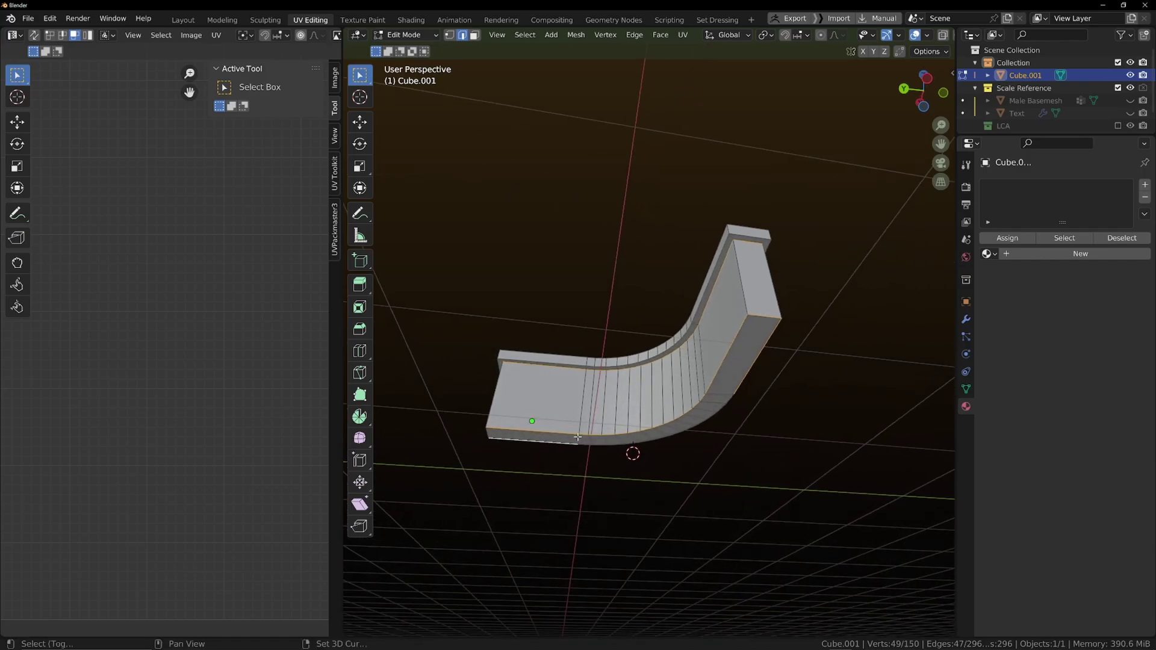
ctrl+click(488, 433)
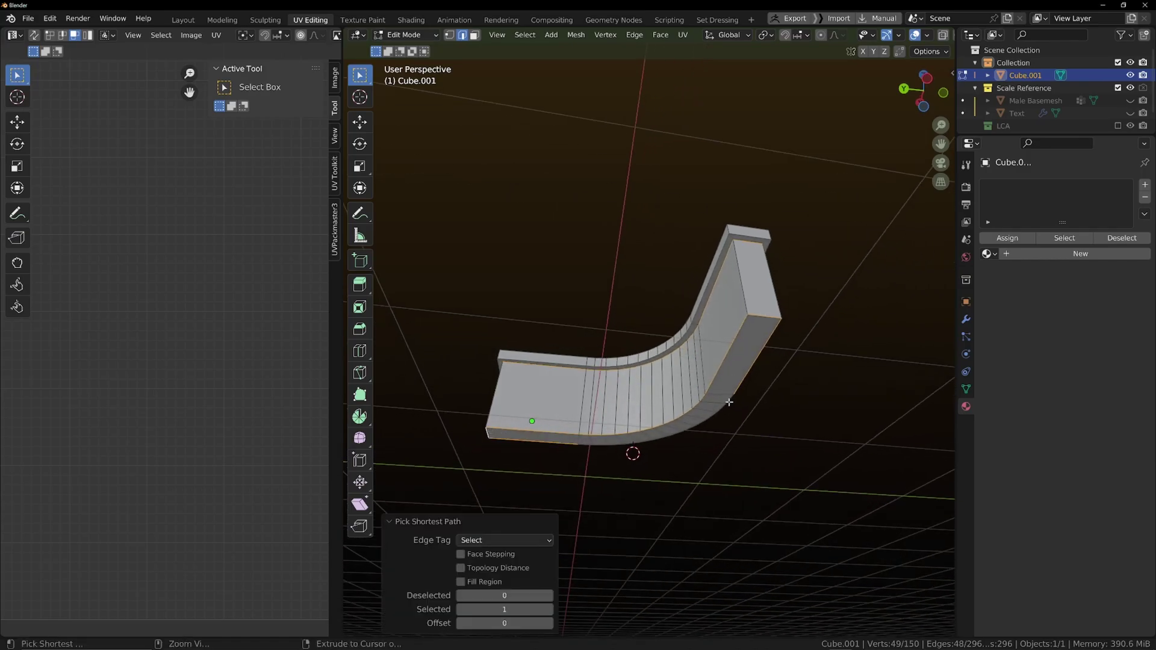
ctrl+click(729, 404)
key(ctrl+z)
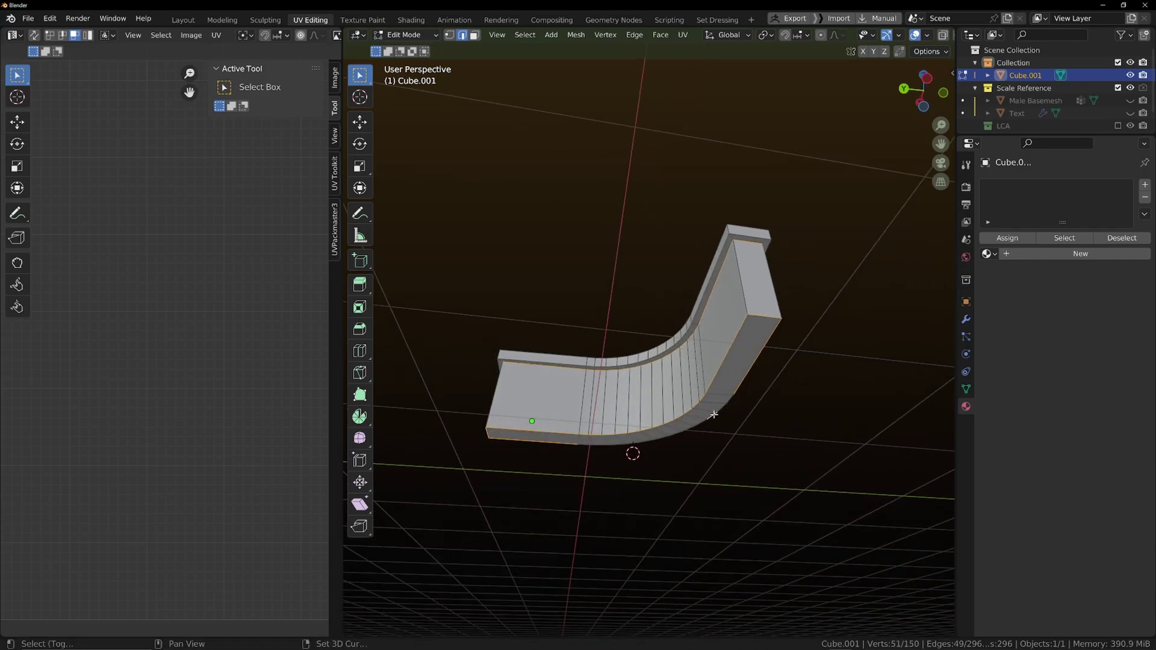
ctrl+click(714, 415)
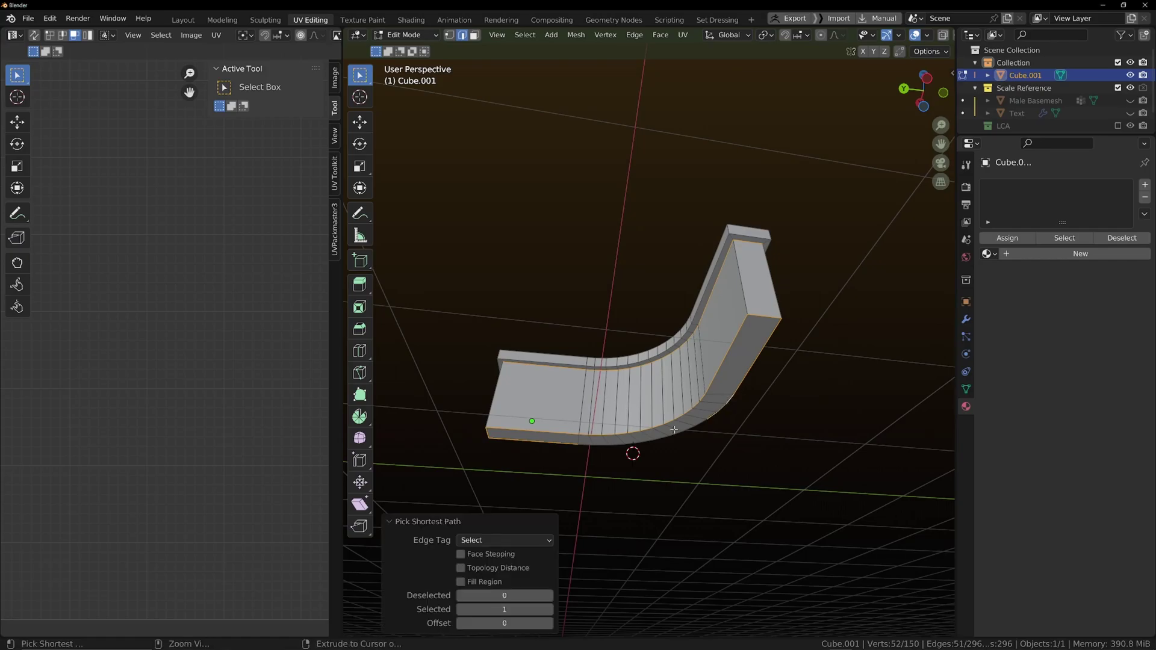
right_click(587, 444)
click(589, 505)
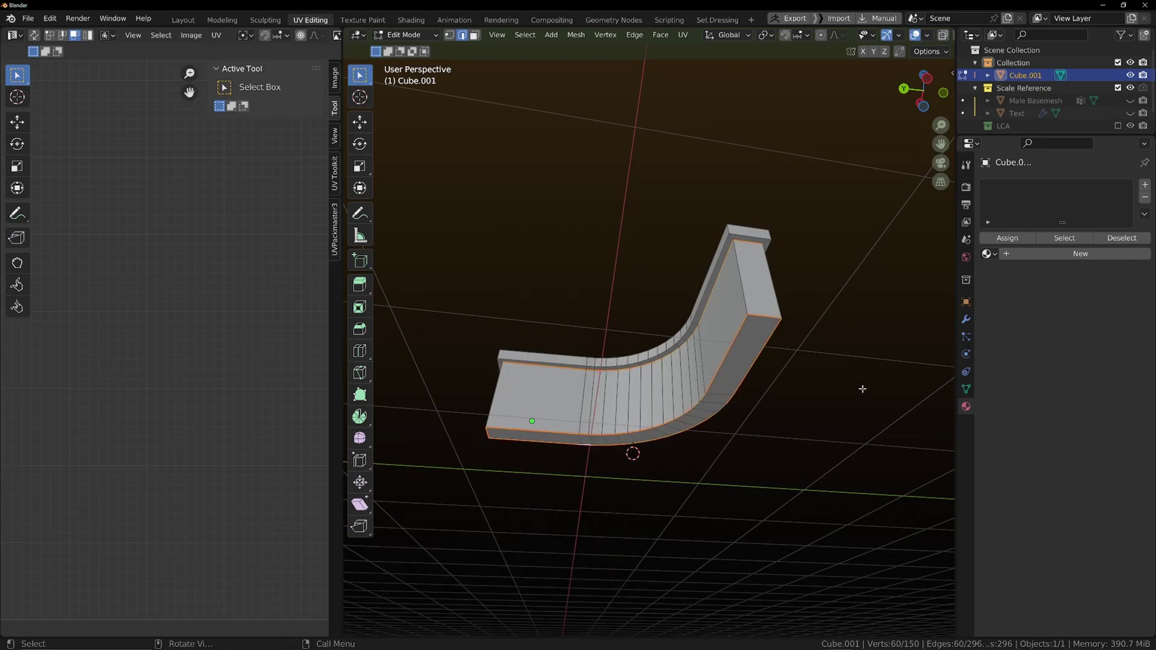
Mark a seam up the vertical corner edge at one end of the wall, continuing over the ledge to its top.
middle_drag(862, 389, 548, 396)
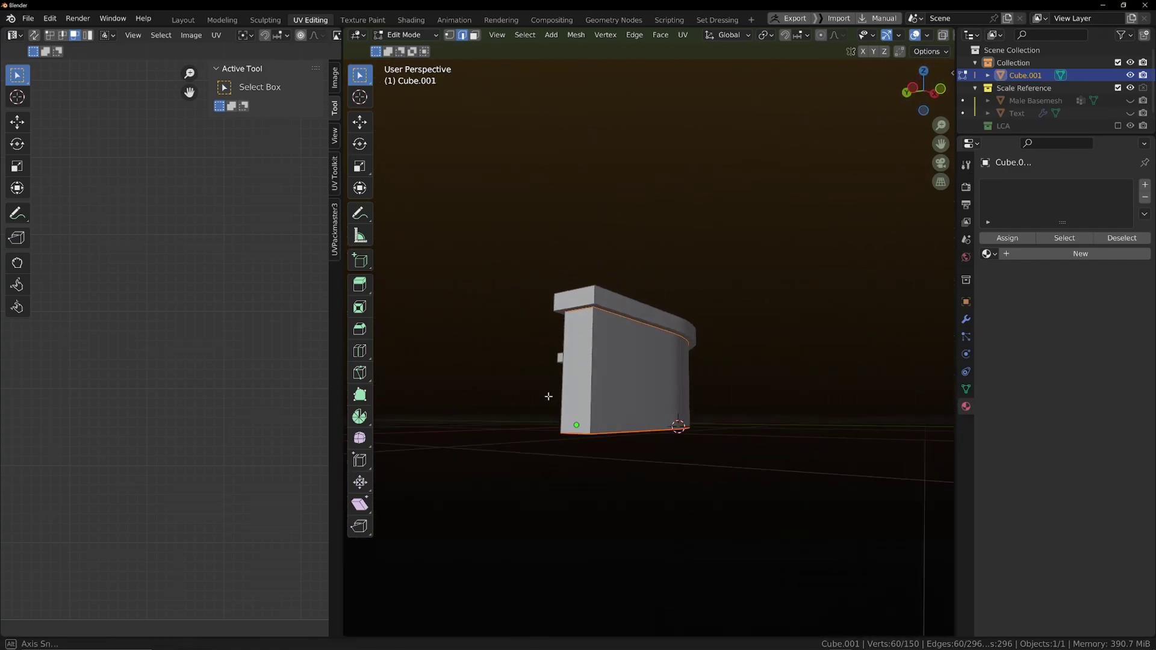
click(592, 362)
right_click(601, 361)
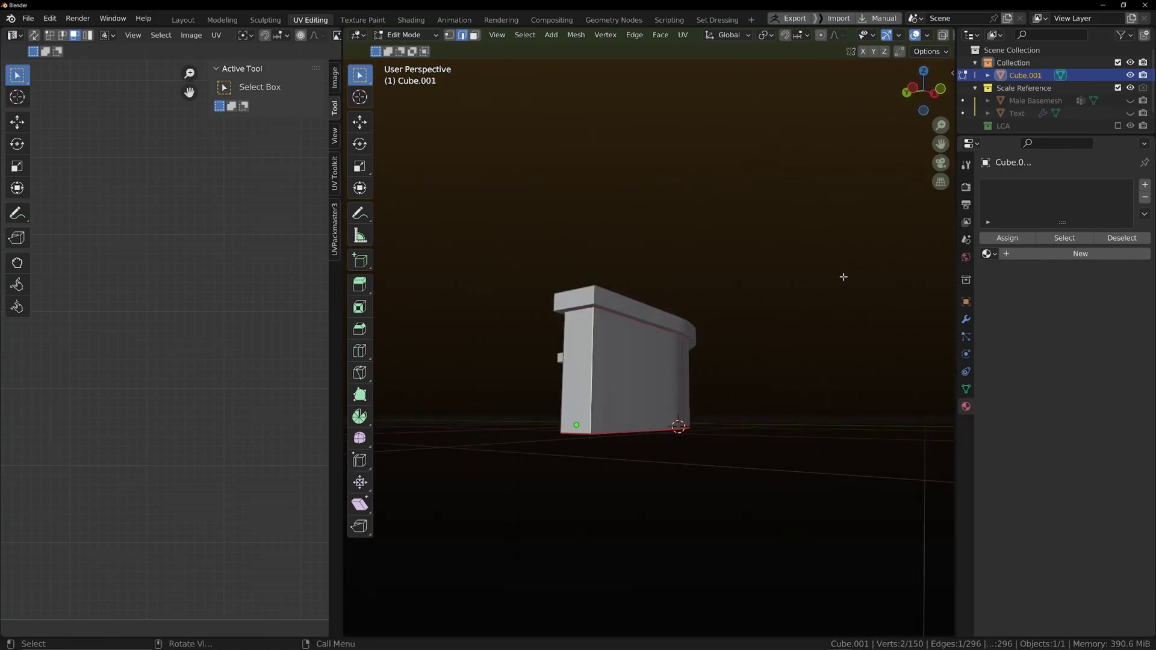
middle_drag(651, 320, 647, 383)
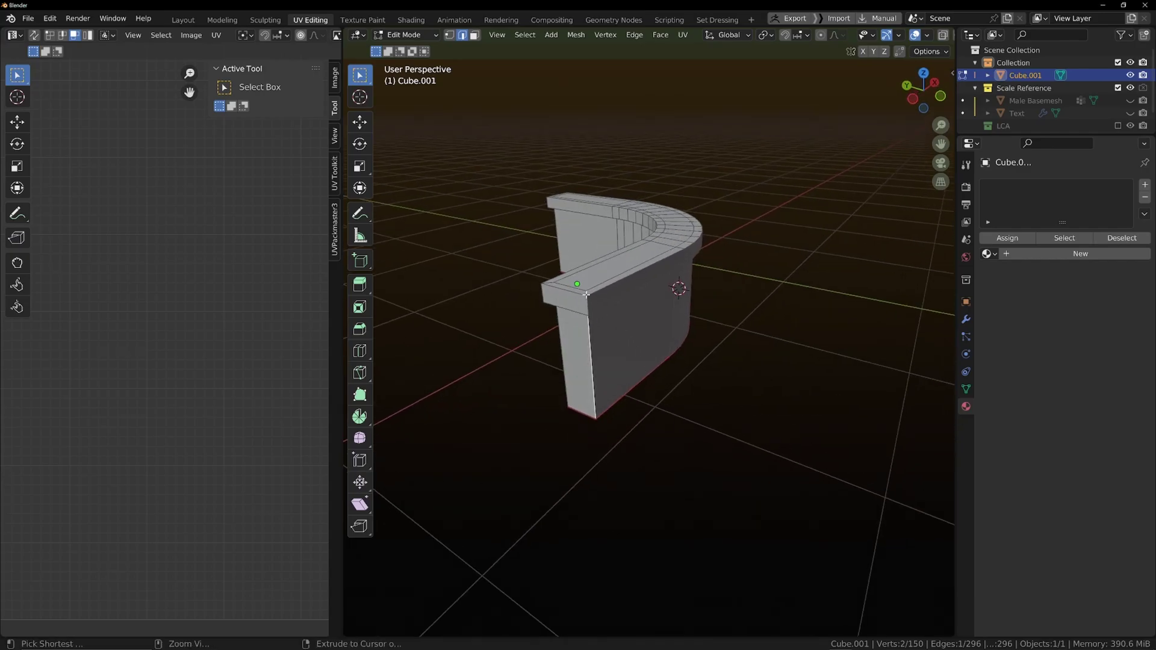
ctrl+click(587, 296)
right_click(602, 309)
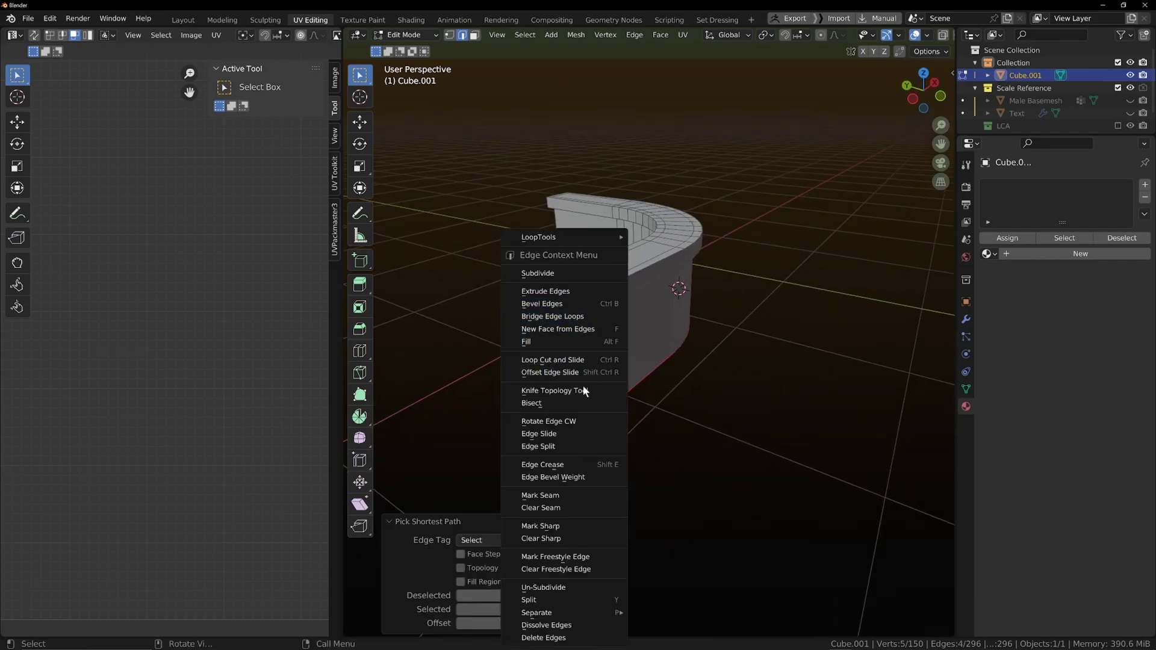
click(541, 495)
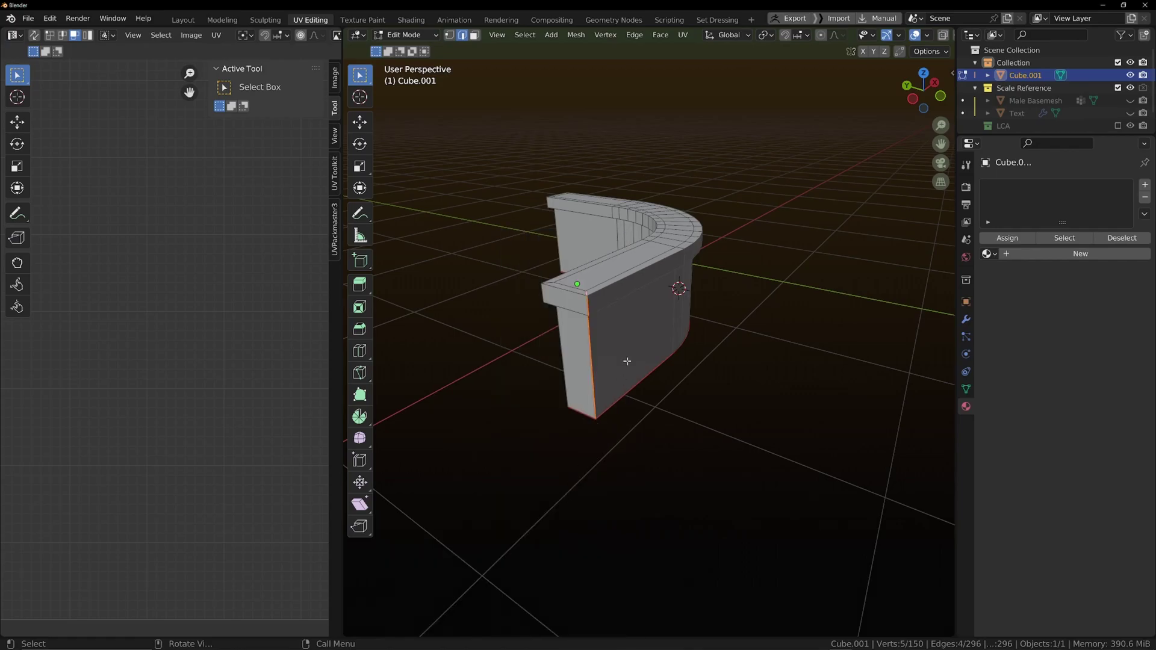
Mark a seam along the full inset edge loop on the ledge's top face and clear the selection.
alt+click(620, 282)
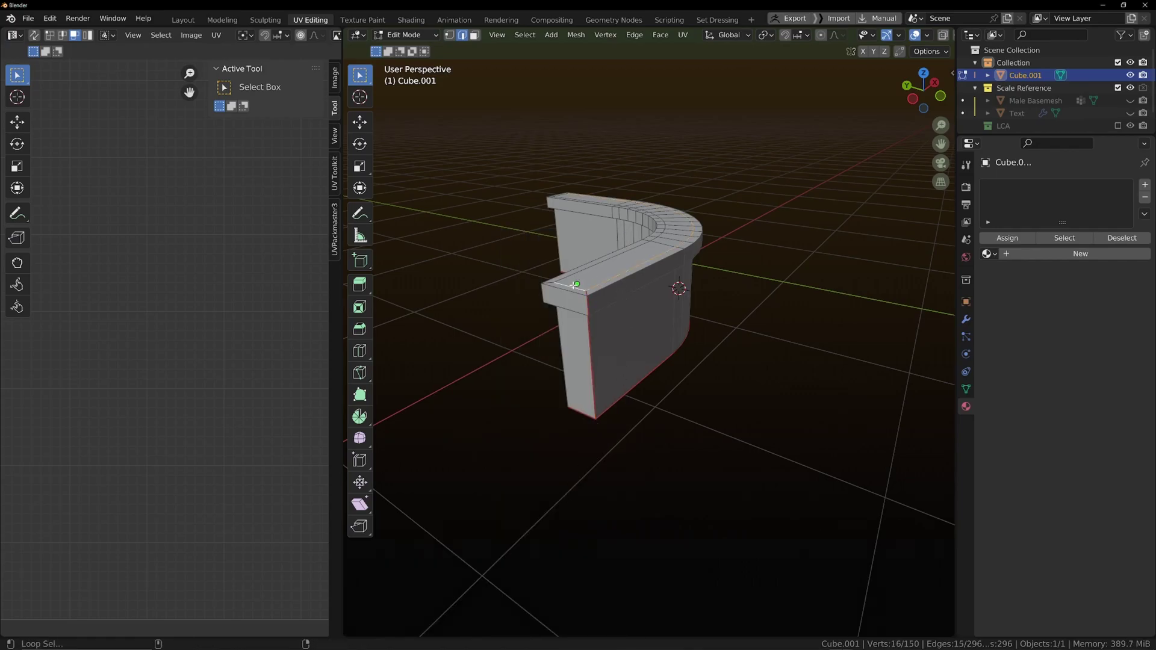
middle_drag(579, 271, 550, 298)
shift+click(549, 358)
right_click(550, 299)
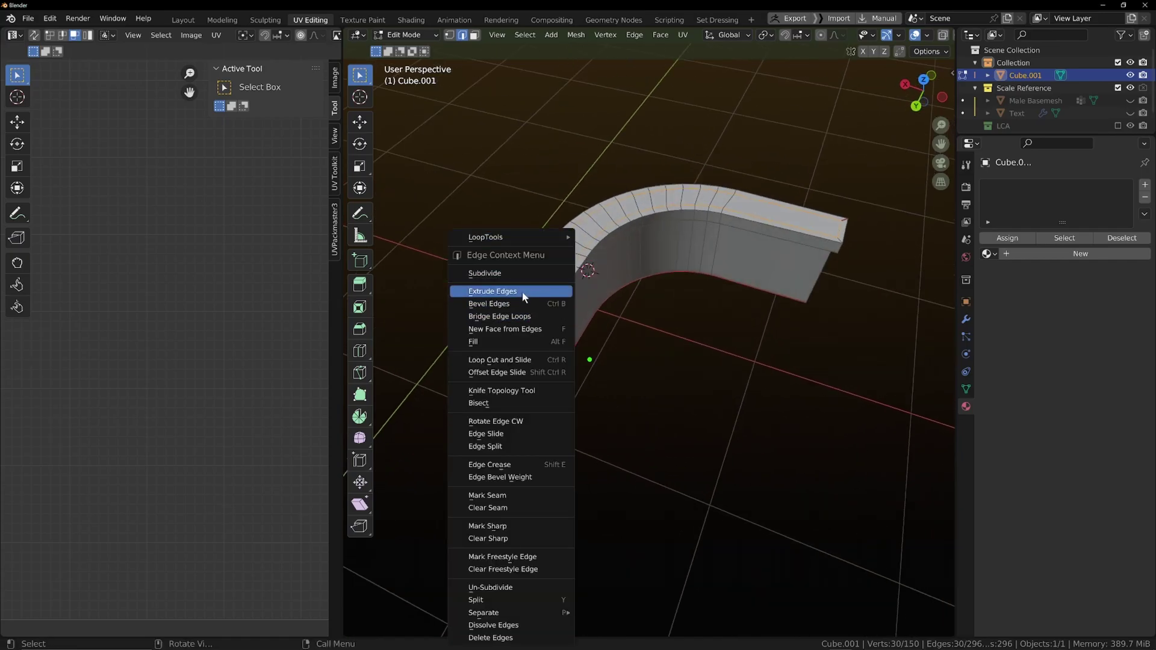
click(506, 507)
middle_drag(506, 507, 643, 270)
key(alt+a)
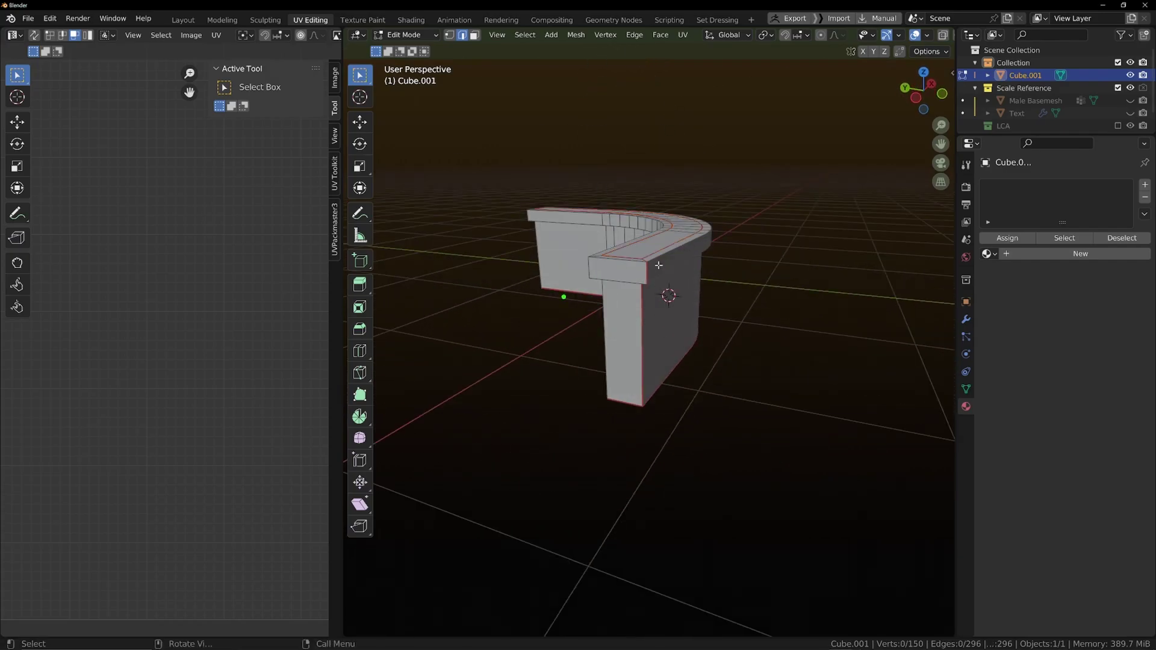
Unwrap all of the wall's faces along the marked seams with the Angle Based method and frame the UV layout.
key(a)
key(u)
click(632, 255)
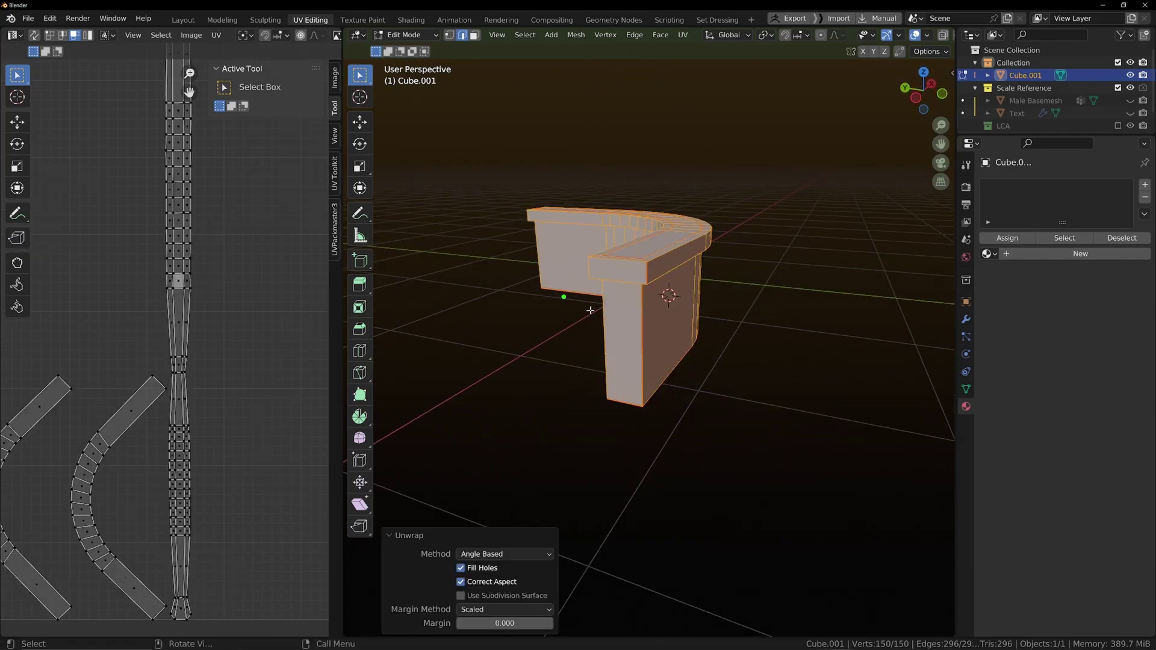
key(Home)
mouse_move(189, 378)
middle_down()
mouse_move(271, 377)
mouse_move(212, 402)
mouse_move(200, 375)
middle_up()
scroll(265, 378, up, 2)
scroll(218, 377, down, 1)
middle_drag(238, 313, 205, 314)
scroll(924, 34, down, 3)
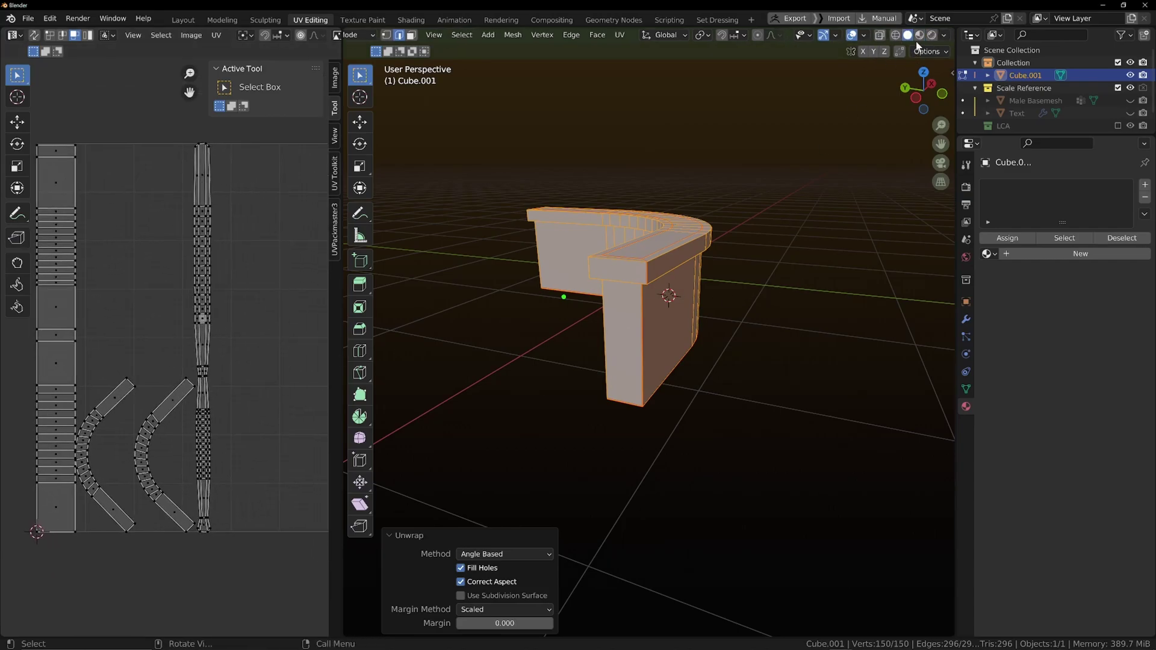
Assign the brown_brick_02 material to the wall and inspect its texture in material preview shading.
click(920, 36)
click(987, 253)
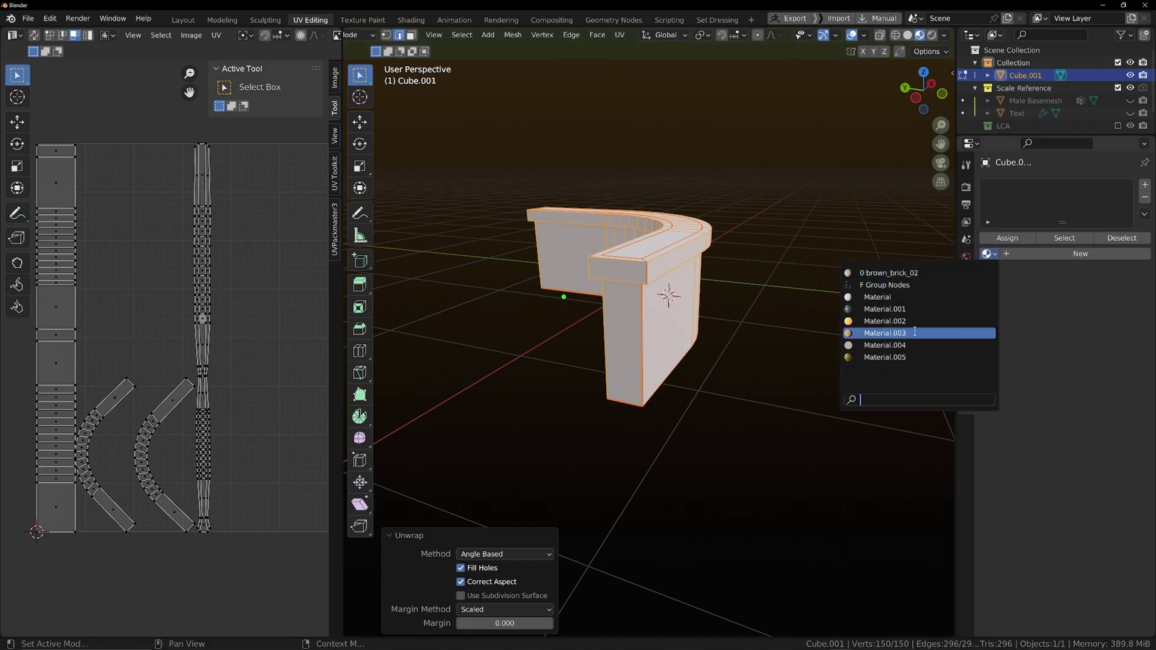
click(889, 273)
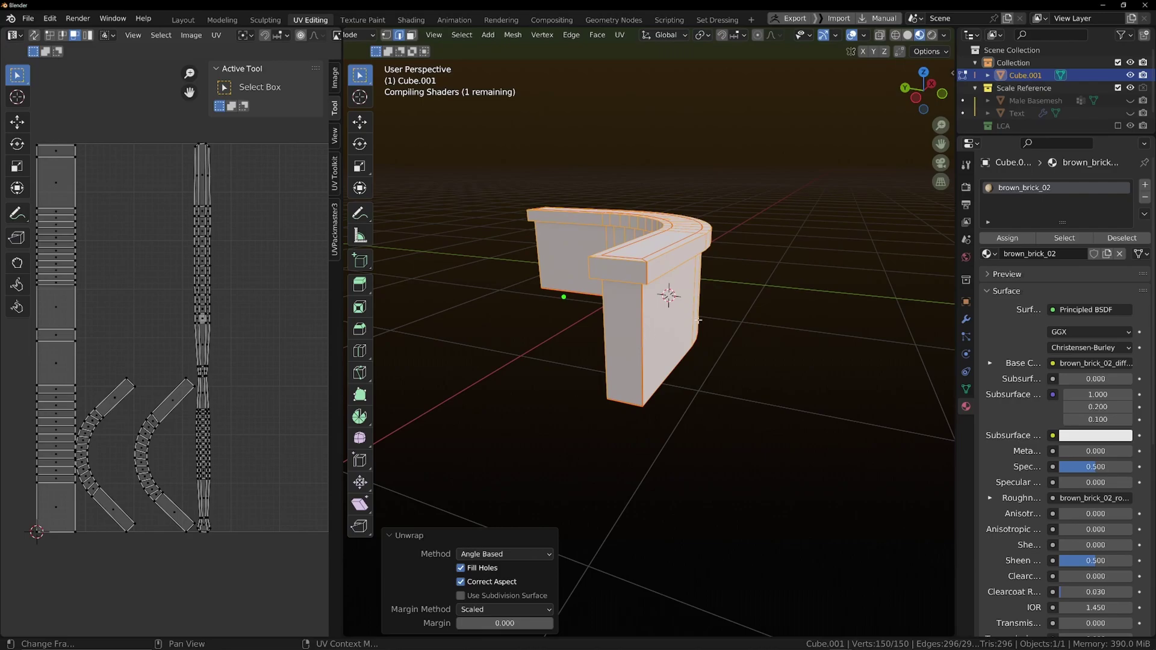
middle_drag(698, 321, 602, 362)
scroll(708, 312, down, 3)
scroll(574, 407, up, 2)
scroll(603, 361, up, 5)
scroll(602, 362, down, 6)
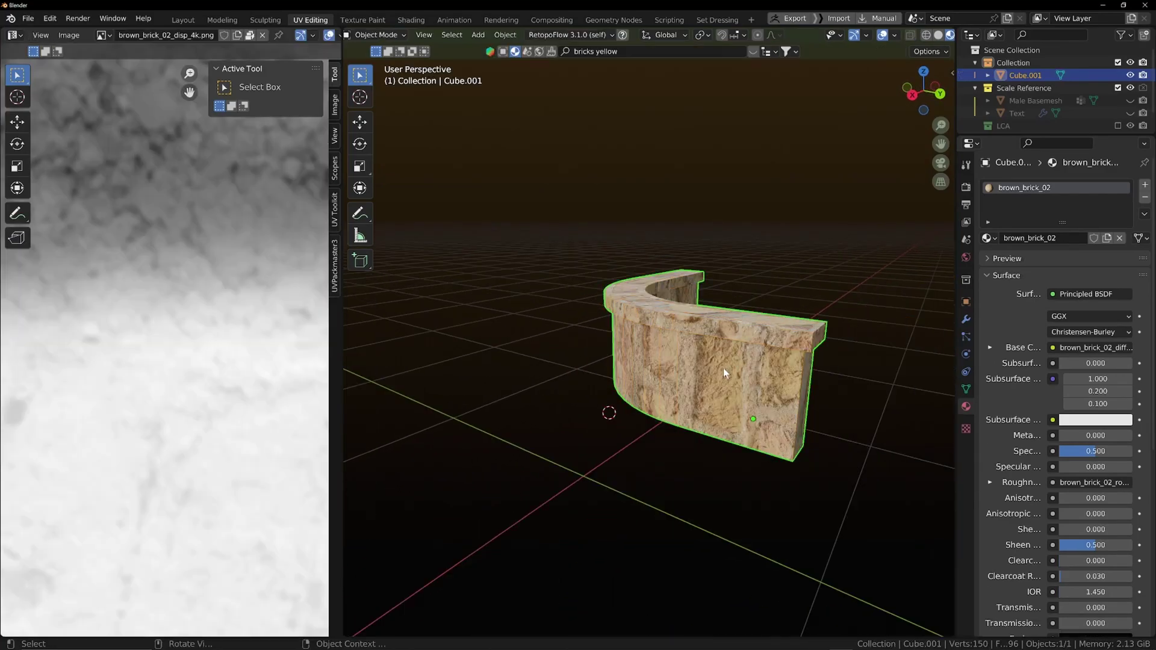
middle_drag(724, 367, 467, 360)
scroll(213, 316, up, 5)
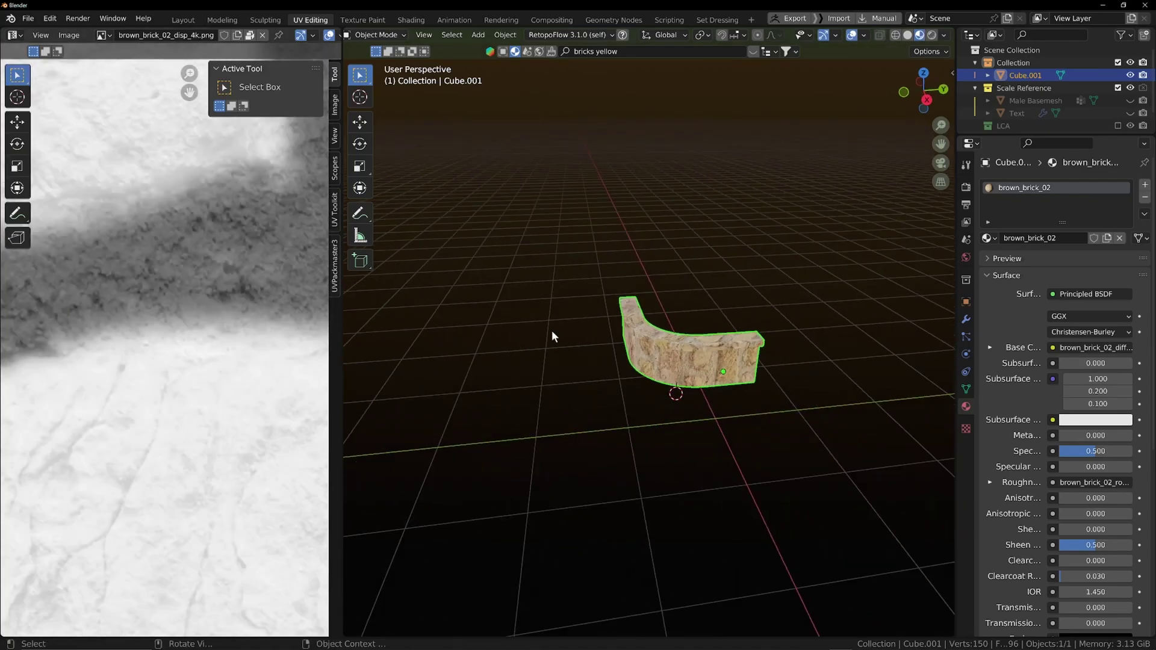
Scale up all of the wall's UV islands until they extend well beyond the brick image.
key(Tab)
scroll(167, 320, down, 6)
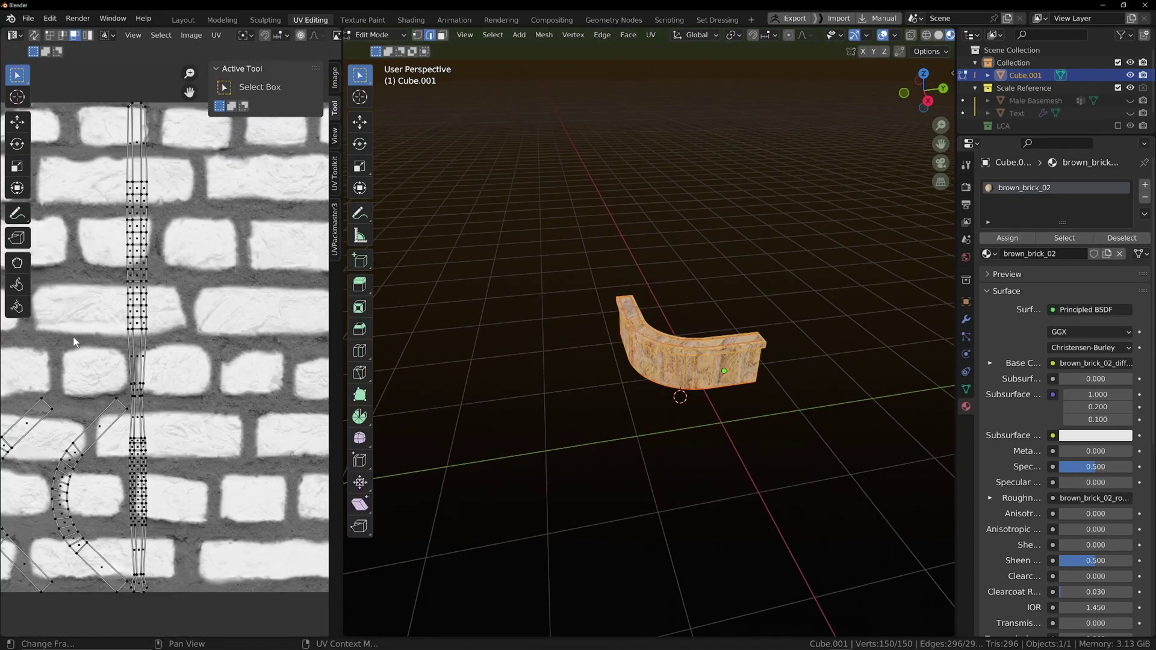
scroll(73, 342, down, 8)
scroll(85, 336, up, 3)
key(a)
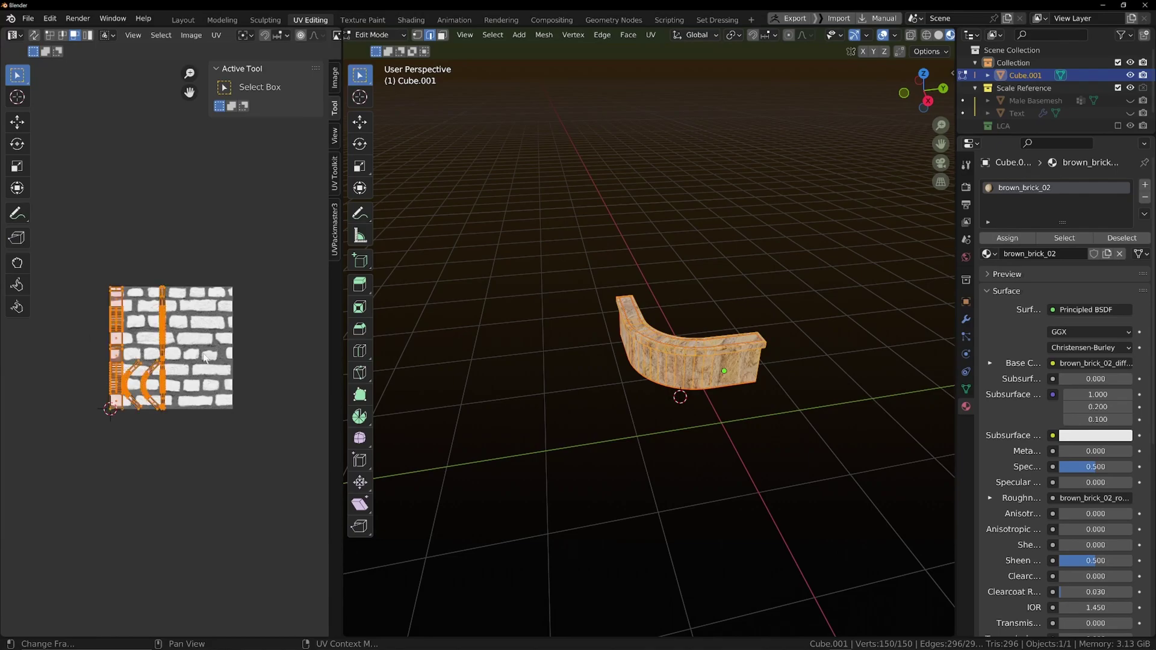
key(s)
click(274, 354)
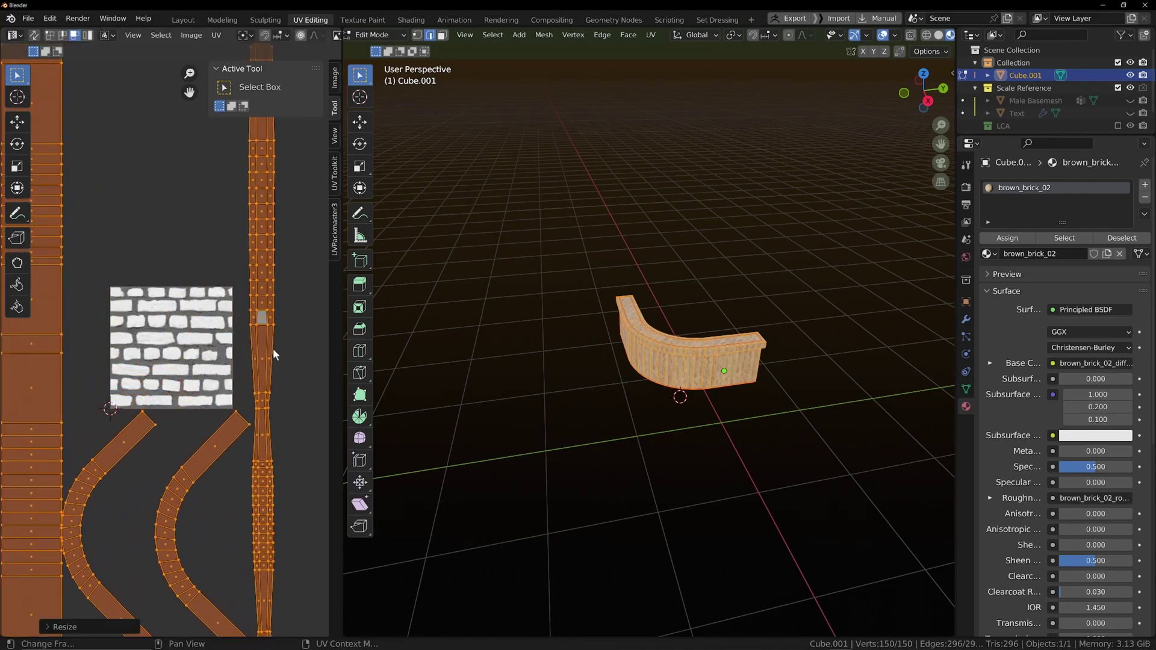
Examine the direction and scale of the brick texture on the wall's curved face and its end.
scroll(608, 335, up, 6)
middle_drag(610, 333, 681, 297)
scroll(691, 293, down, 3)
key(Tab)
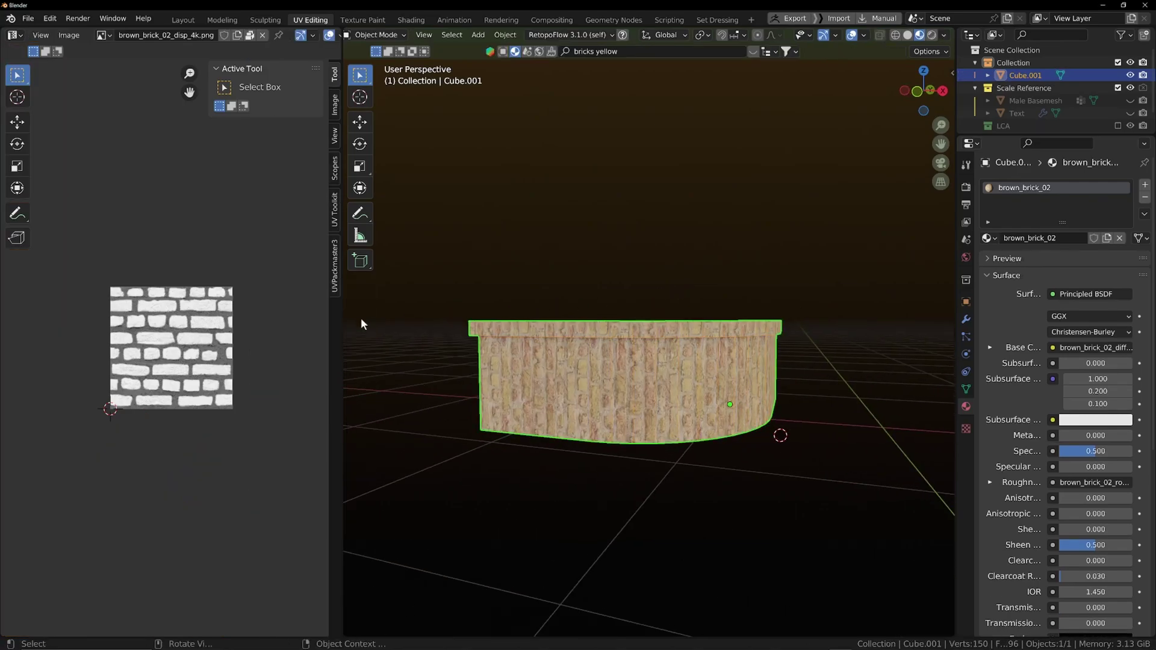
scroll(360, 319, up, 2)
middle_drag(621, 355, 655, 494)
middle_drag(475, 421, 620, 380)
middle_drag(722, 374, 743, 286)
Mark seams along a vertical edge and the bottom edge of the wall's end face, below the ledge.
key(Tab)
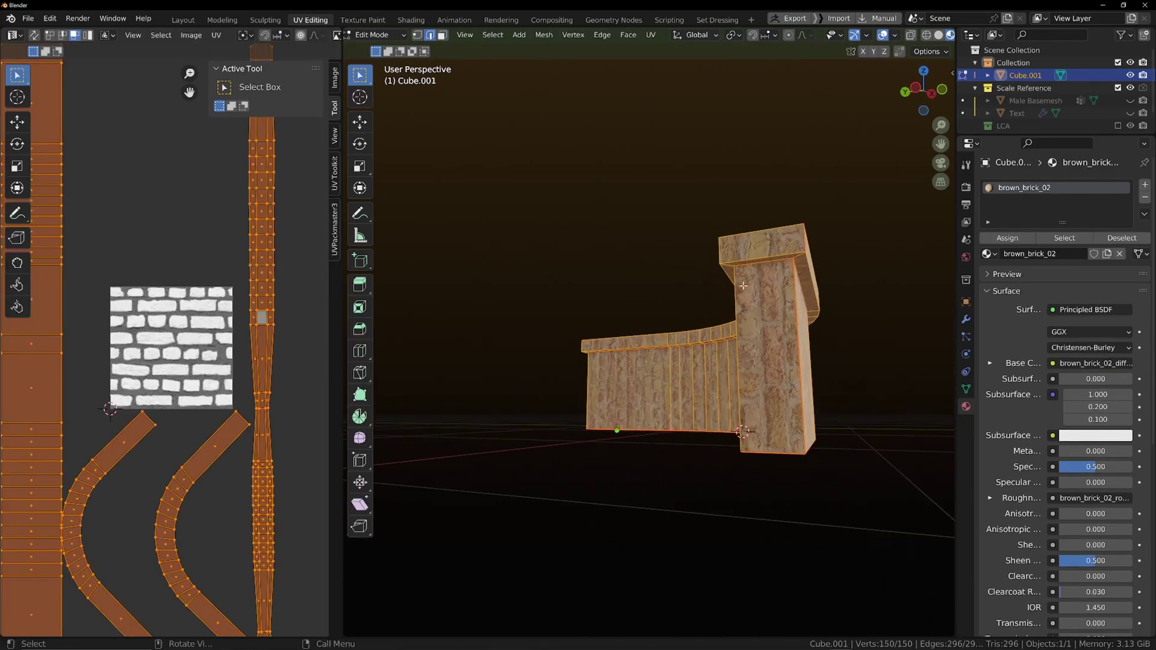
click(742, 280)
middle_drag(739, 381, 755, 409)
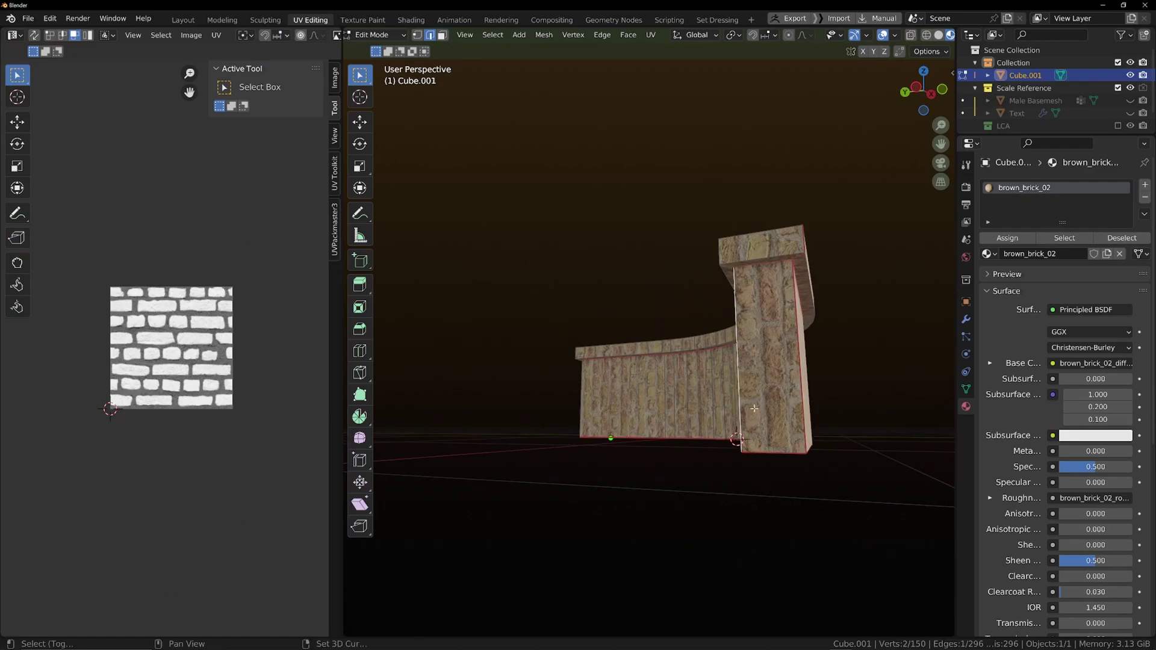
shift+click(779, 451)
middle_drag(779, 452, 771, 449)
middle_drag(786, 402, 782, 396)
right_click(781, 395)
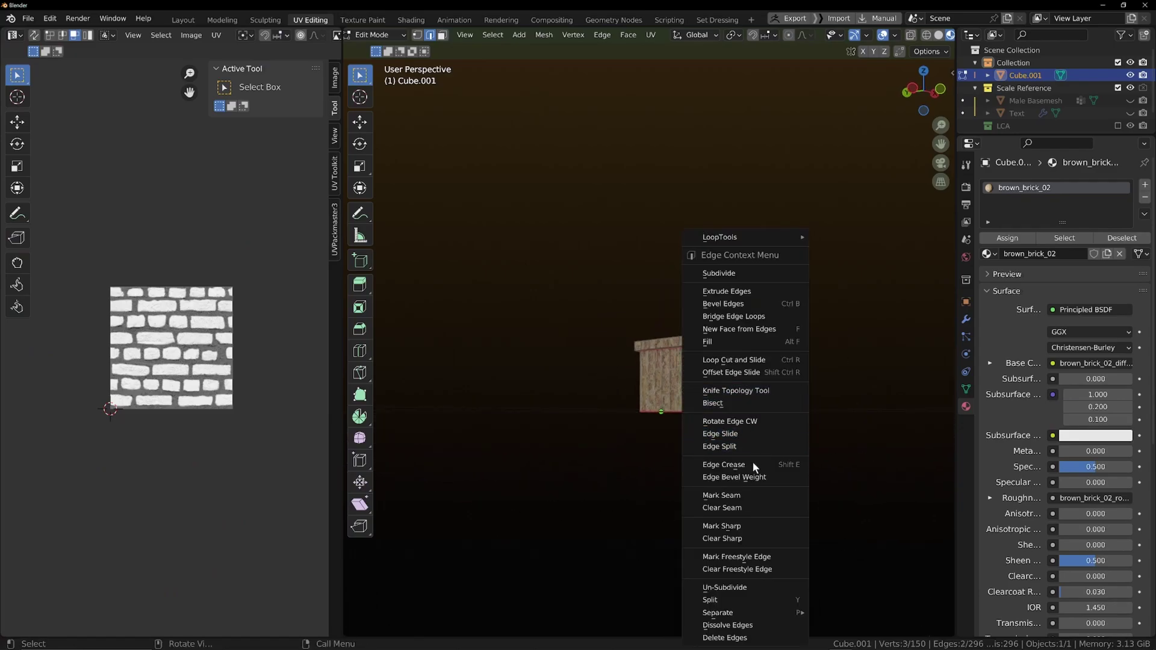
click(754, 496)
Mark seams along a vertical edge and the bottom edge of the end face at the wall's opposite end.
middle_drag(787, 470, 494, 468)
scroll(496, 465, up, 4)
shift+click(524, 367)
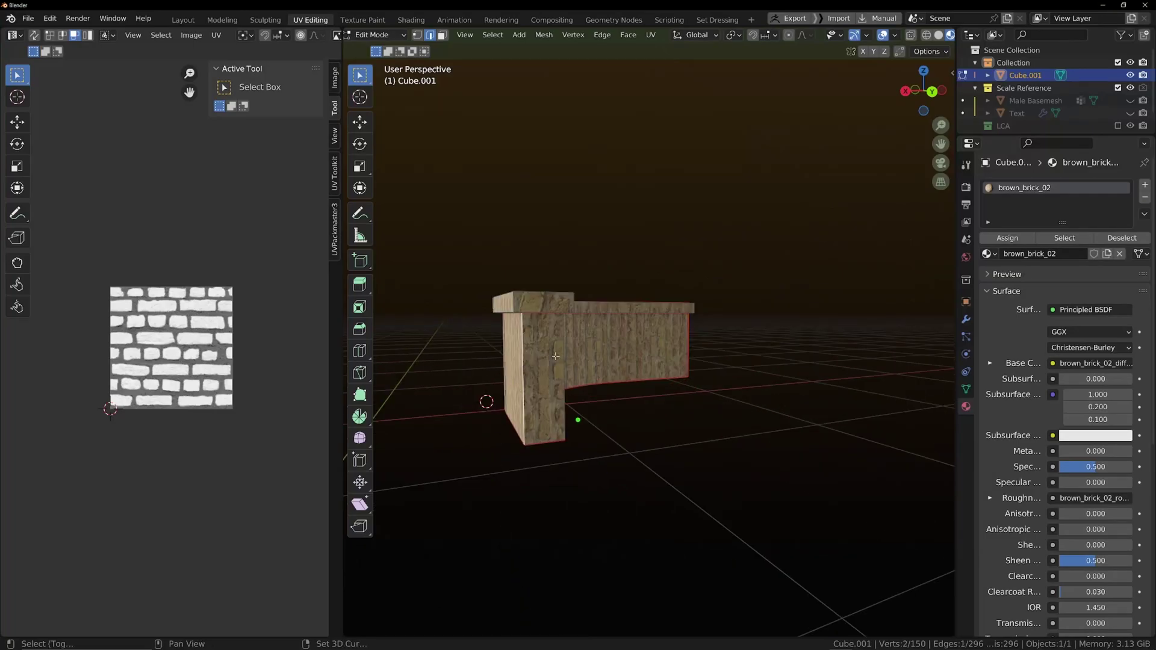
middle_drag(561, 371, 557, 345)
right_click(556, 360)
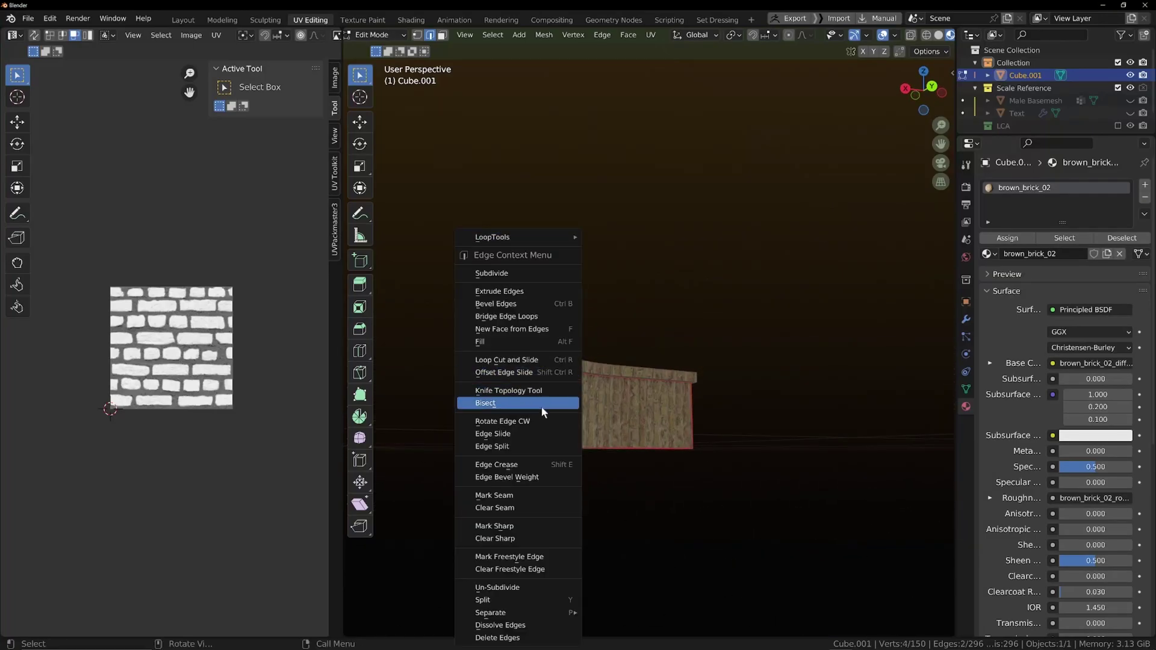
click(522, 497)
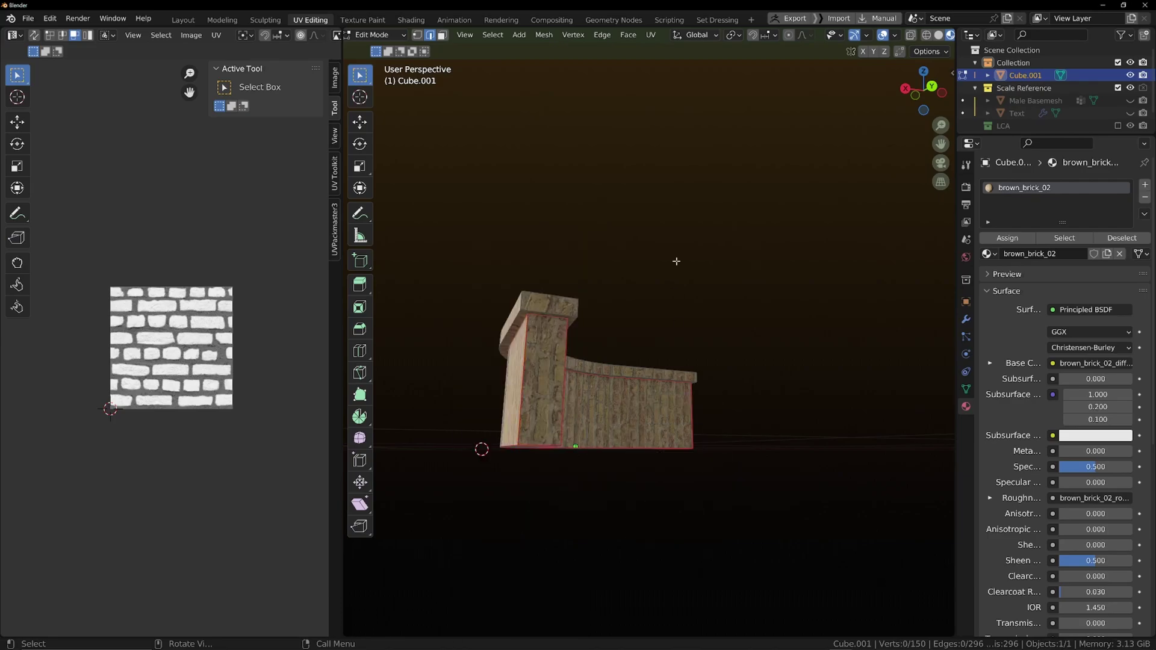
Unwrap all of the wall's faces again along the updated seams.
key(a)
middle_drag(676, 261, 639, 347)
key(u)
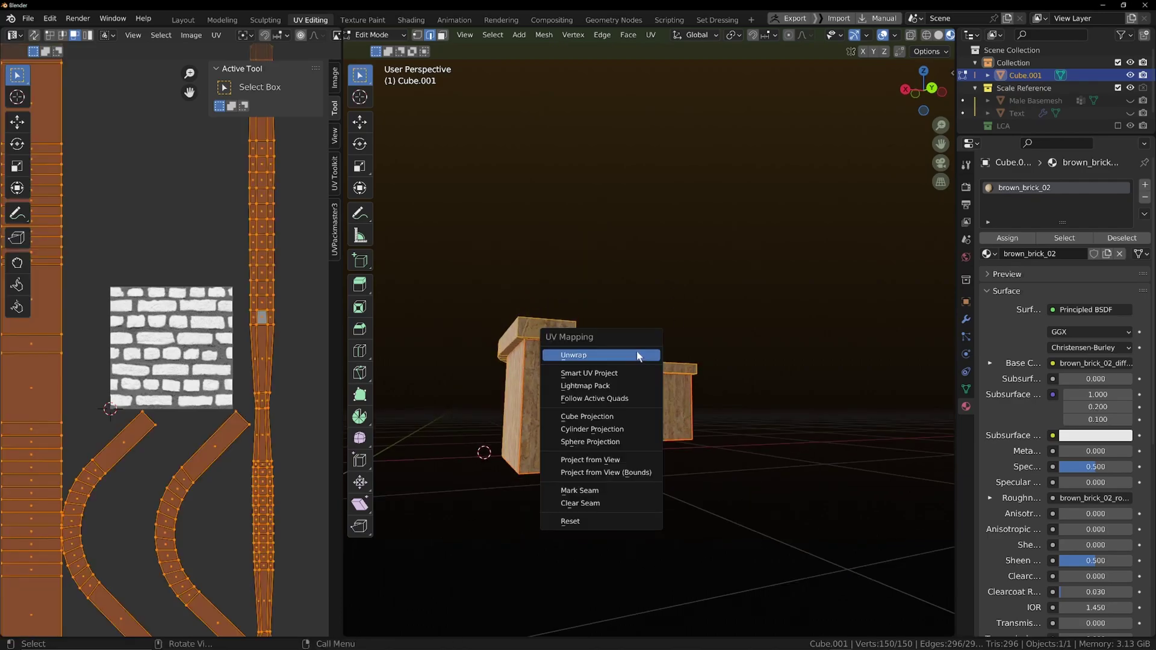
click(635, 356)
Examine the new UV layout, comparing the curved strip islands with the wall's curved ledge.
scroll(215, 366, up, 4)
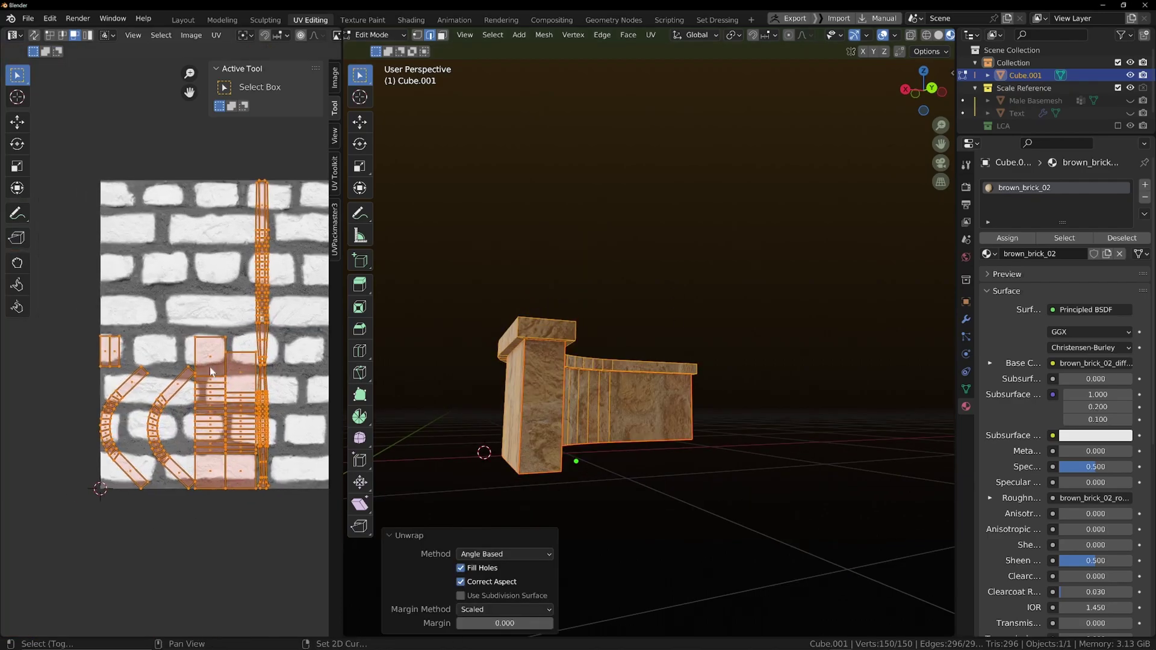
scroll(176, 366, up, 3)
middle_drag(215, 366, 251, 309)
scroll(175, 368, down, 1)
scroll(167, 378, up, 1)
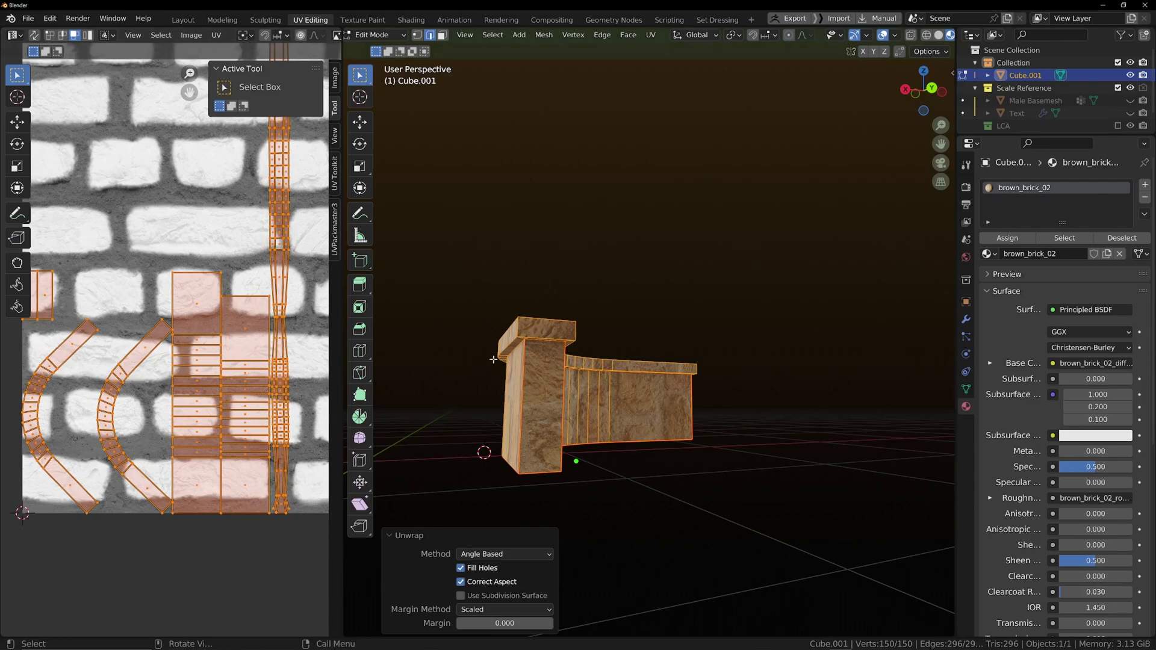
middle_drag(493, 360, 559, 398)
middle_drag(150, 389, 199, 388)
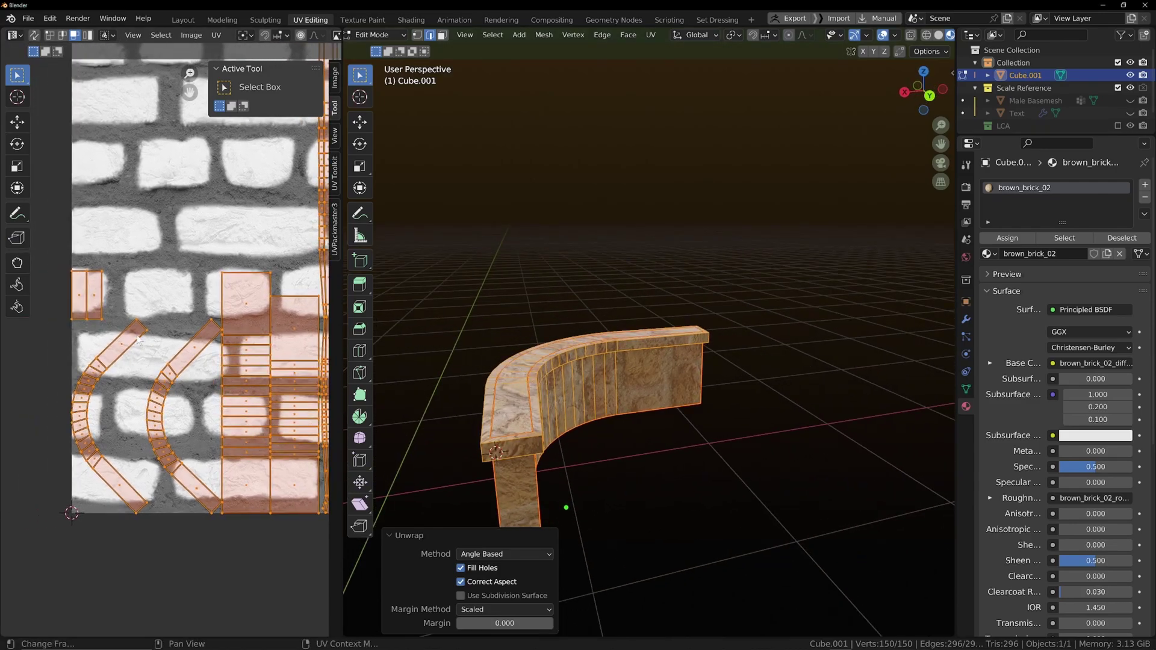
scroll(181, 364, down, 2)
middle_drag(161, 368, 123, 393)
scroll(124, 384, up, 1)
scroll(124, 393, up, 1)
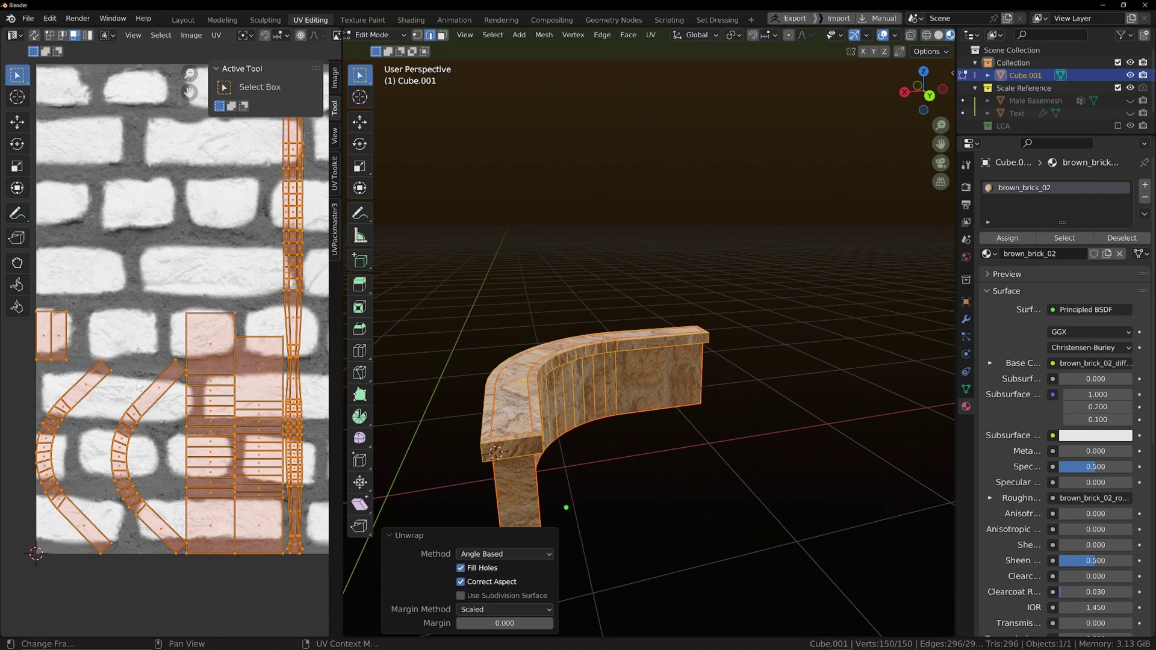
Flatten both short edges of the first curved UV strip's upper end quad by scaling each to 0 along Y.
key(2)
key(alt+a)
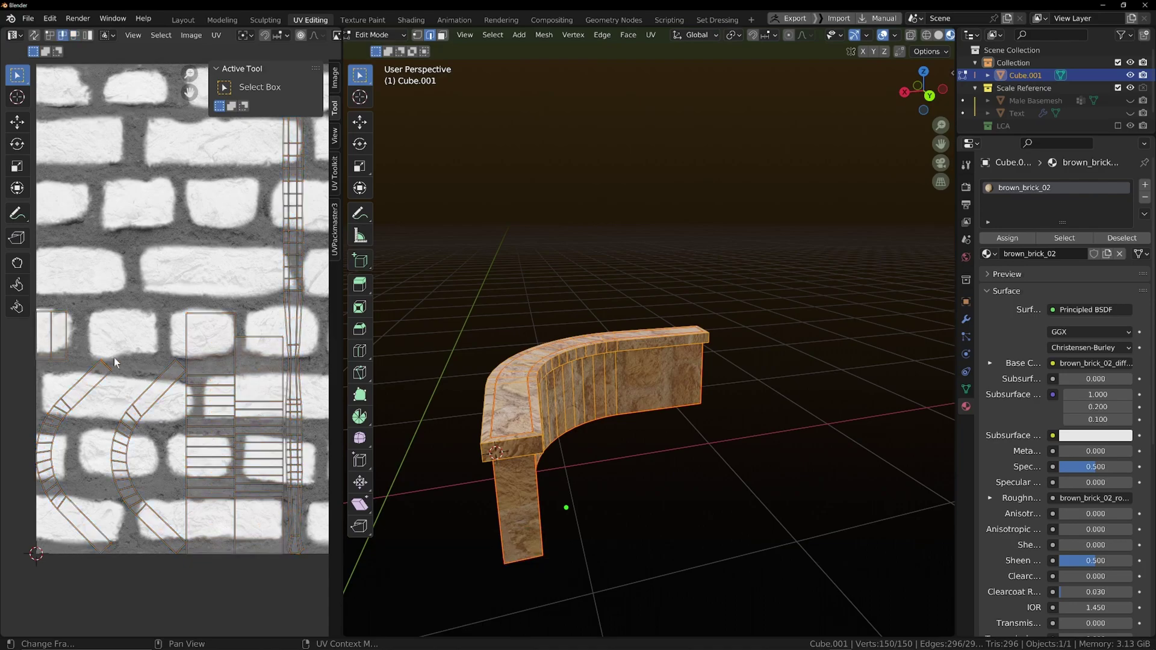
shift+middle_drag(115, 362, 216, 320)
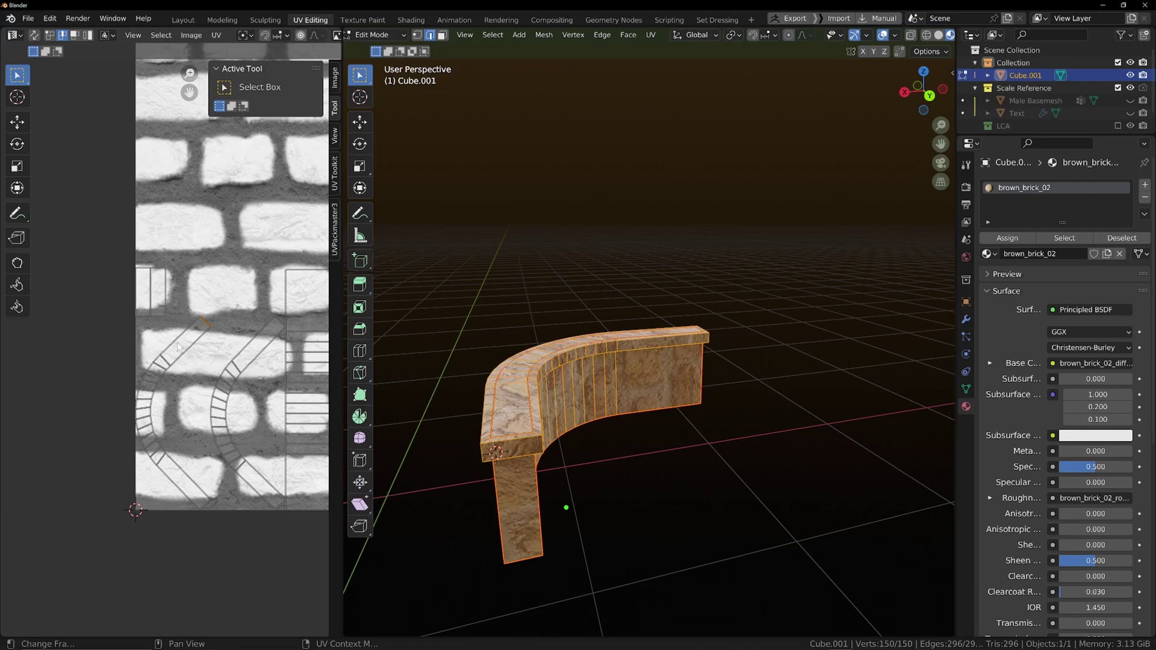
key(s)
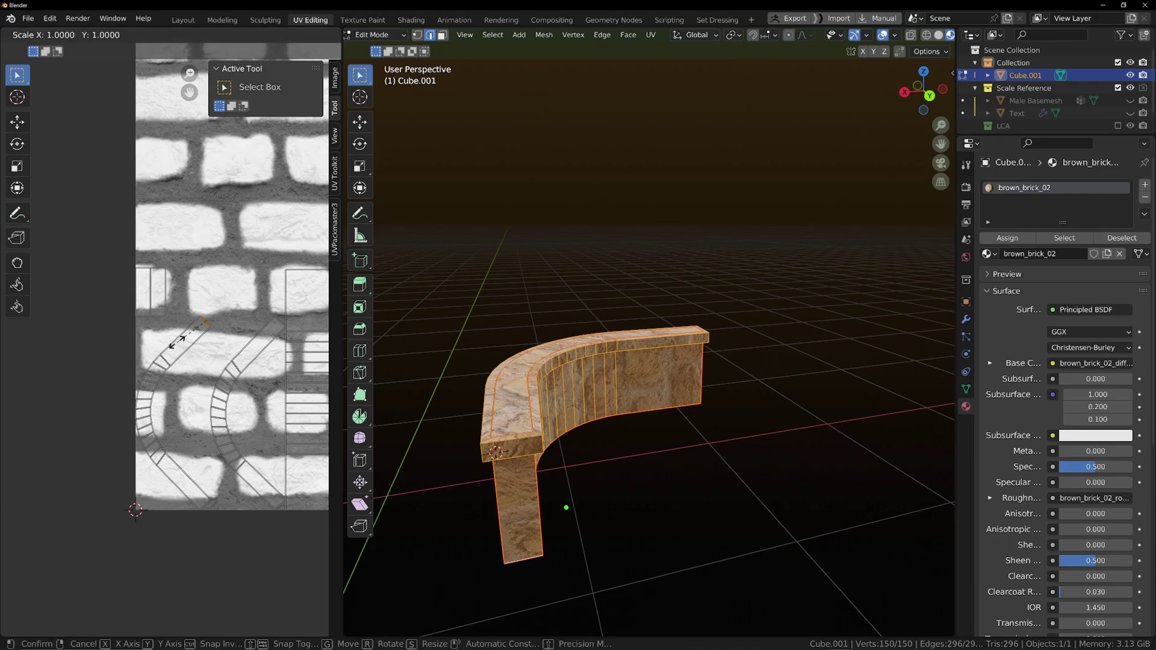
key(y)
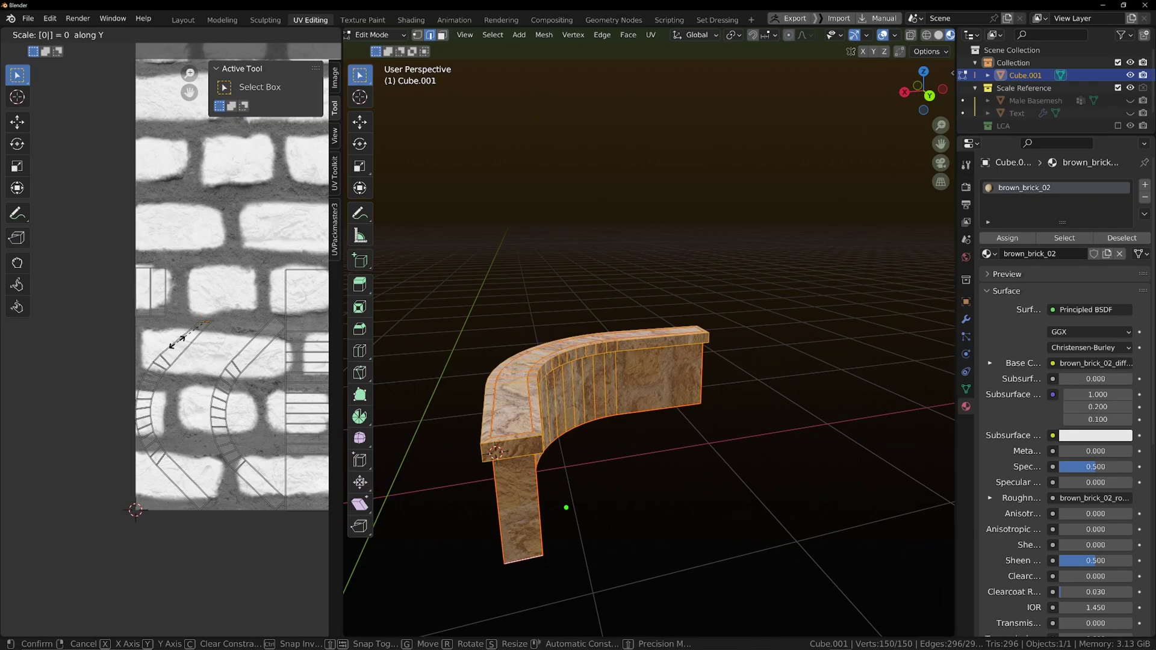
click(178, 346)
click(167, 360)
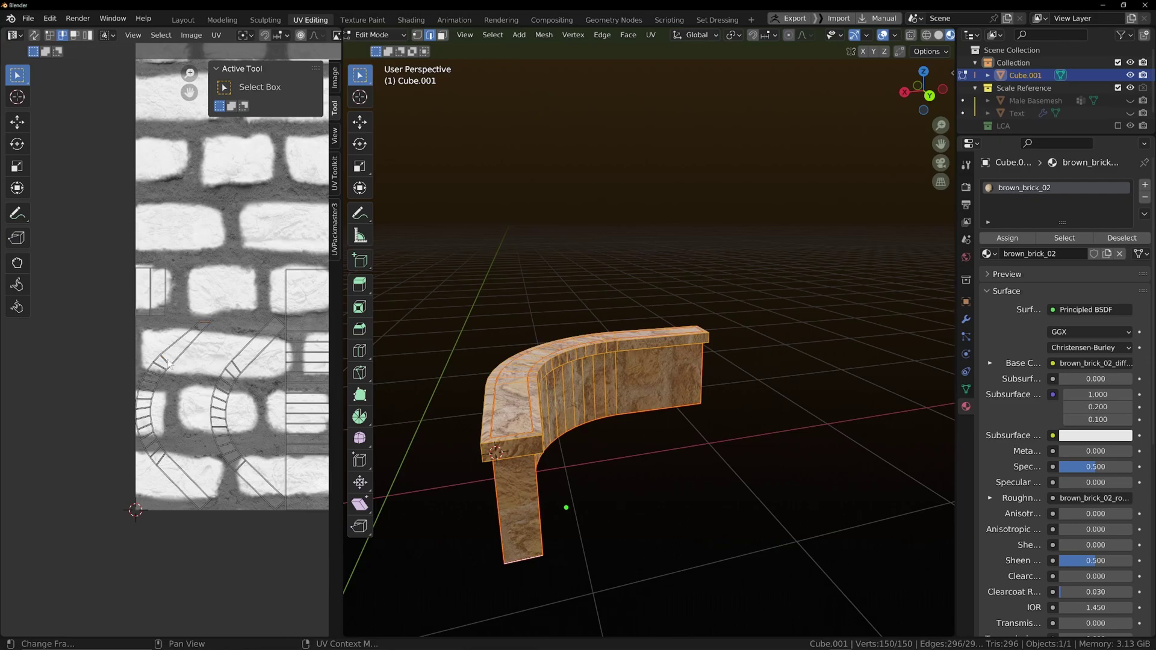
key(s)
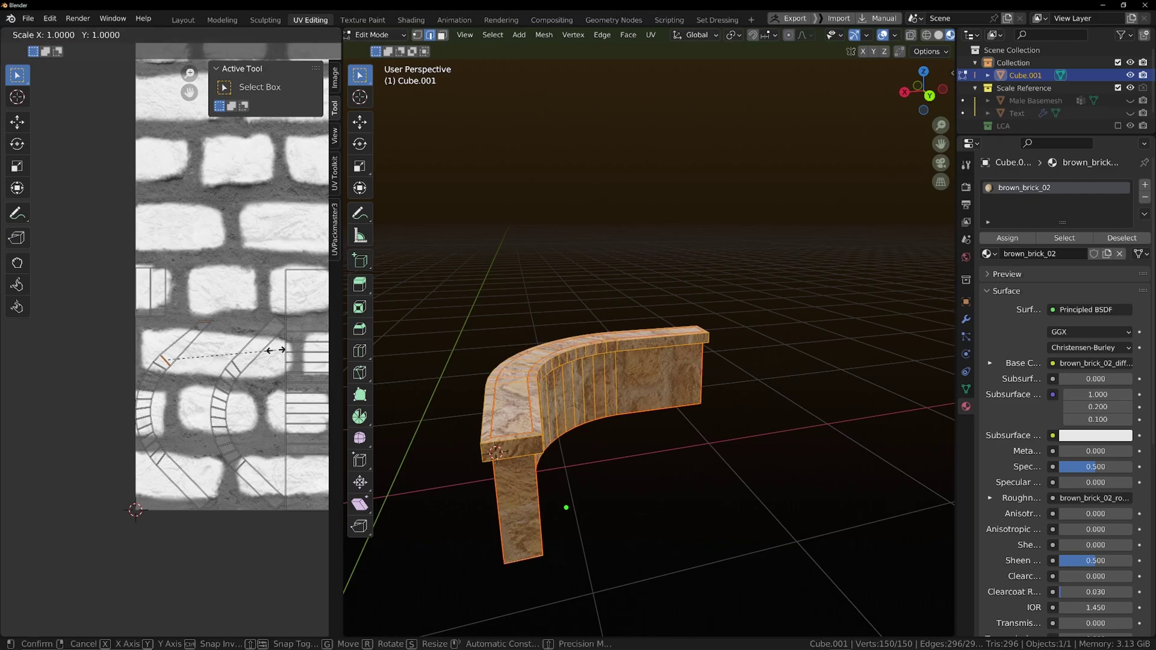
key(y)
key(0)
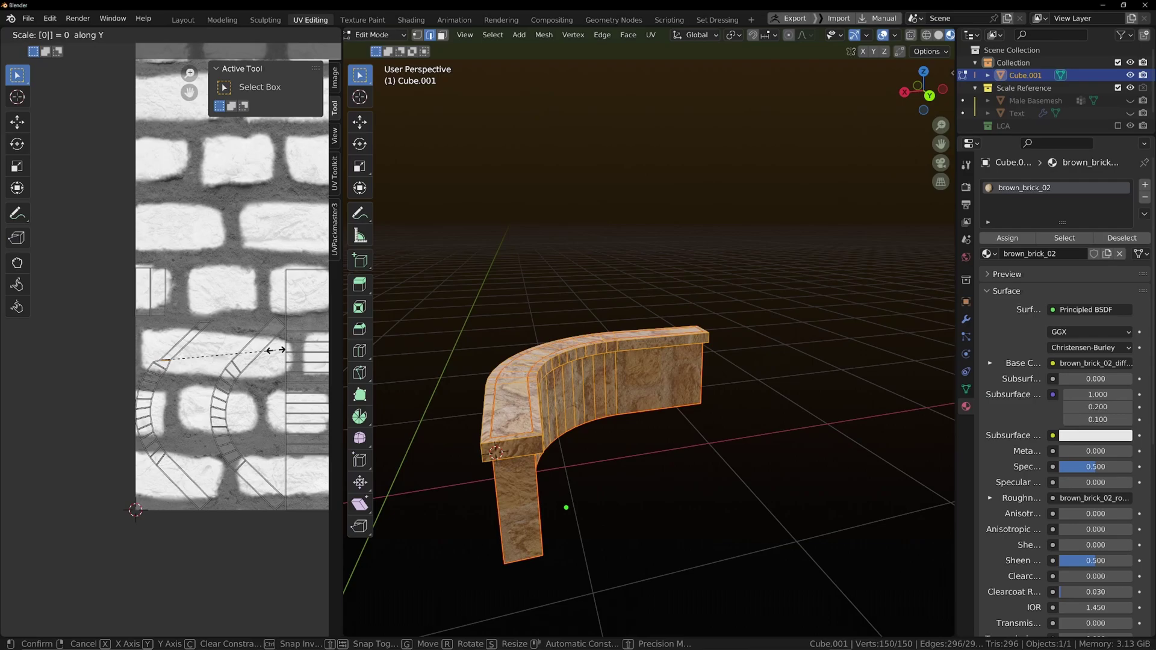
key(Return)
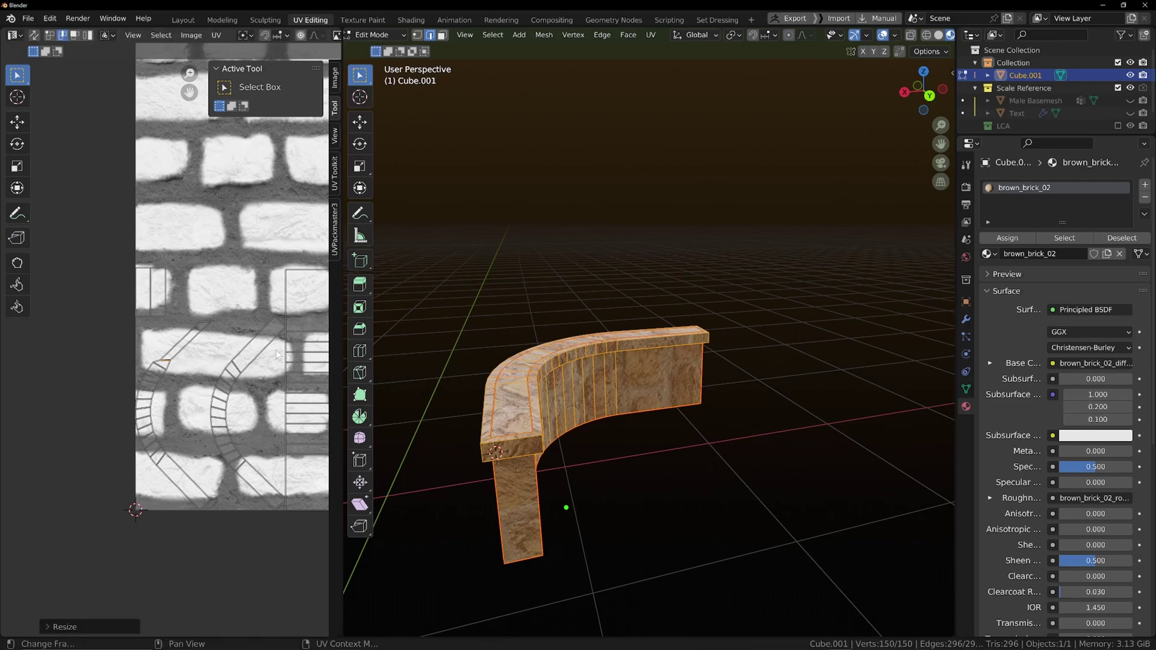
Make both long edges of that end quad vertical by scaling each to 0 along X.
click(185, 341)
key(s)
key(x)
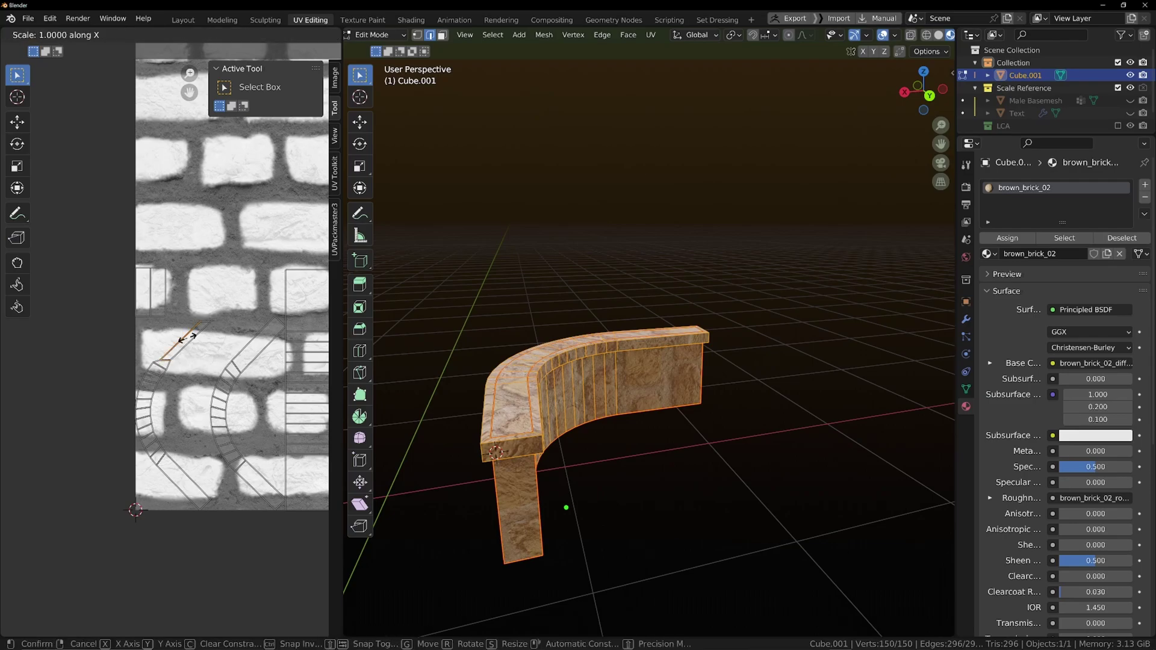
key(0)
key(Return)
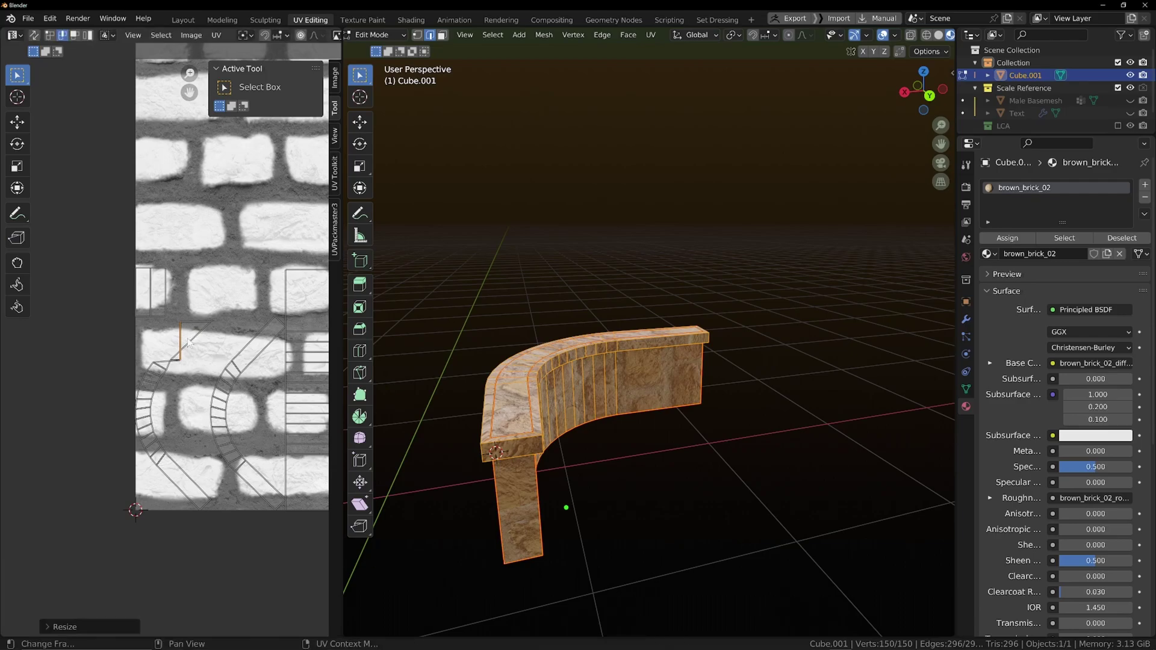
key(ctrl+z)
key(s)
key(x)
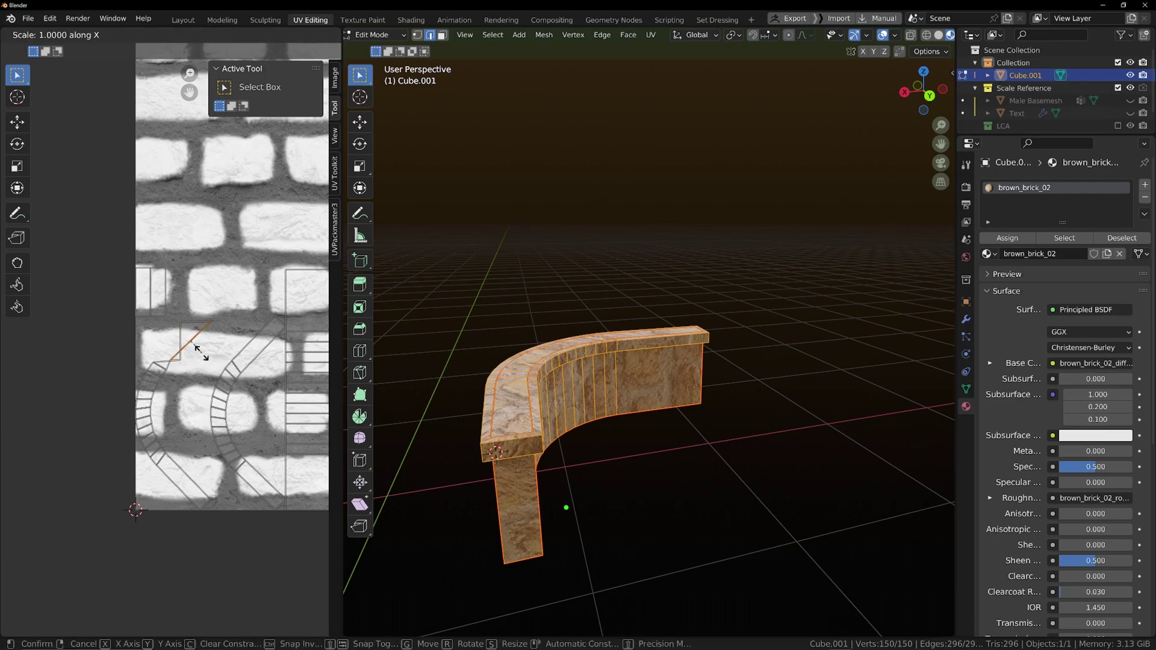
key(0)
key(Return)
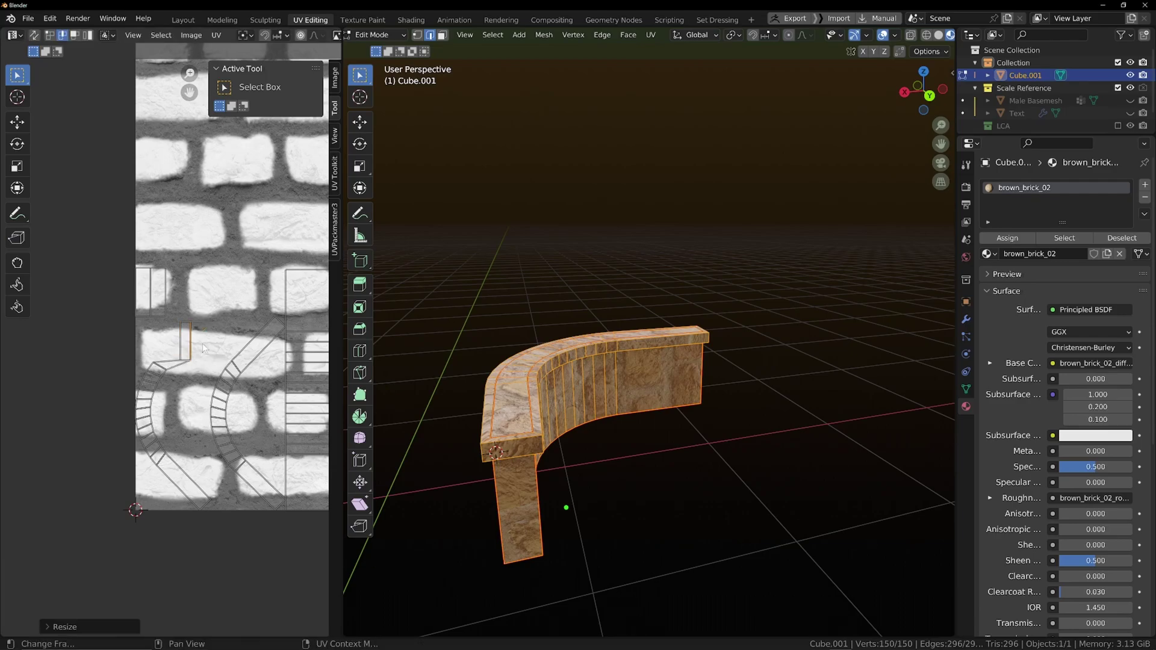
Straighten the whole first UV strip with Follow Active Quads, using its squared end quad as the active face.
key(3)
middle_drag(199, 364, 235, 361)
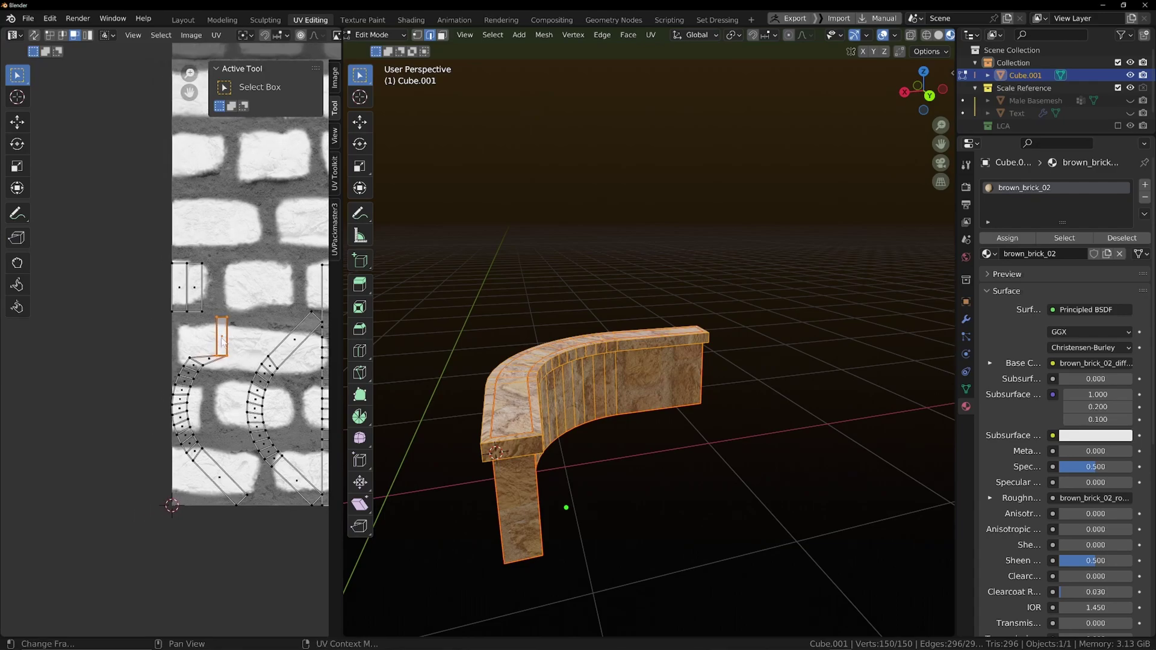
right_click(222, 340)
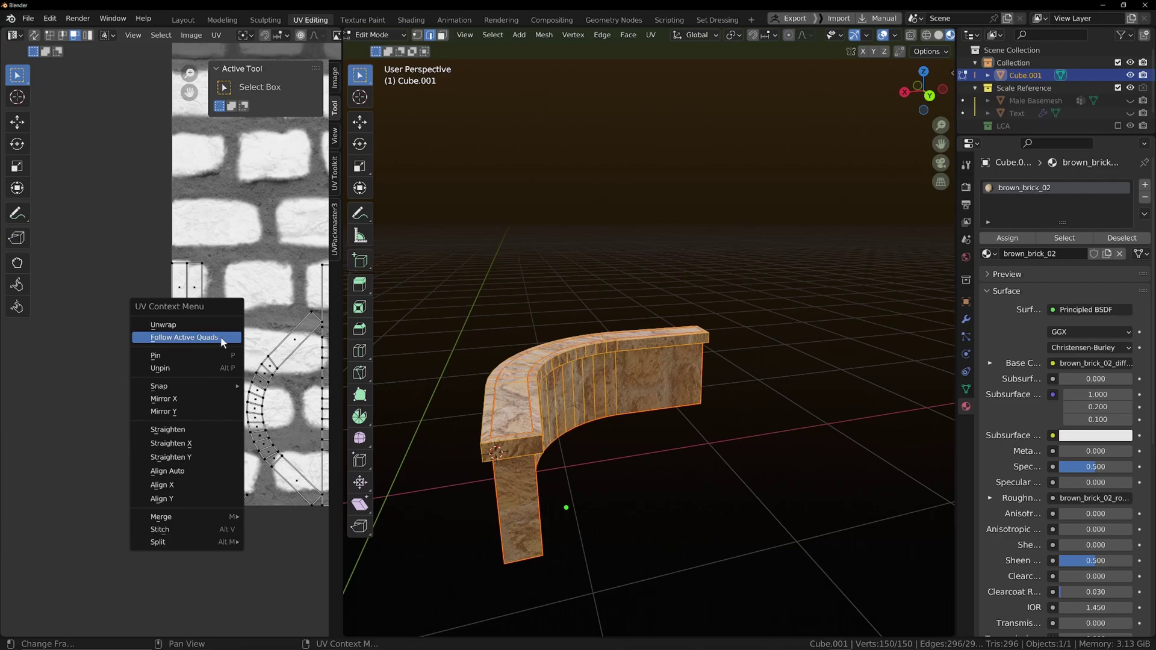
click(222, 338)
scroll(247, 364, down, 2)
scroll(247, 364, up, 1)
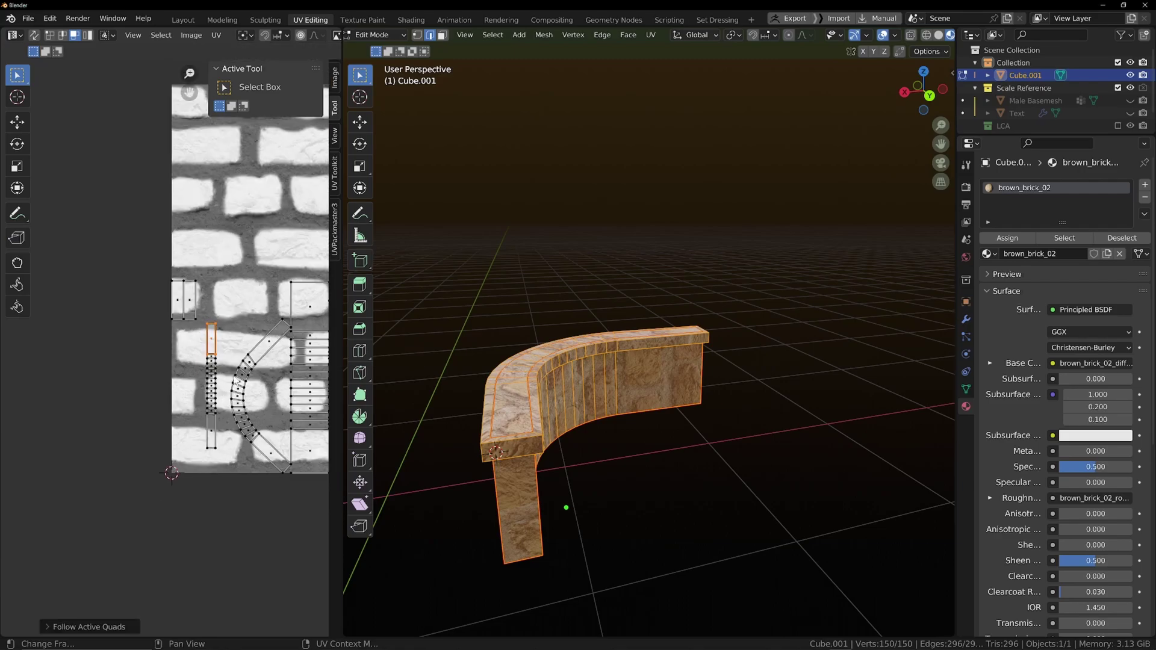
Flatten both short edges of the second curved UV strip's upper end quad by scaling each to 0 along Y.
click(271, 345)
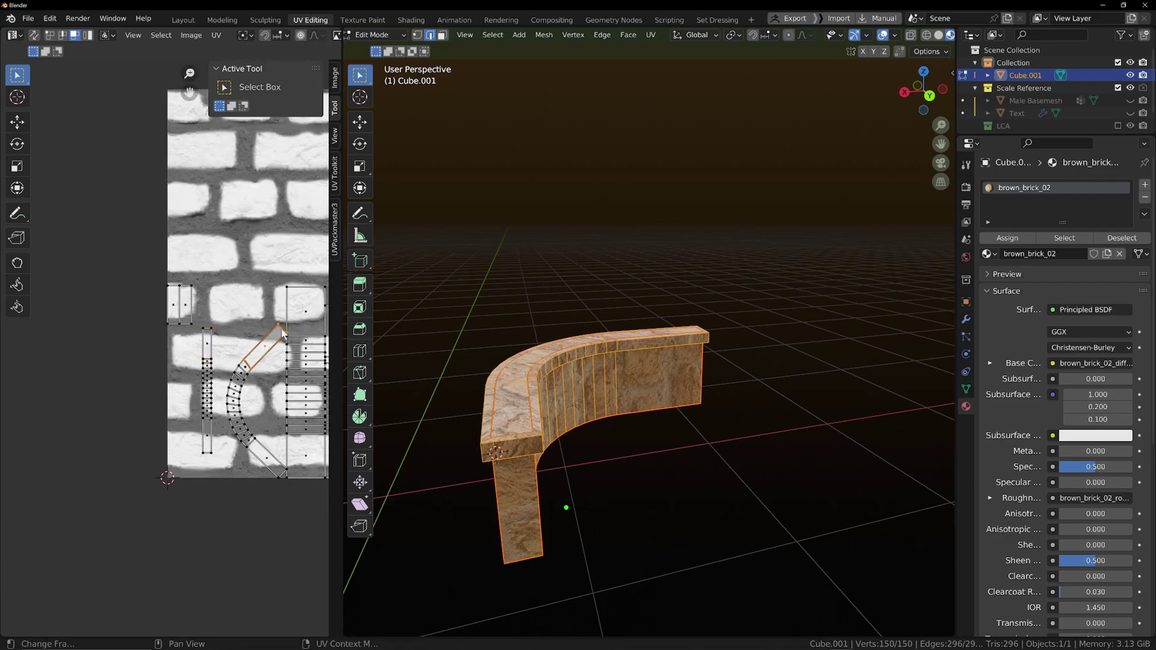
key(s)
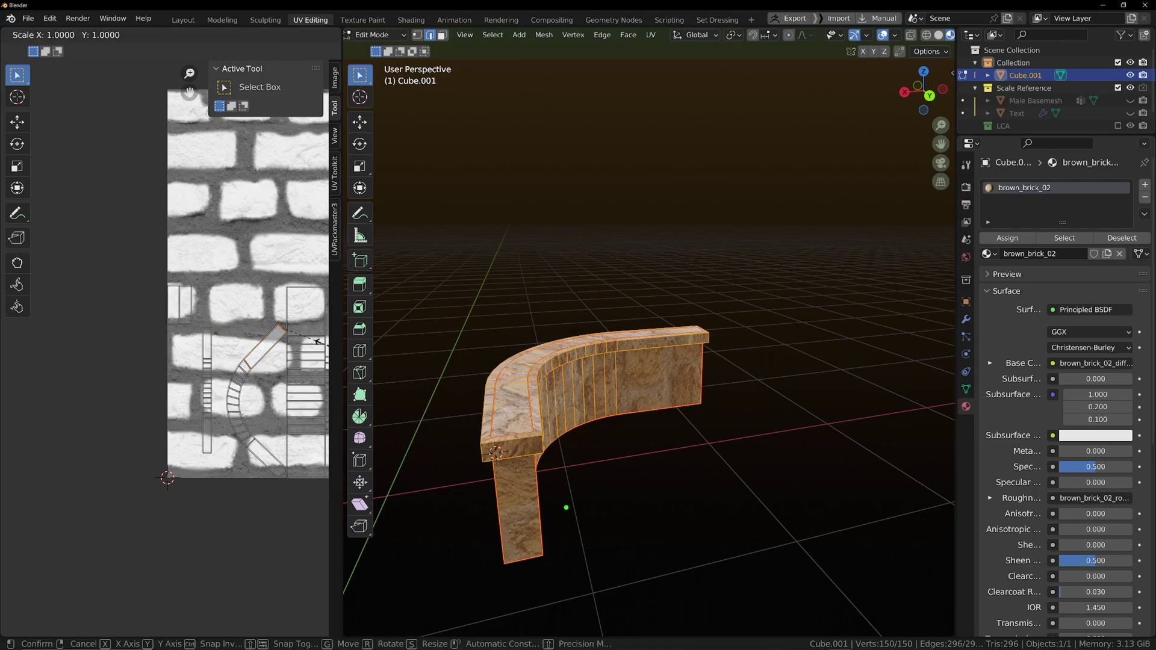
key(y)
click(298, 310)
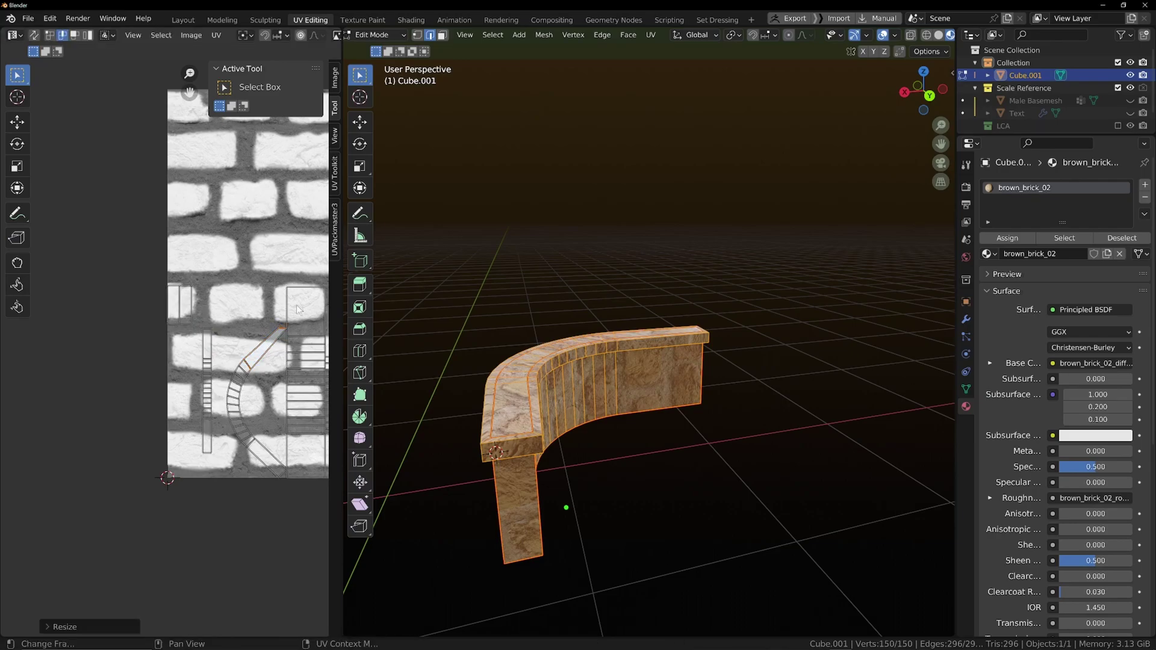
click(247, 365)
text(s)
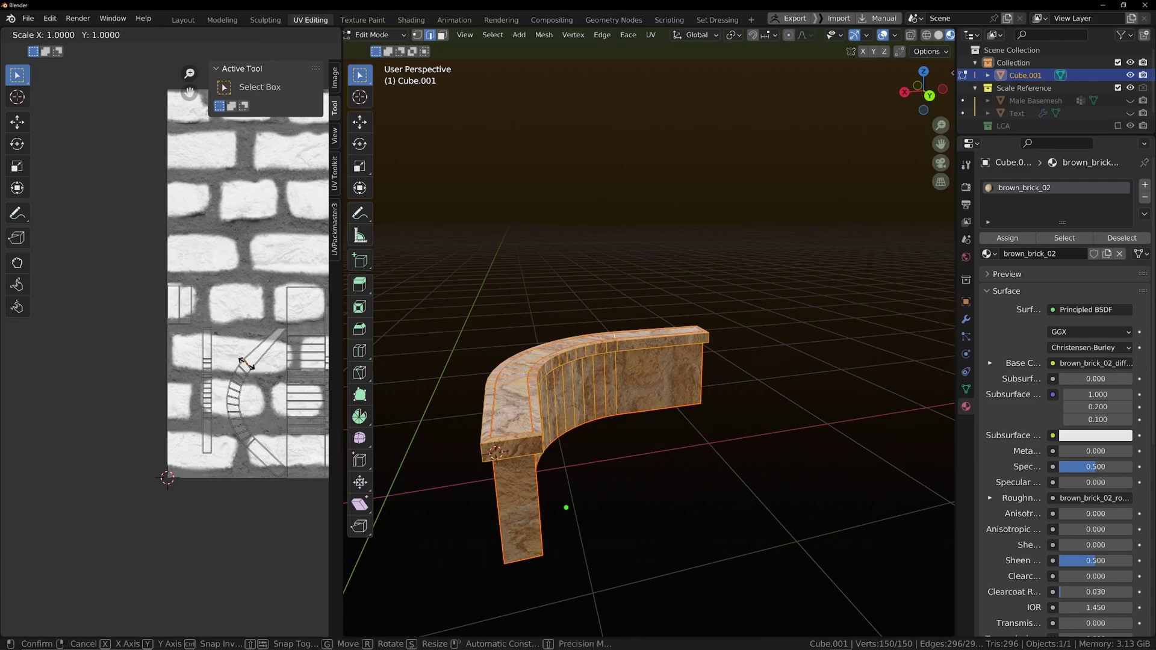
text(y0)
key(Return)
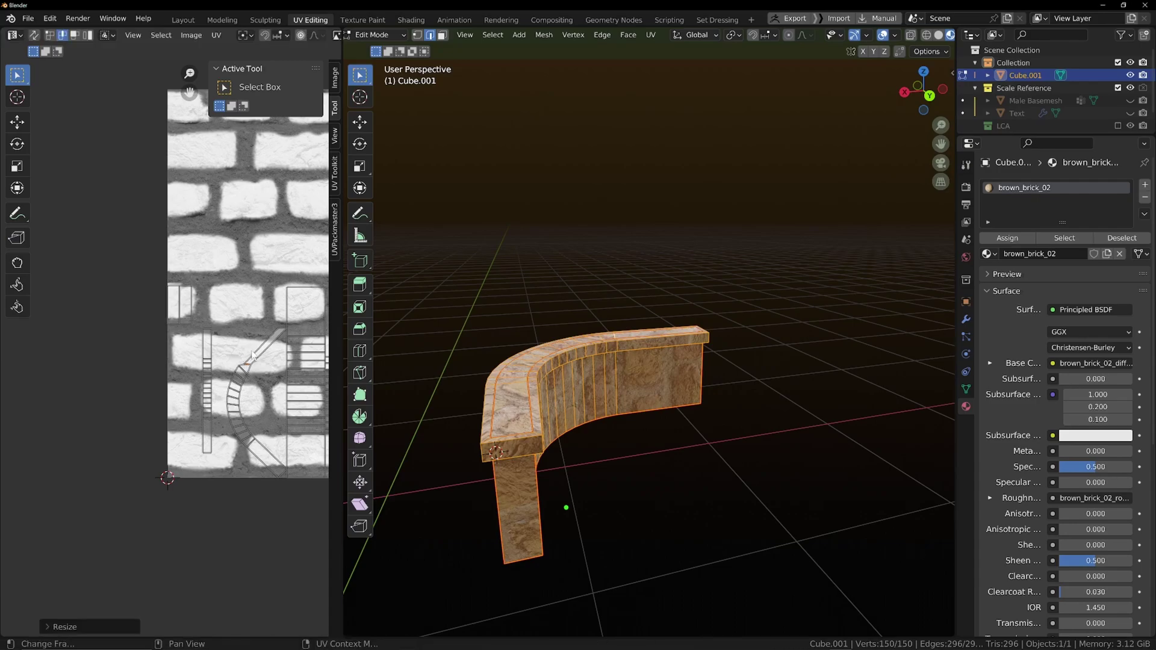
Make both long edges of the second strip's end quad vertical by scaling each to 0 along X.
click(253, 355)
text(sx0)
key(Return)
click(274, 345)
text(sx)
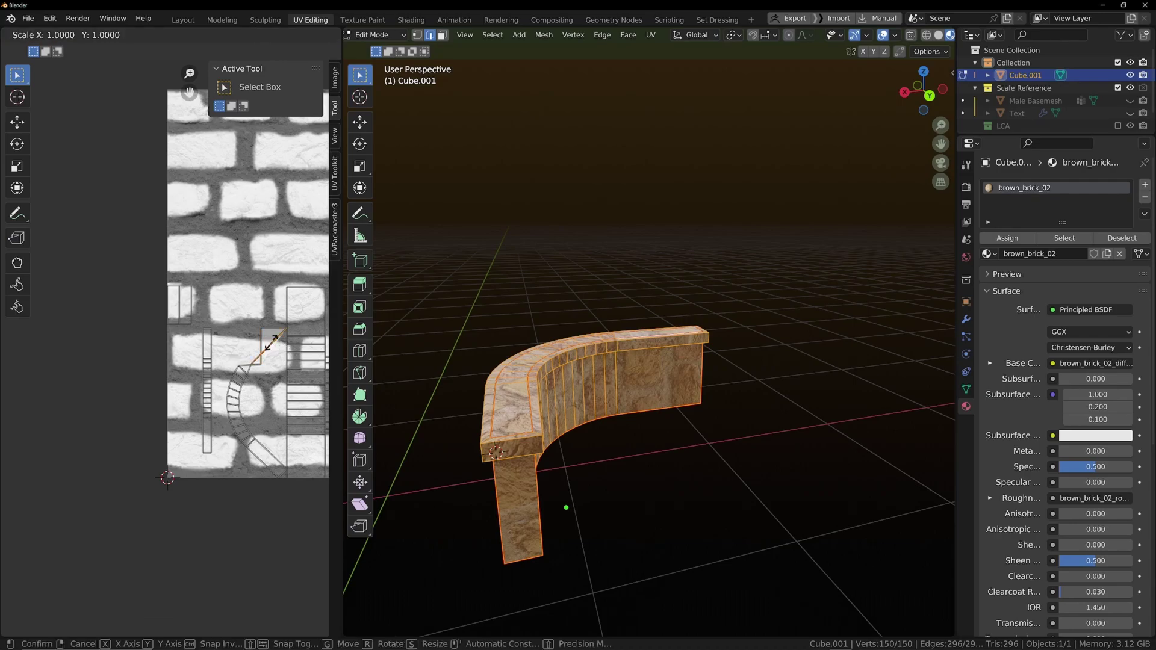
text(0)
key(Return)
Straighten the whole second curved UV strip with Follow Active Quads, using its squared end quad as the active face.
key(3)
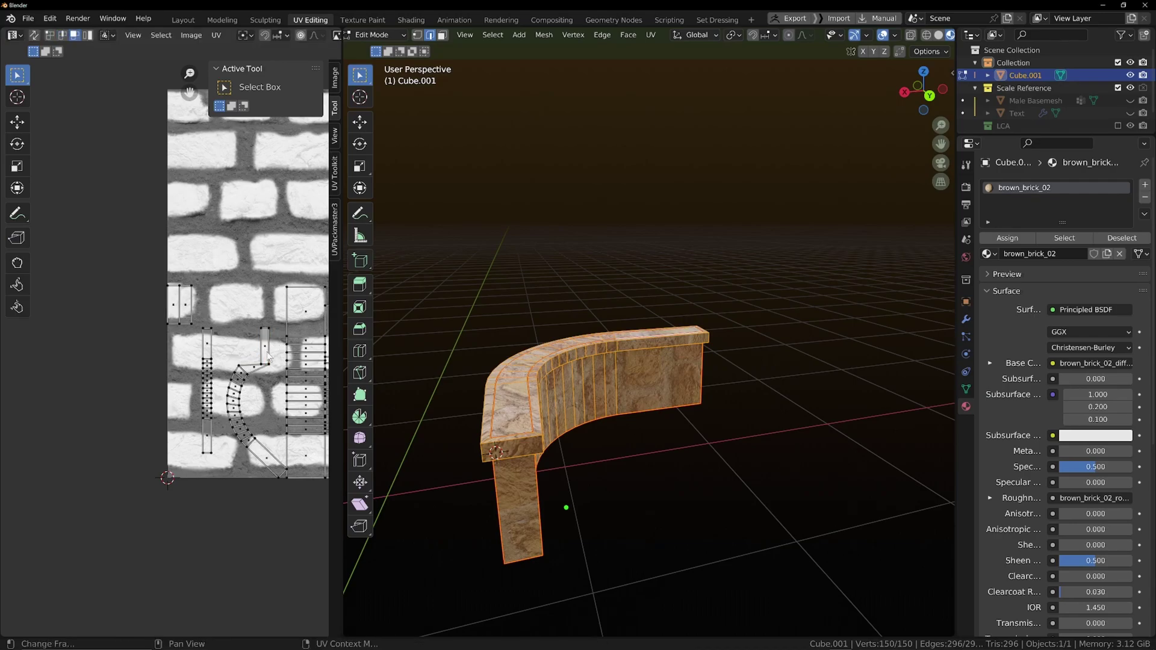
right_click(264, 355)
click(264, 350)
scroll(248, 362, down, 2)
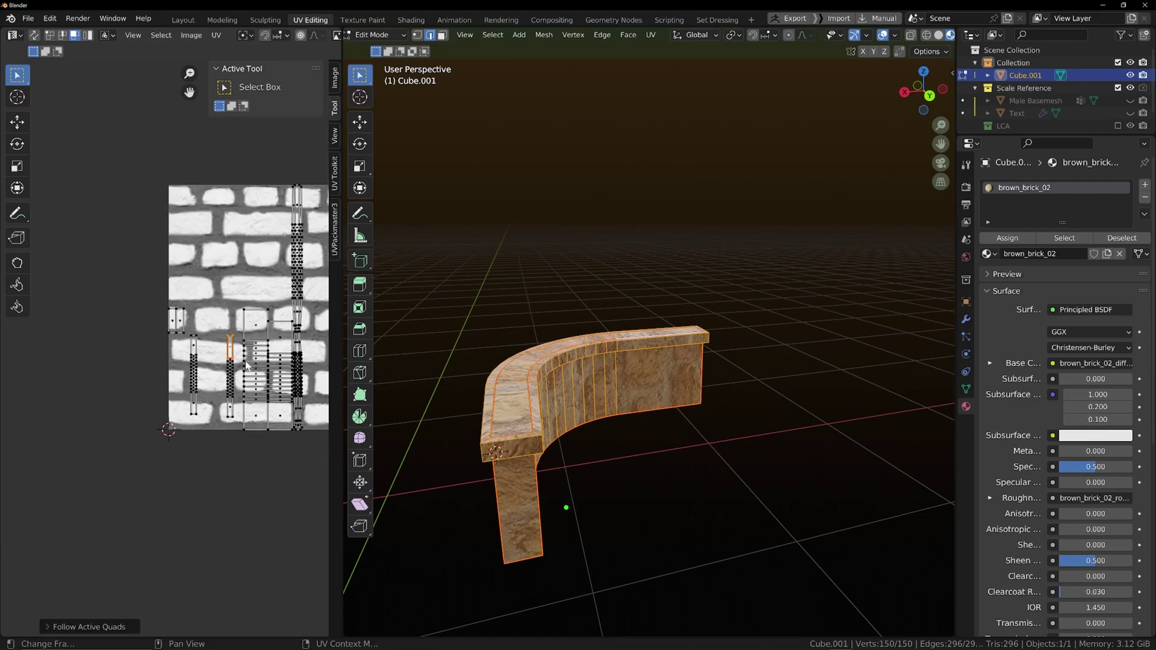
Straighten the long three-column UV strip with Follow Active Quads, using its uppermost middle quad as the active face.
middle_drag(245, 360, 240, 367)
scroll(236, 339, up, 5)
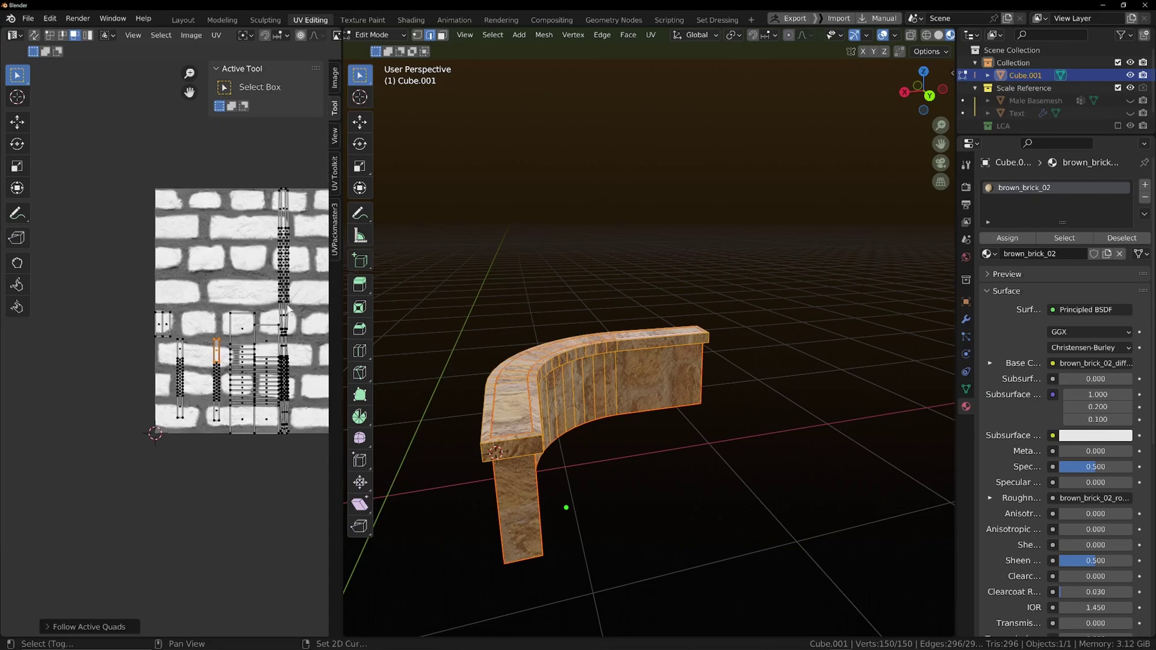
scroll(284, 270, up, 2)
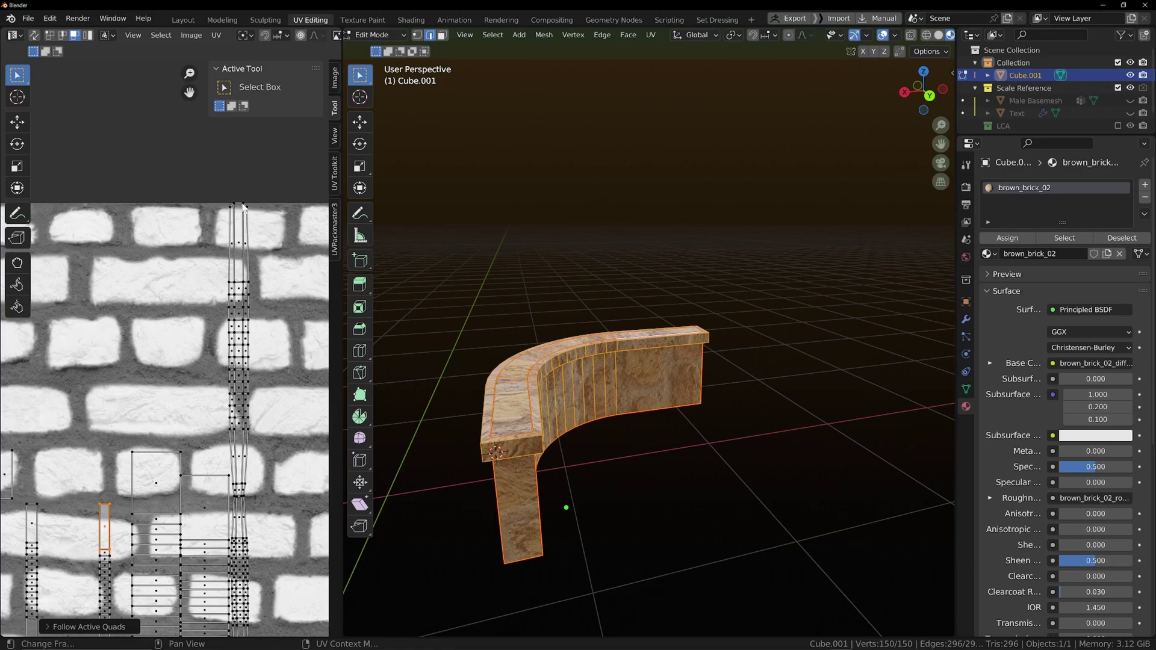
click(243, 207)
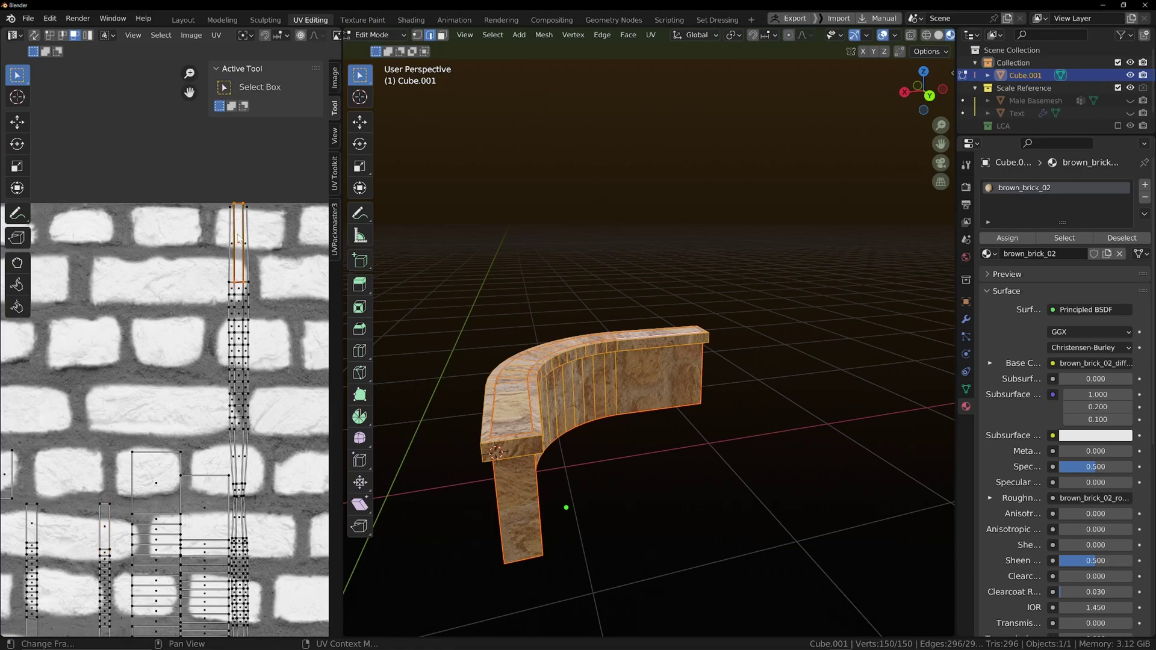
scroll(238, 239, up, 2)
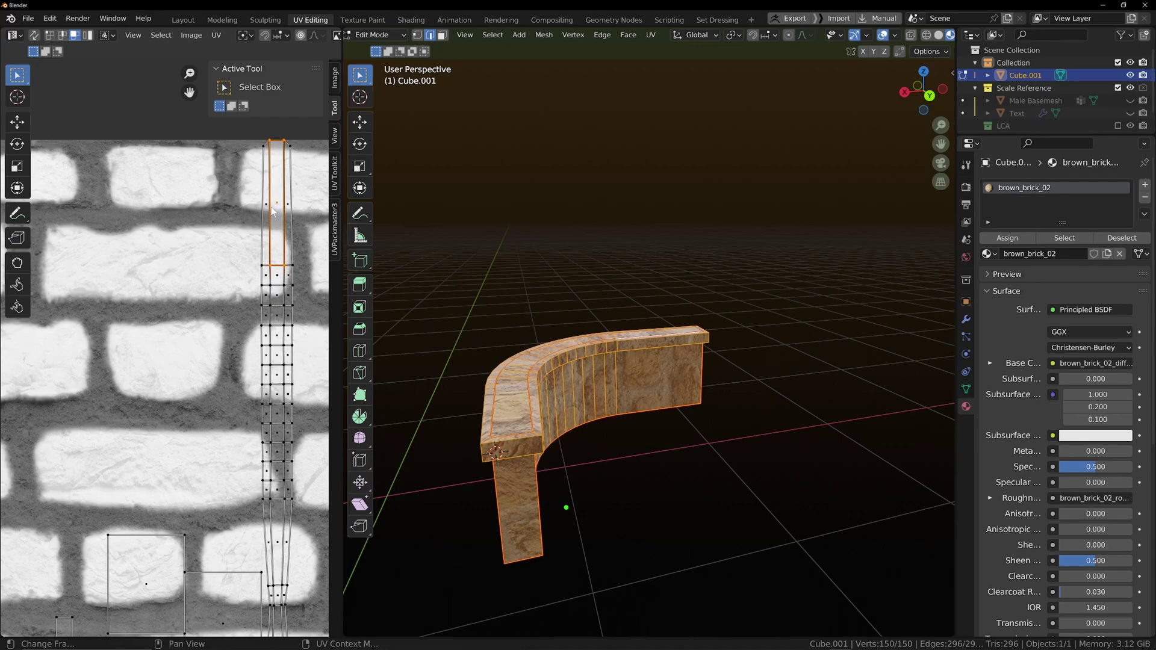
right_click(271, 207)
click(275, 206)
scroll(279, 317, down, 2)
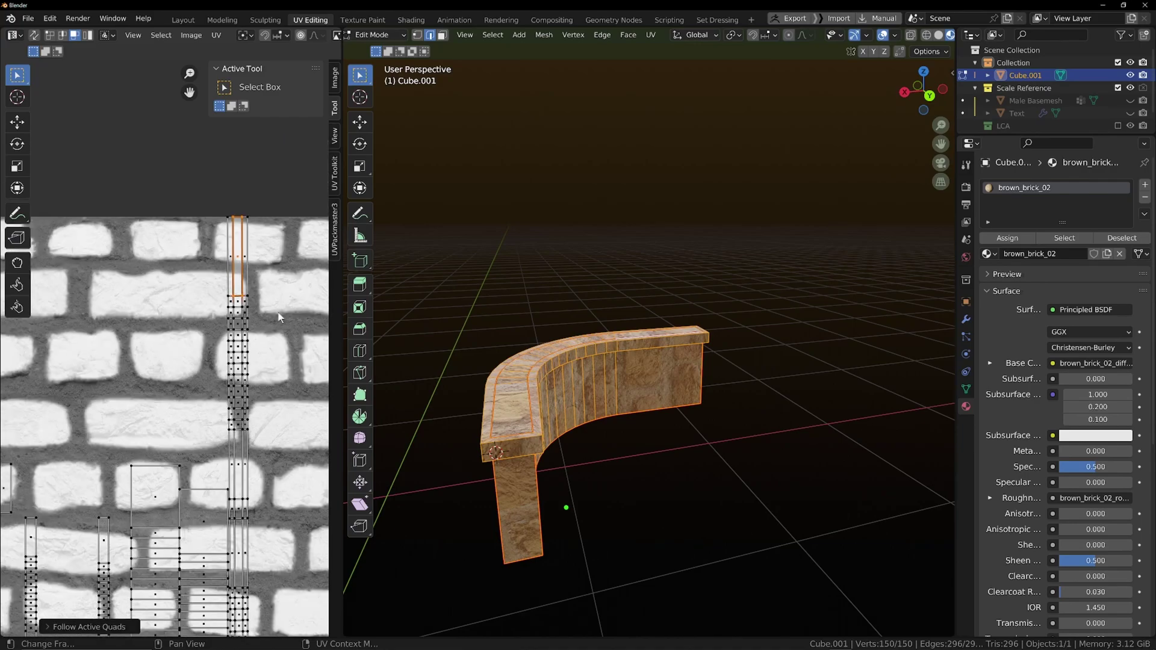
Select the inner curved wall's linked faces up to the seams and rotate their UV strip 90°.
scroll(278, 328, down, 3)
middle_drag(275, 365, 278, 341)
middle_drag(503, 420, 503, 463)
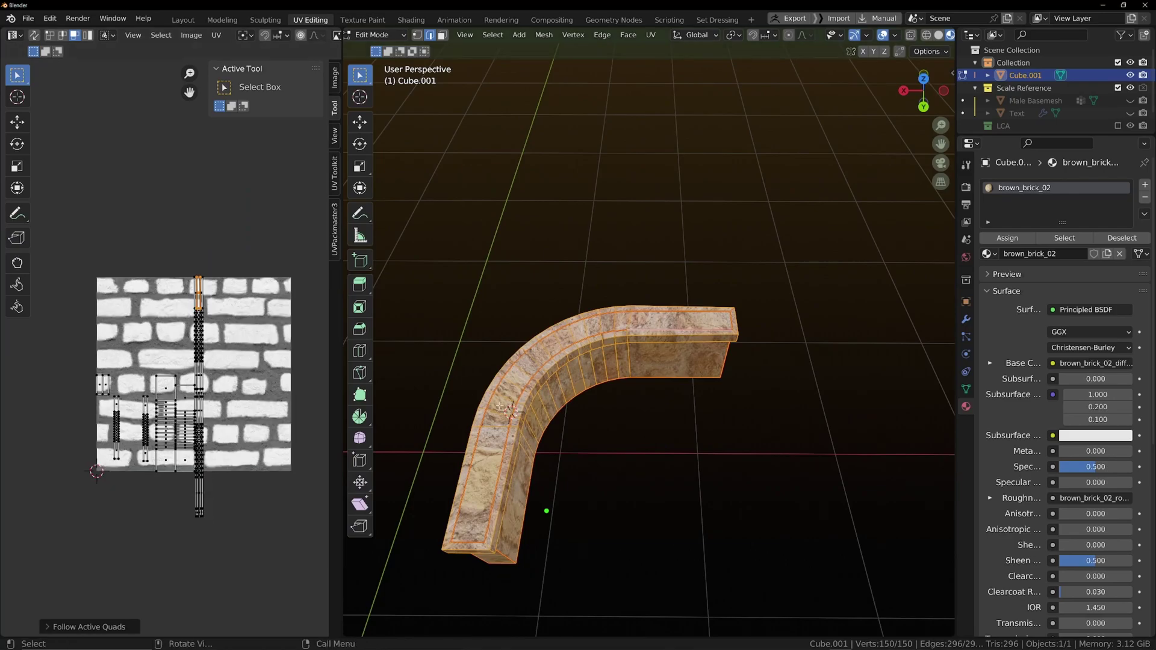
middle_drag(481, 421, 524, 426)
click(527, 424)
key(ctrl+l)
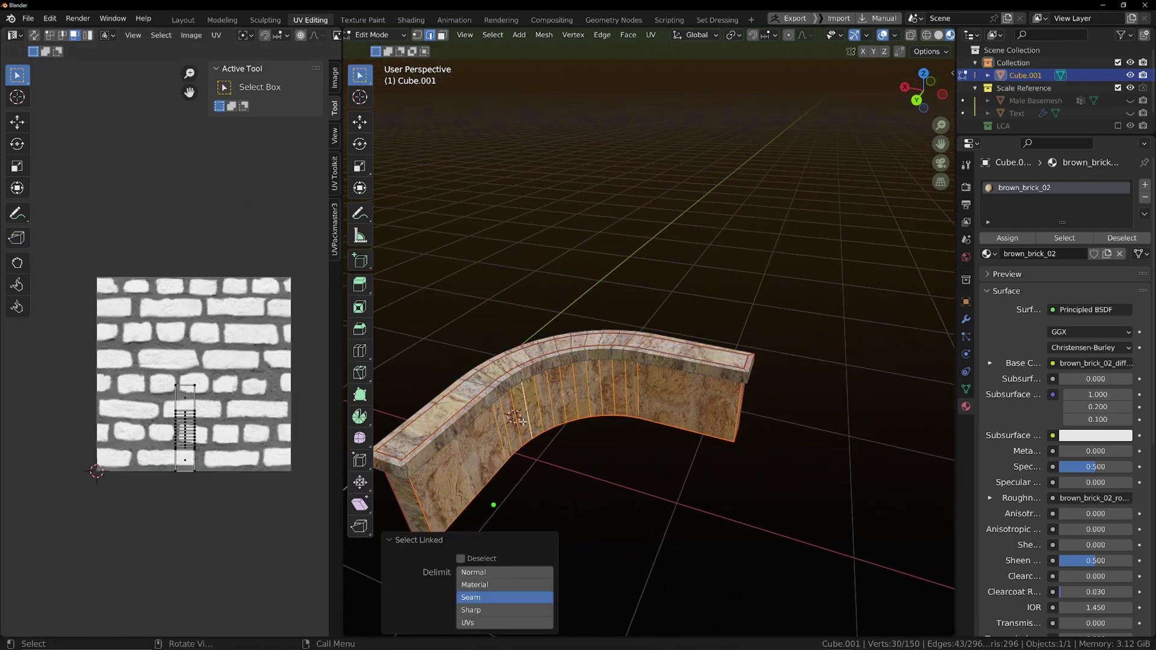
scroll(588, 422, down, 3)
middle_drag(593, 416, 687, 367)
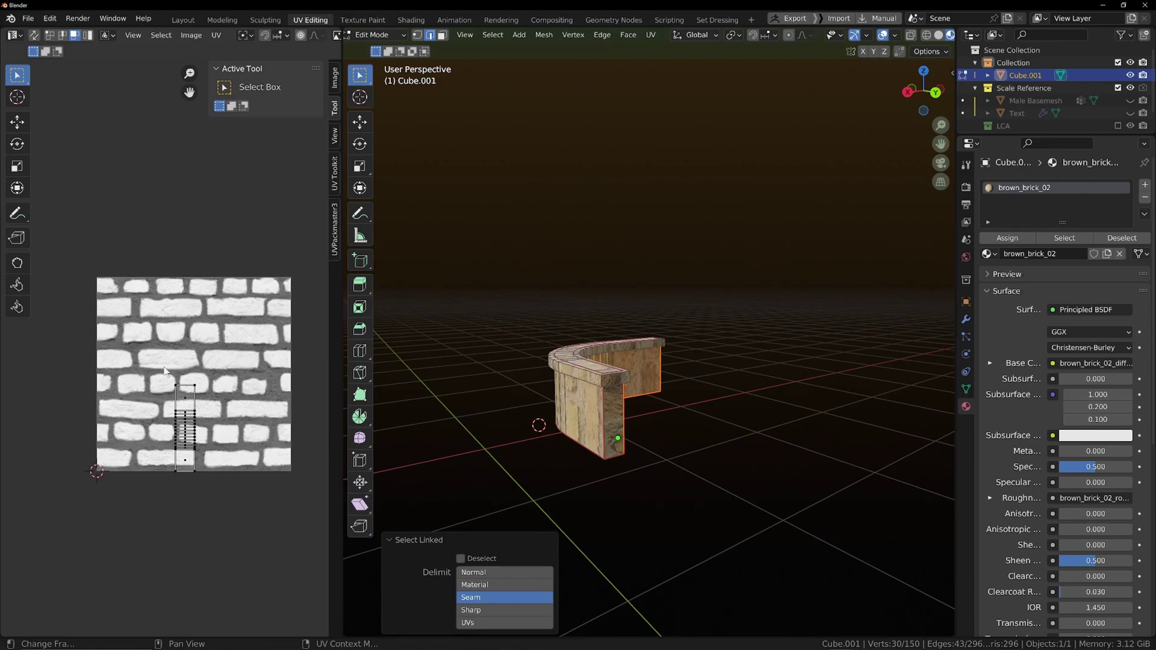
key(a)
scroll(251, 522, up, 2)
scroll(248, 436, down, 2)
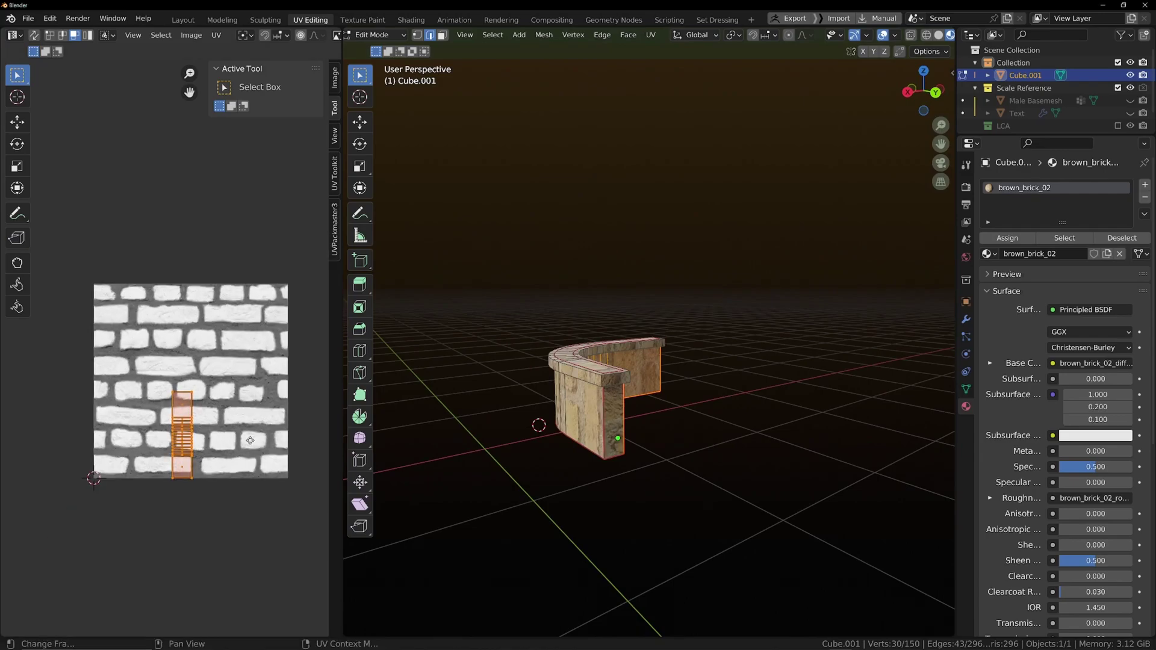
key(r)
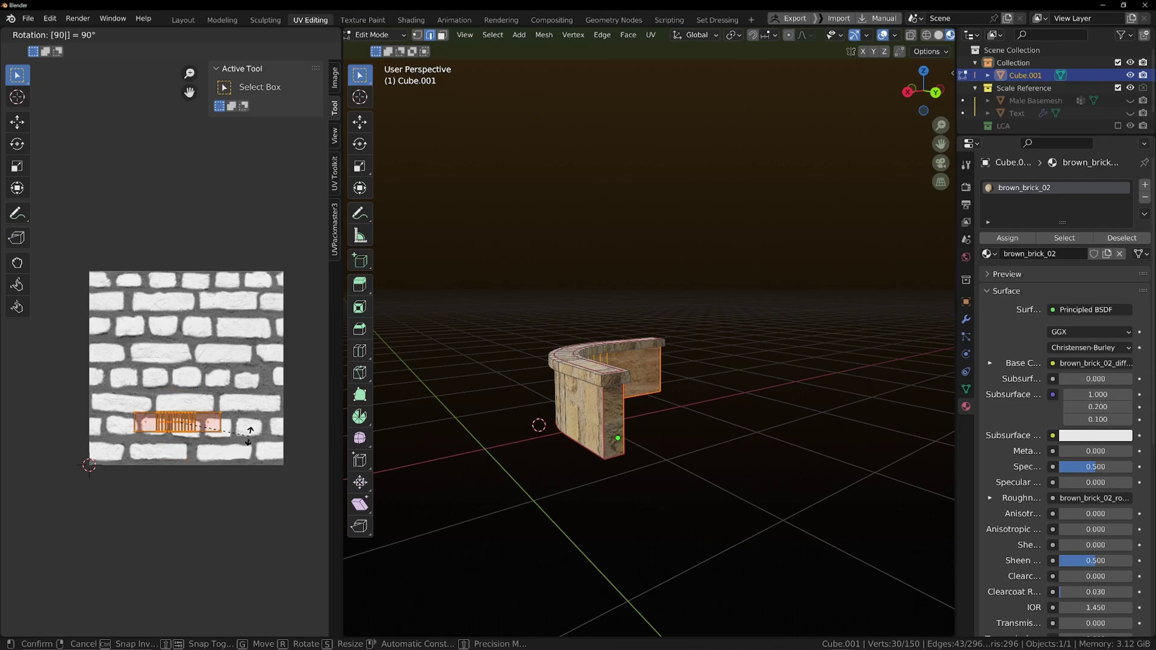
click(283, 398)
Try enlarging the inner wall's UV strip to shrink its bricks, and undo that scaling.
mouse_move(693, 373)
middle_down()
mouse_move(771, 369)
mouse_move(686, 385)
mouse_move(681, 364)
mouse_move(702, 362)
middle_up()
scroll(687, 385, up, 5)
key(s)
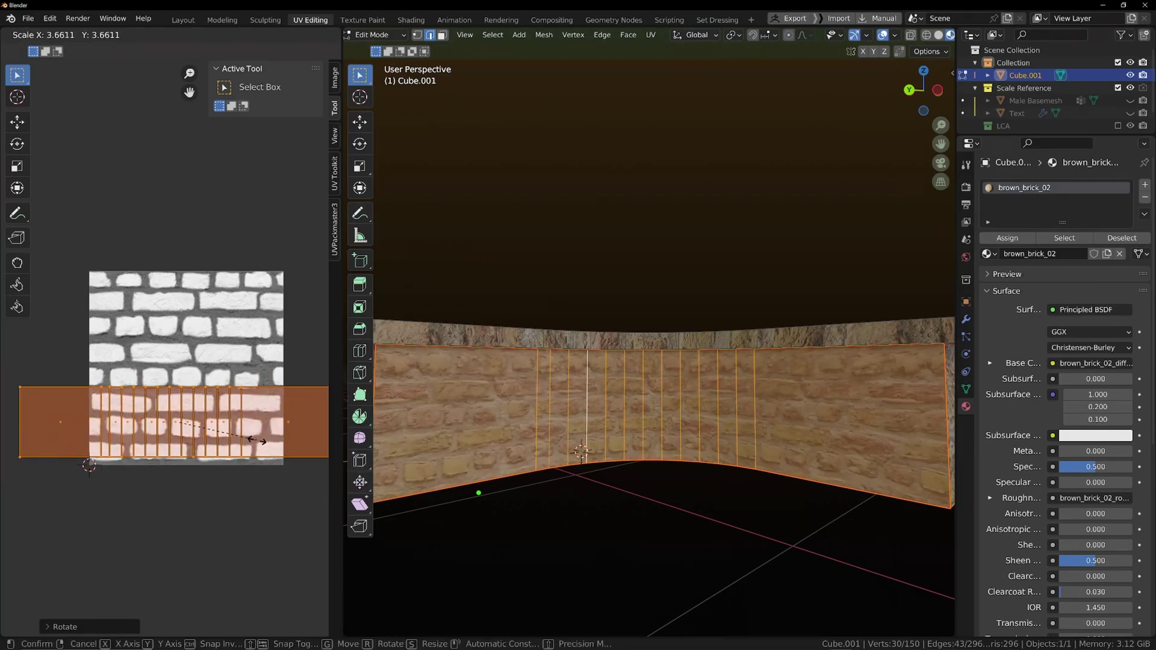
click(266, 447)
scroll(265, 445, down, 2)
middle_drag(542, 458, 704, 430)
key(ctrl+z)
Add the outer curved wall to the selection, rotating its UV strip 90° and laying it over the inner wall's strip.
shift+click(703, 430)
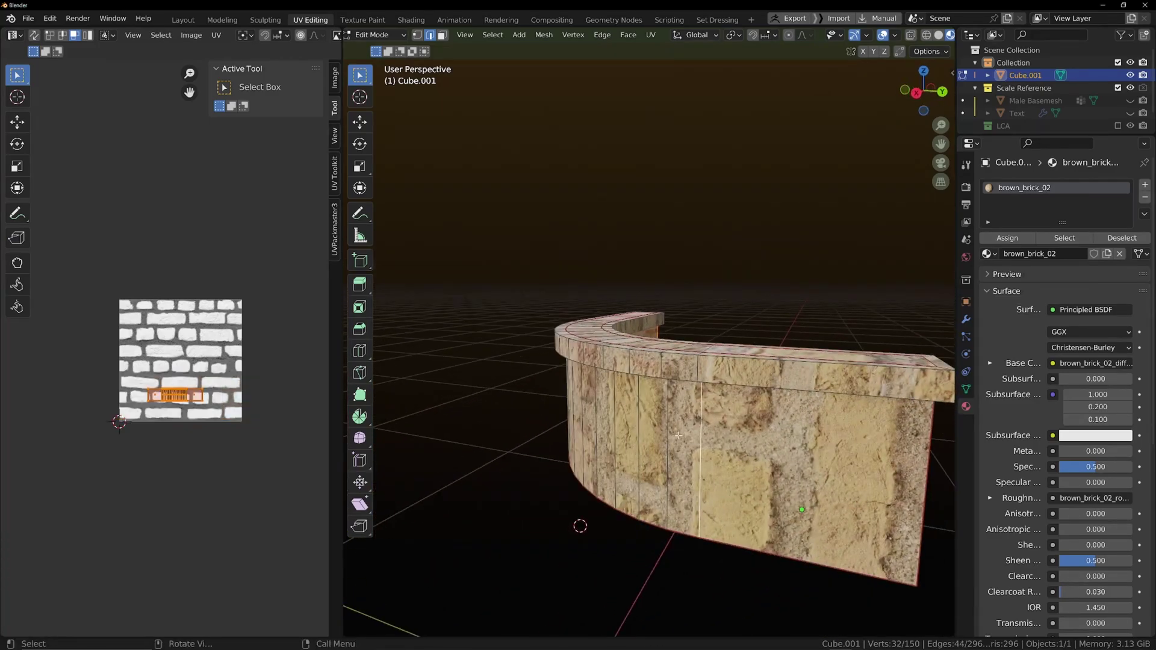
key(ctrl+l)
click(164, 369)
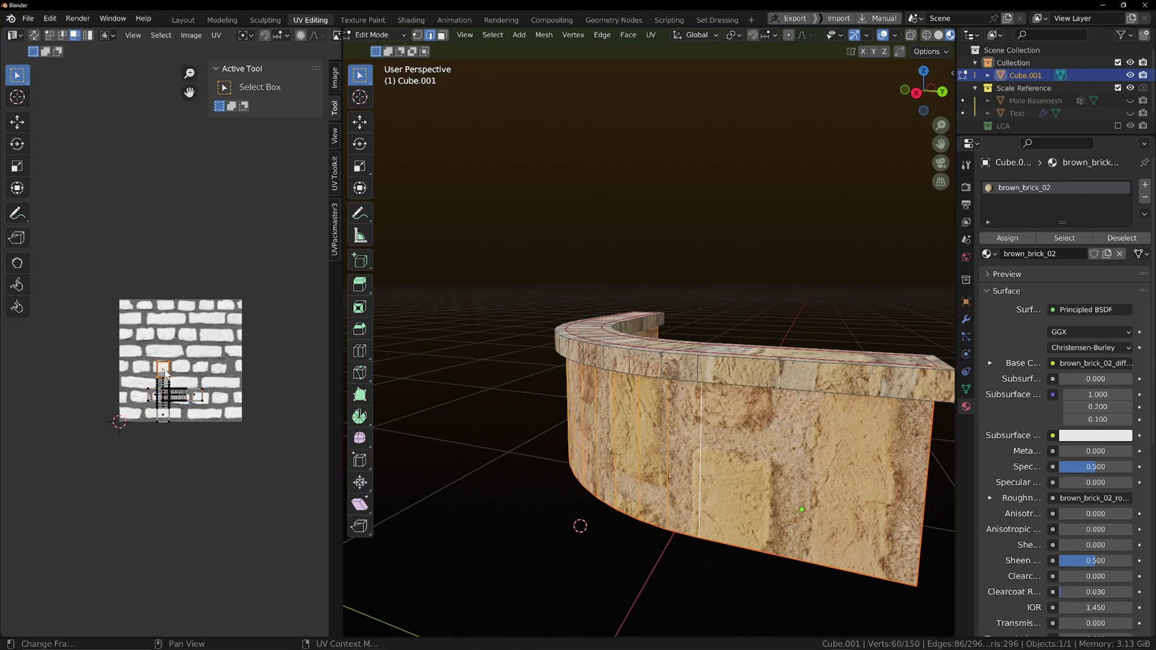
text(lr90)
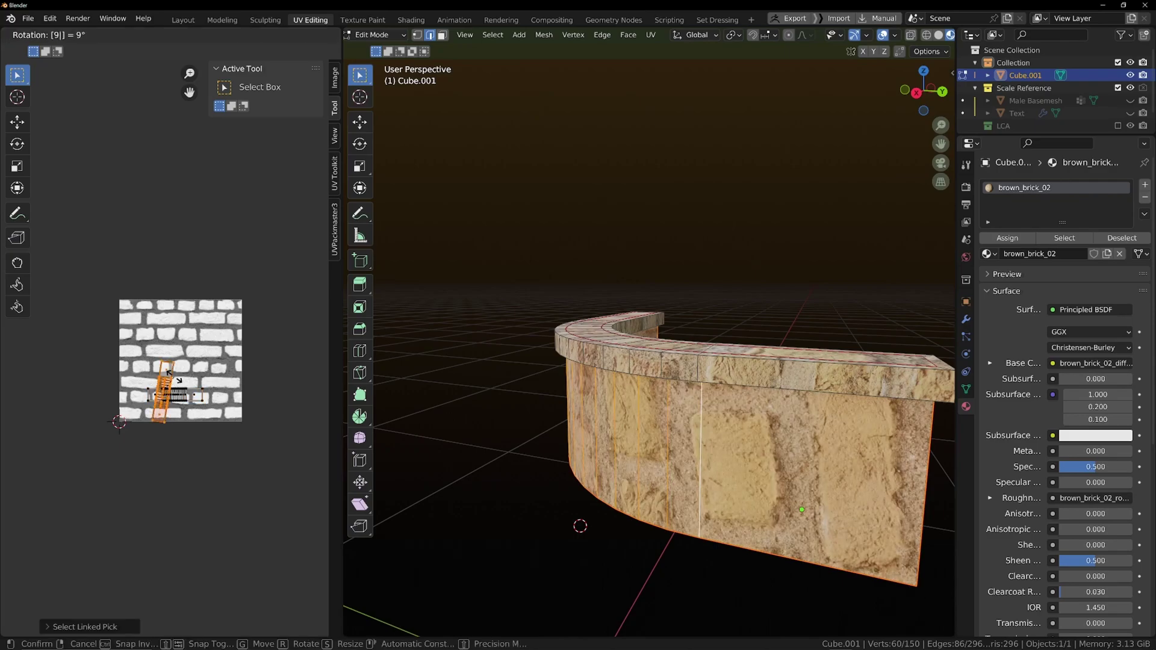
key(Return)
key(g)
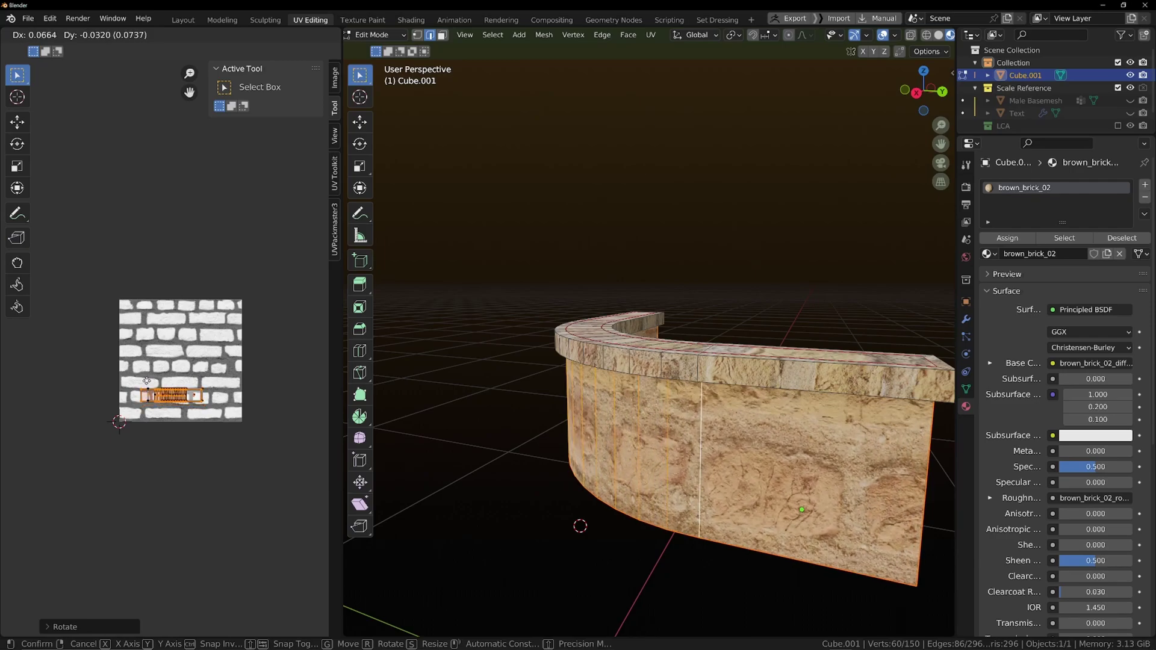
click(146, 381)
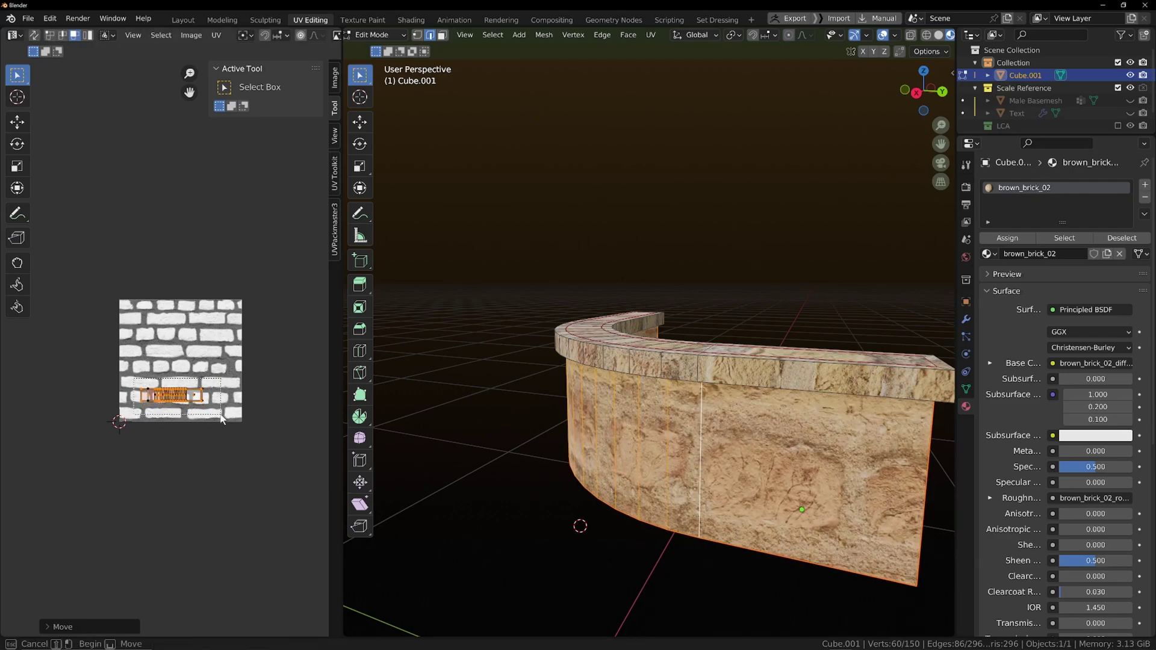
Rotate the overlapping wall UV strips 180° and enlarge both so small brick courses run along the wall.
scroll(272, 382, down, 1)
scroll(273, 382, up, 1)
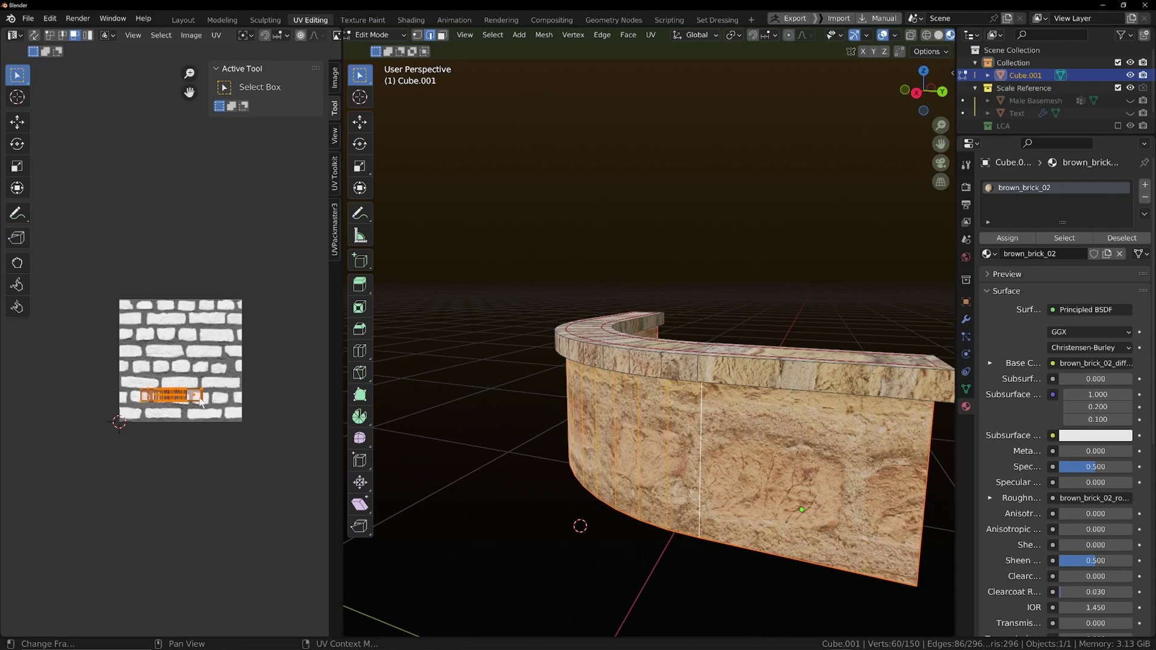
text(r180)
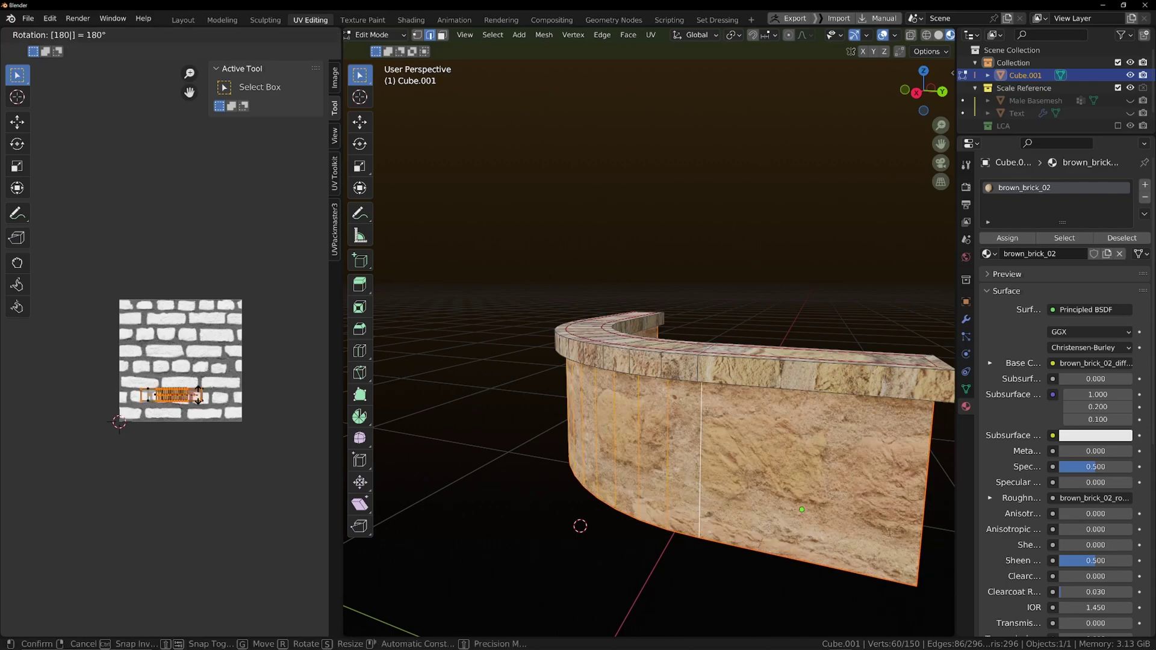
key(Return)
scroll(234, 413, down, 2)
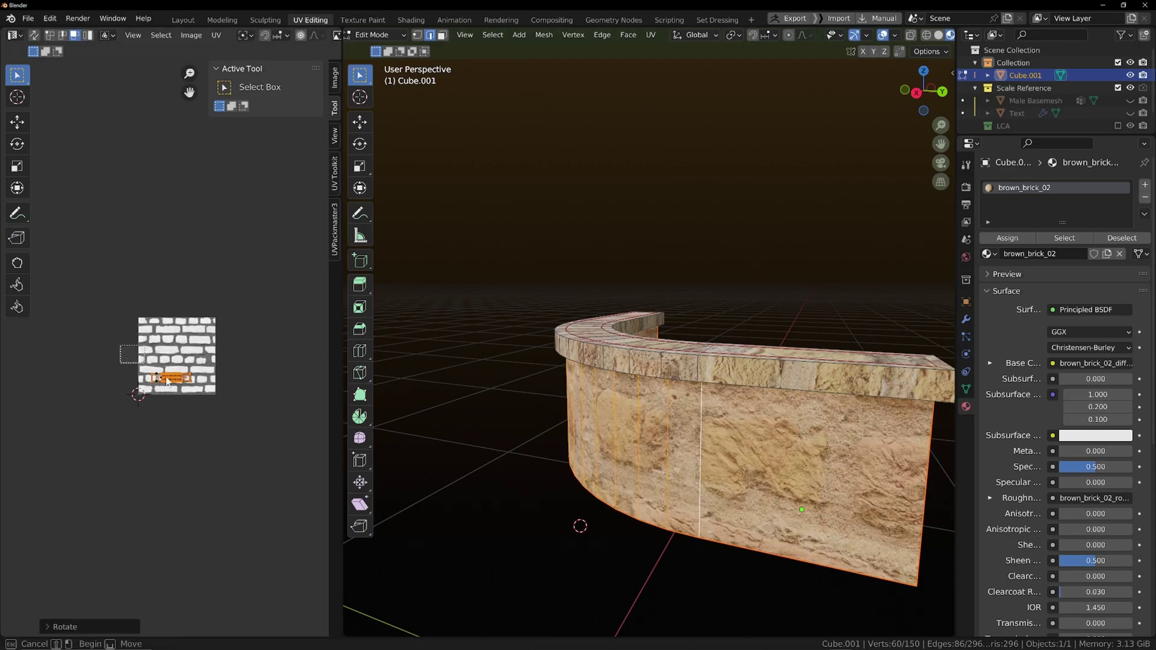
key(s)
click(203, 400)
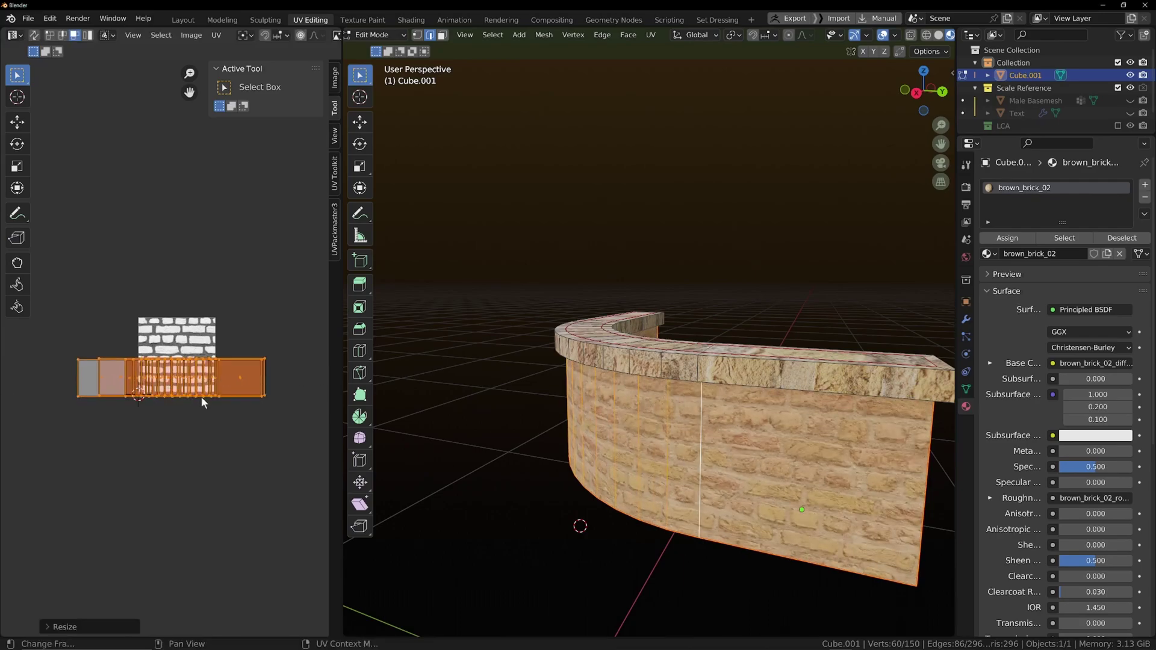
Move both wall UV strips up over the brick texture and fine-tune their scale.
scroll(582, 424, down, 4)
middle_drag(578, 424, 509, 420)
scroll(509, 420, up, 8)
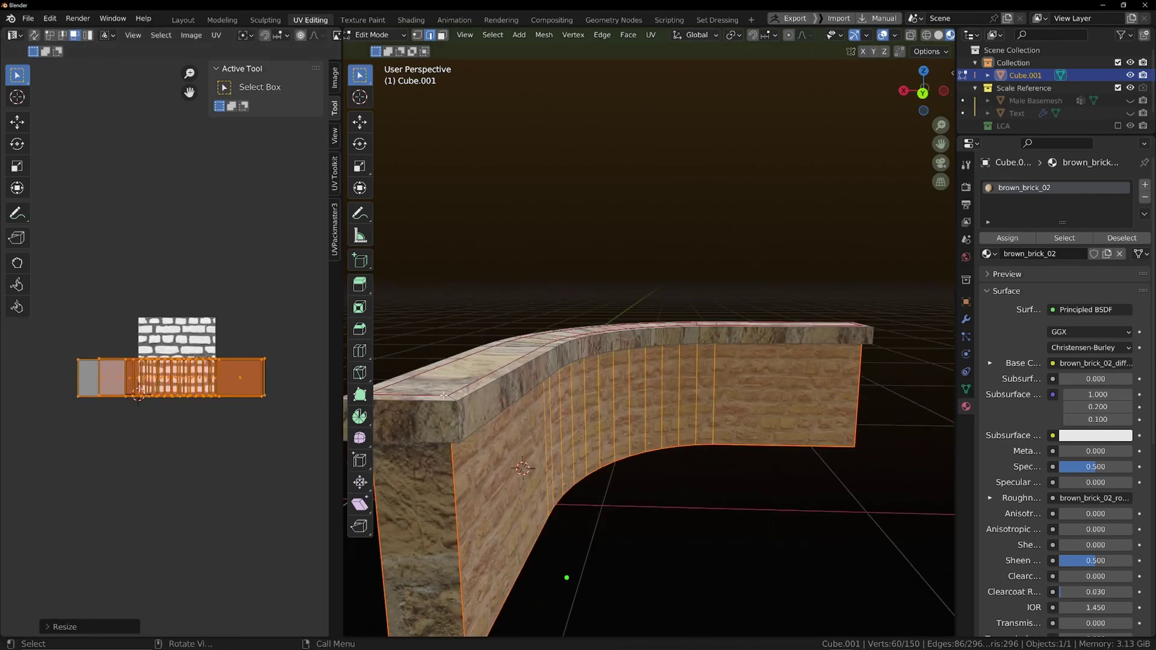
key(s)
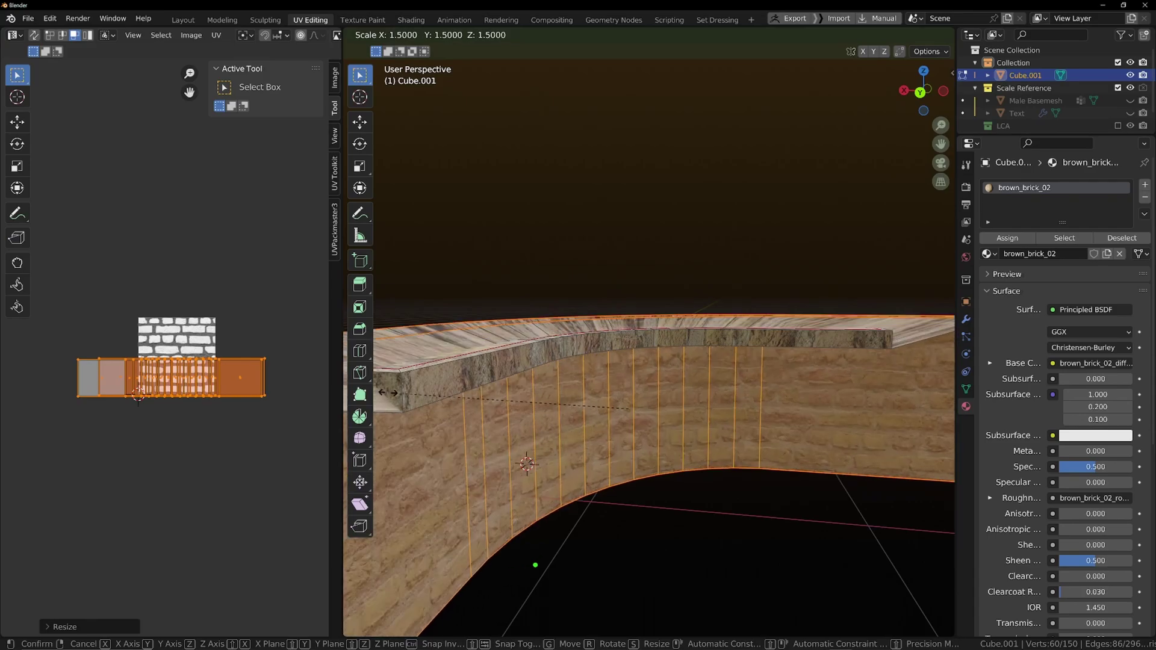
right_click(893, 315)
scroll(236, 372, up, 1)
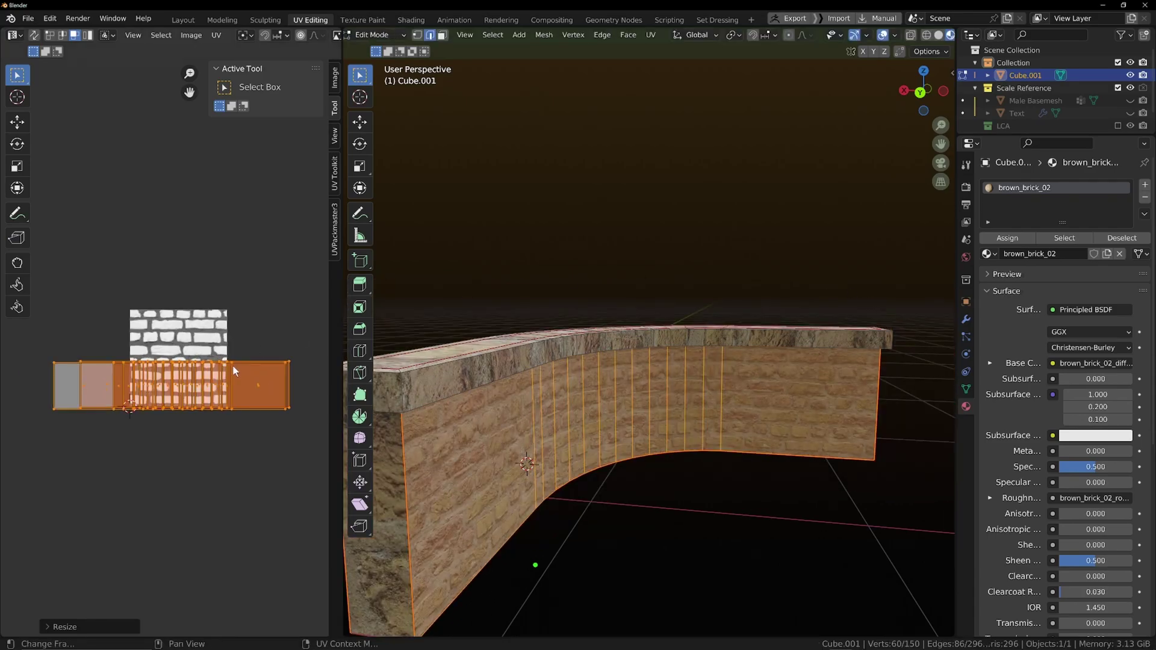
drag(232, 363, 241, 338)
key(s)
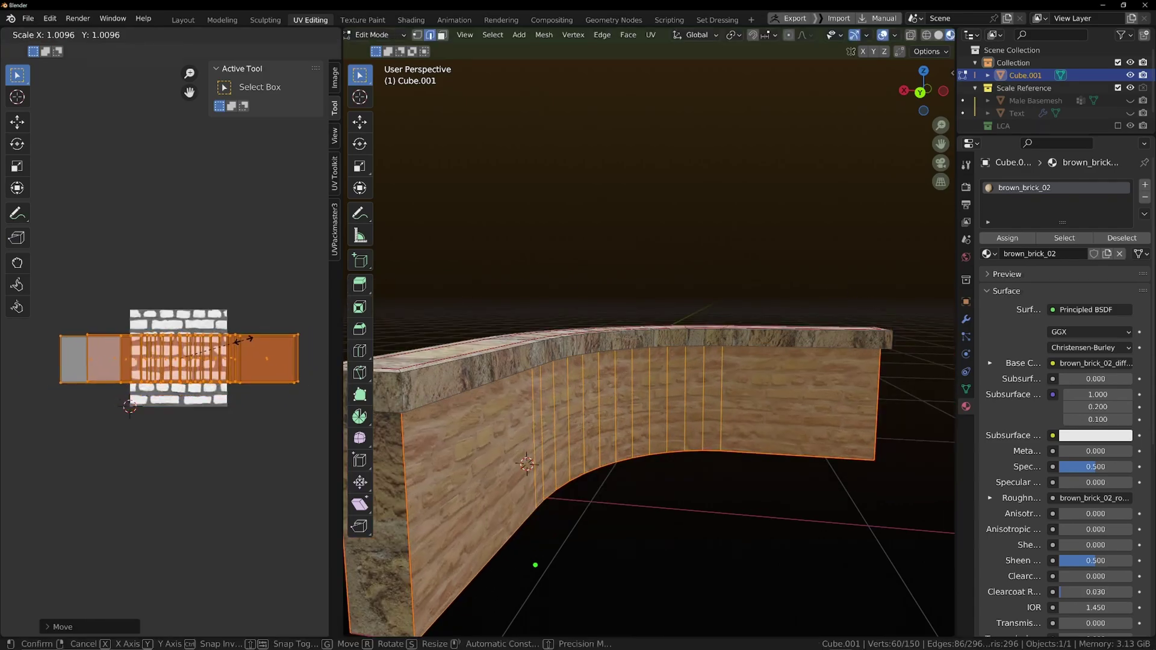
click(233, 343)
Select the flat end faces at both ends of the wall and enlarge their UVs to match the wall's brick size.
scroll(521, 441, down, 3)
shift+middle_drag(519, 440, 529, 440)
scroll(529, 440, up, 3)
click(529, 440)
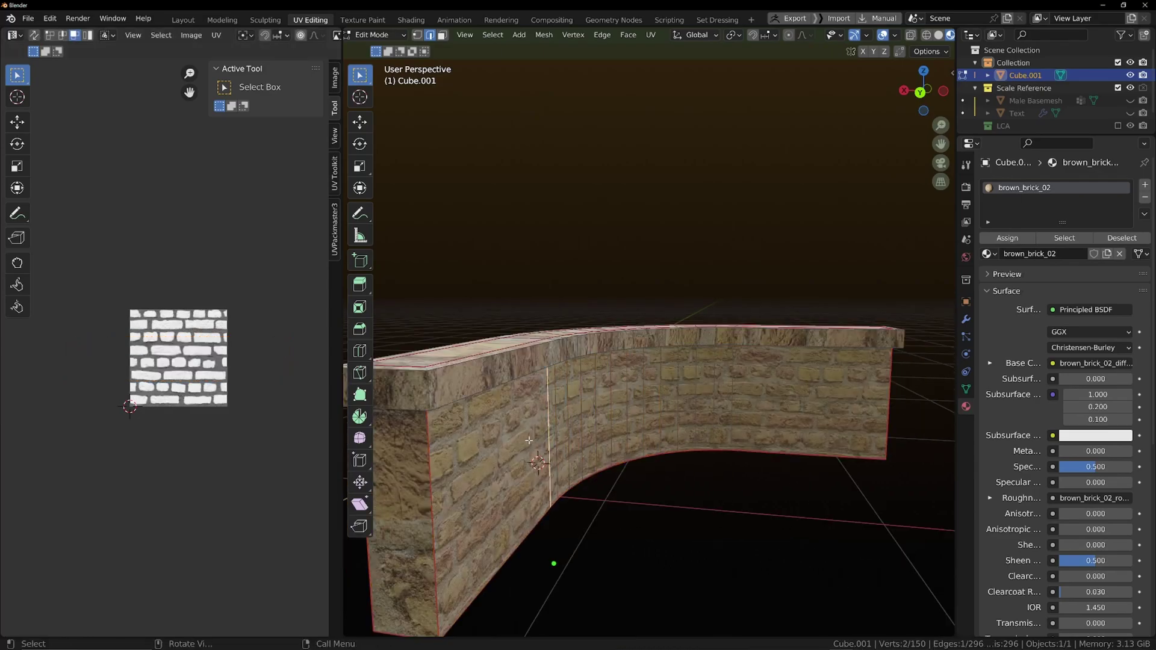
key(3)
click(438, 479)
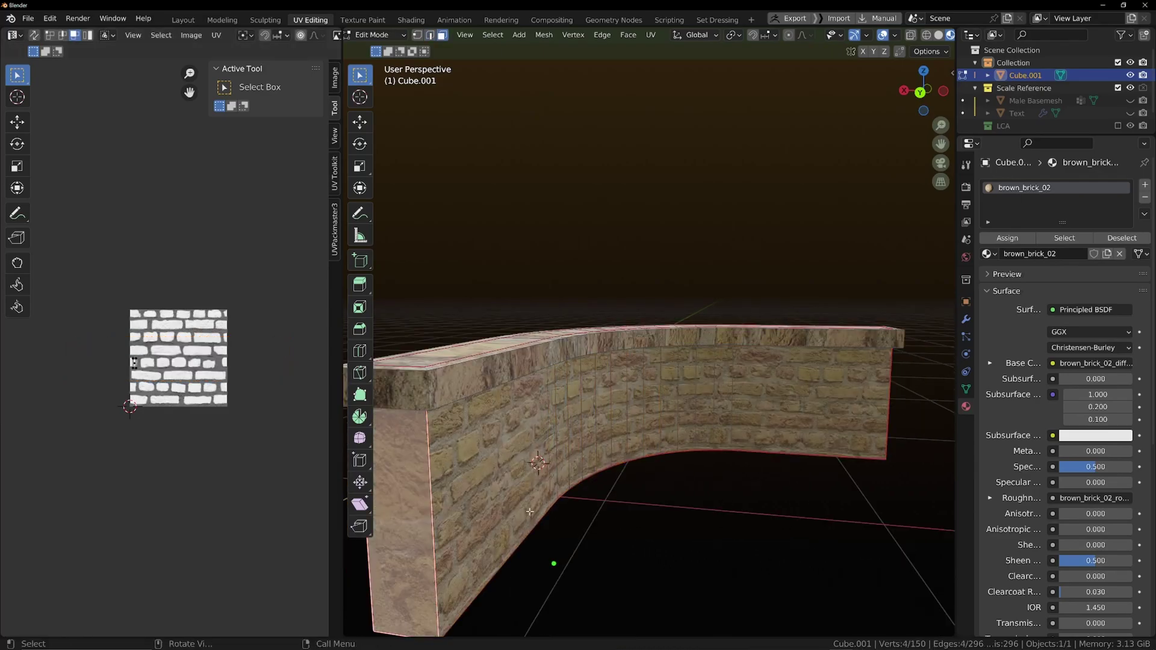
middle_drag(438, 480, 630, 475)
shift+click(744, 440)
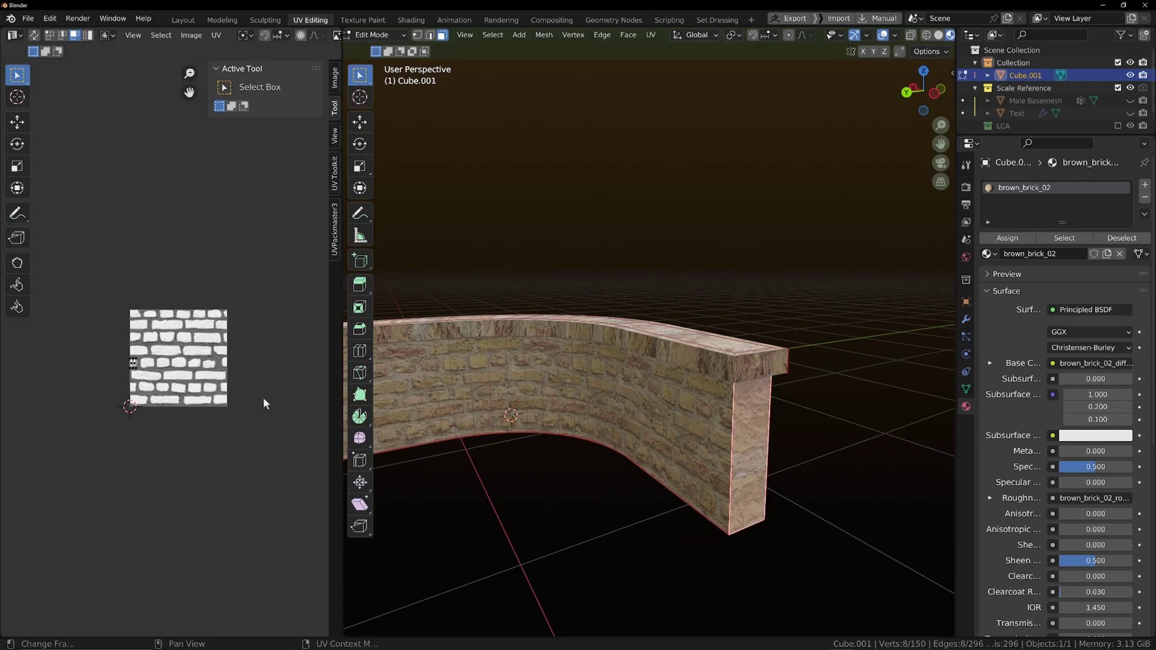
scroll(262, 396, up, 2)
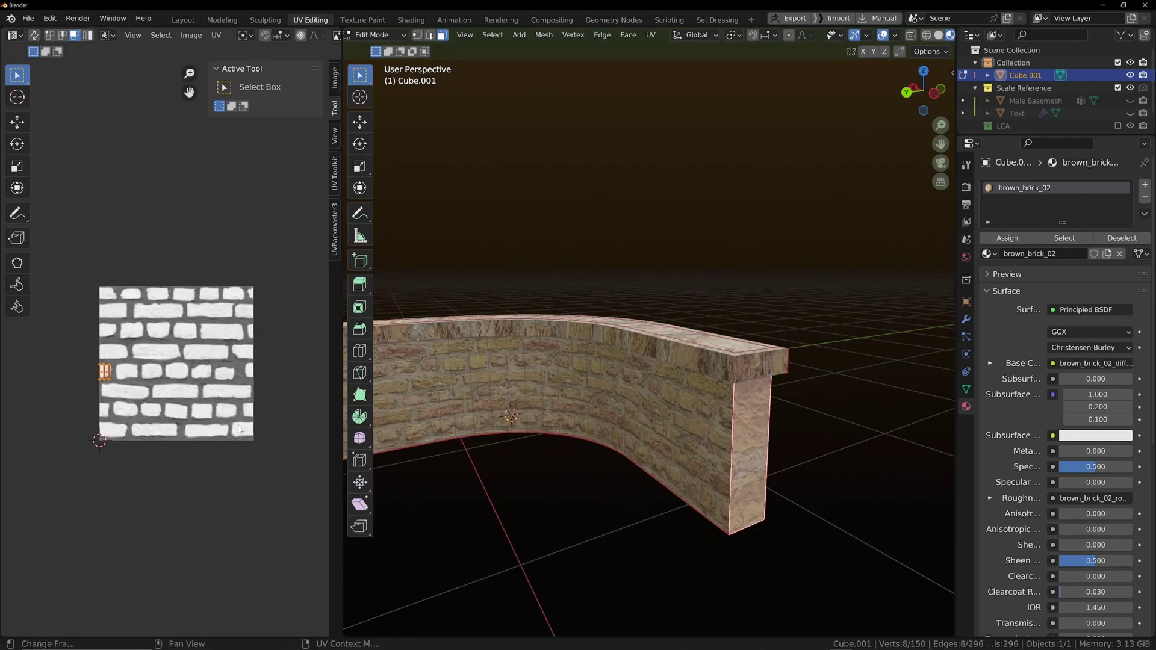
key(s)
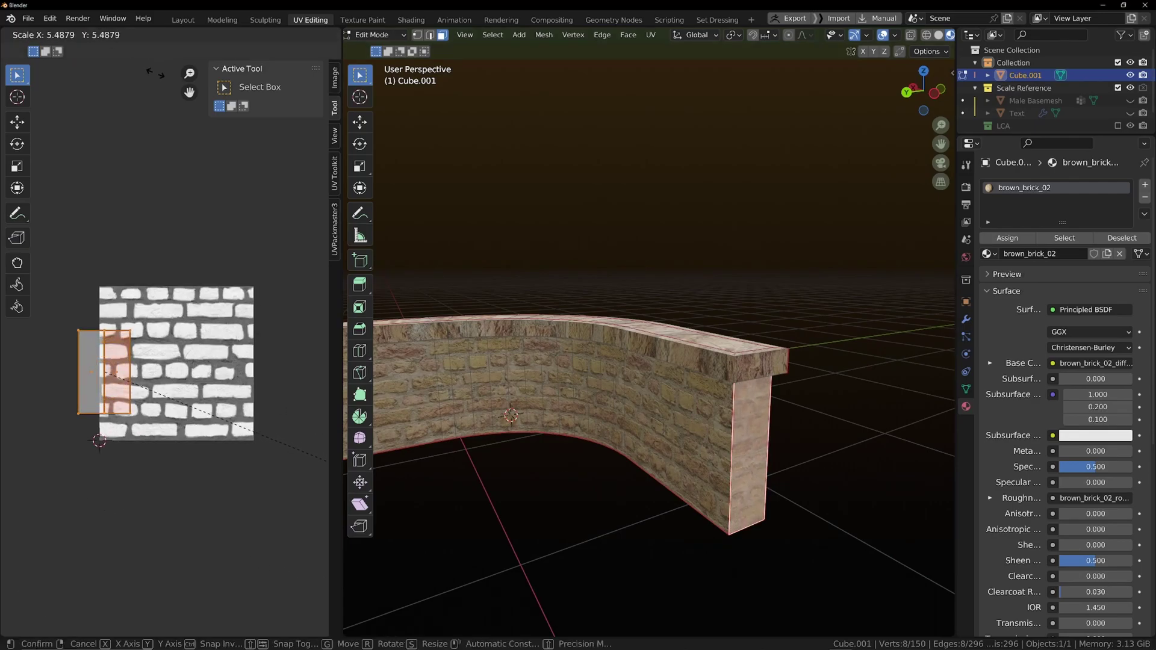
click(253, 134)
Examine the brick texture on the wall's ends, around its curve and beneath the overhanging cap.
scroll(721, 439, up, 8)
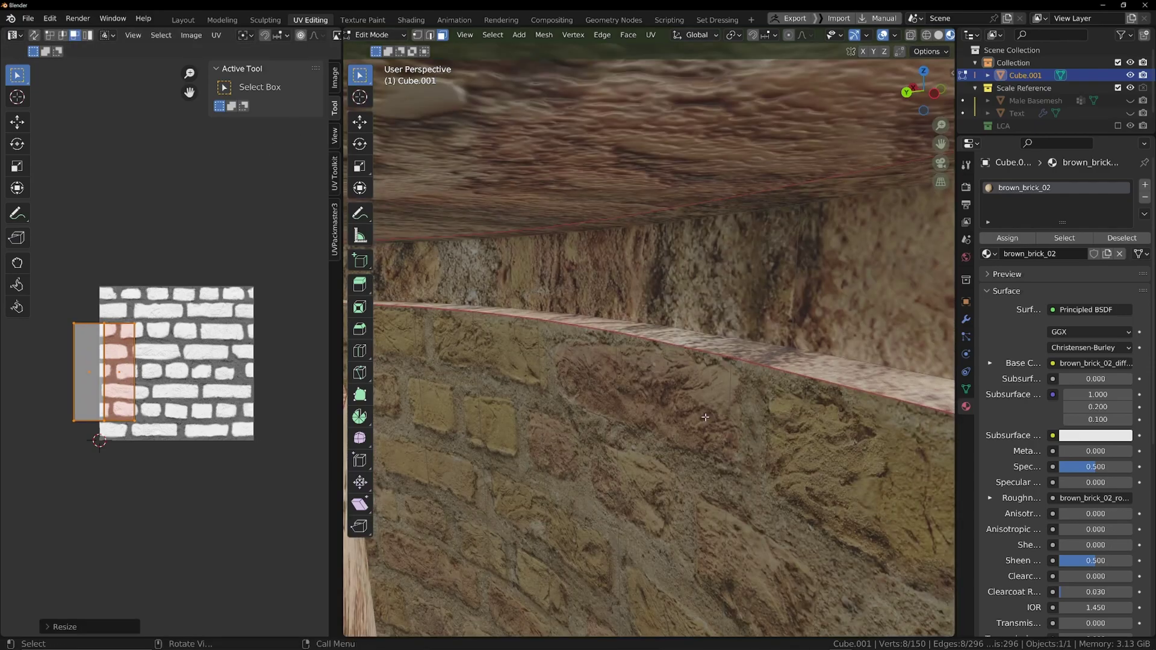
scroll(705, 416, down, 6)
middle_drag(705, 417, 639, 402)
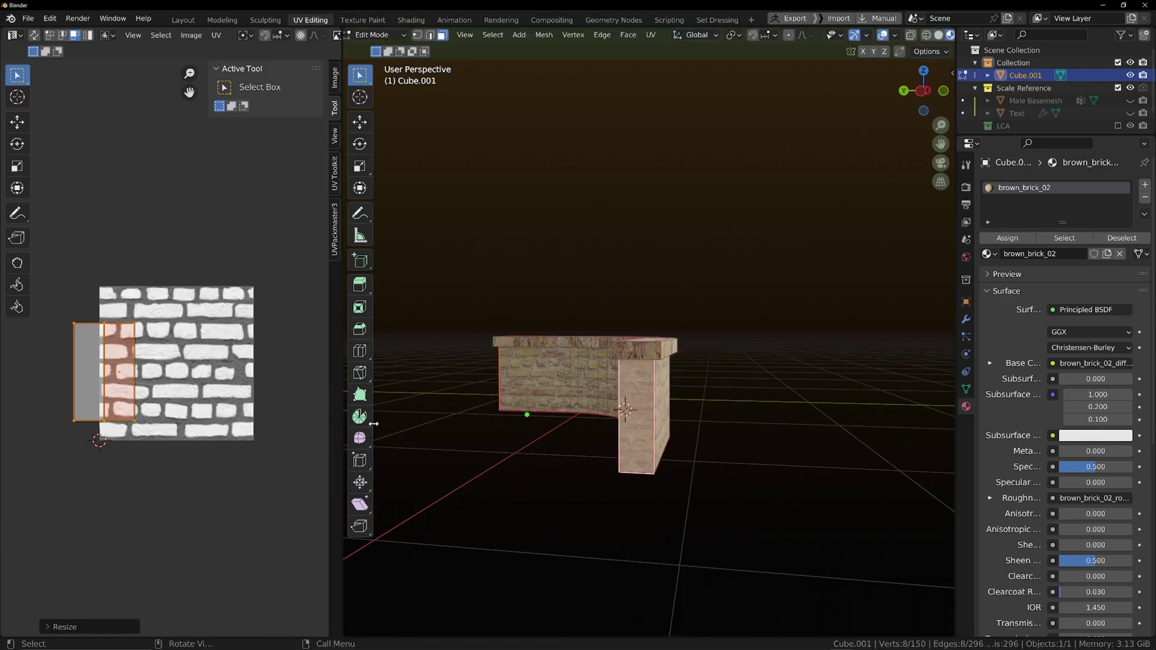
scroll(115, 318, up, 1)
scroll(660, 435, up, 7)
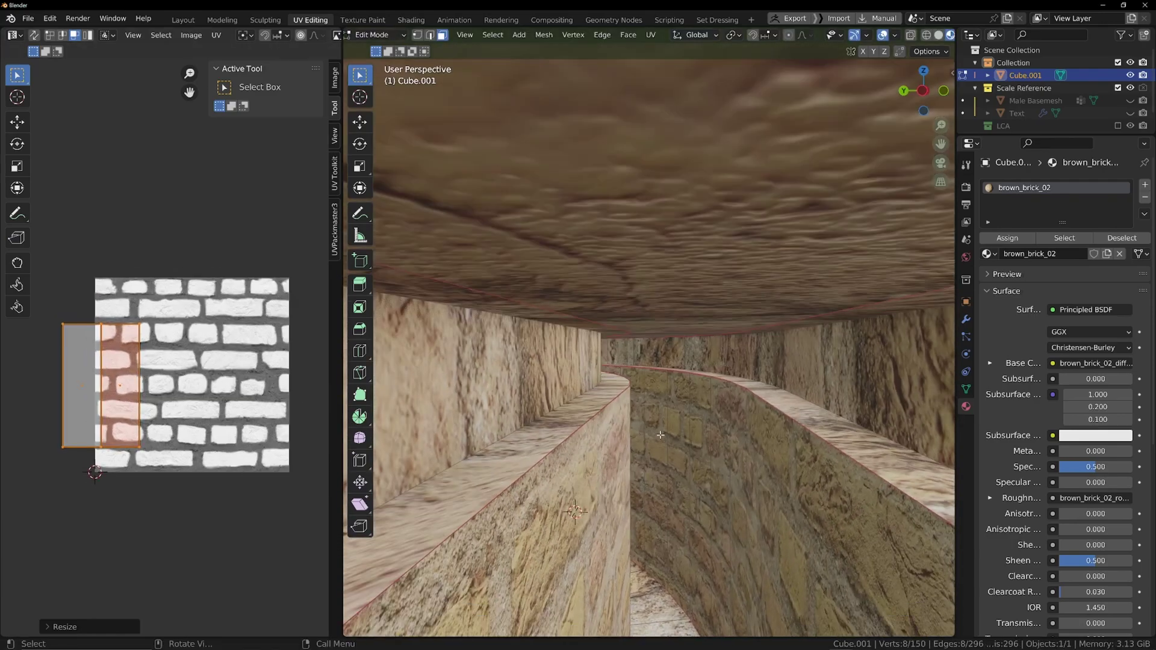
Reposition the wall end faces' UVs over the brick texture and scale them to about 0.83.
scroll(661, 435, down, 6)
middle_drag(661, 435, 740, 365)
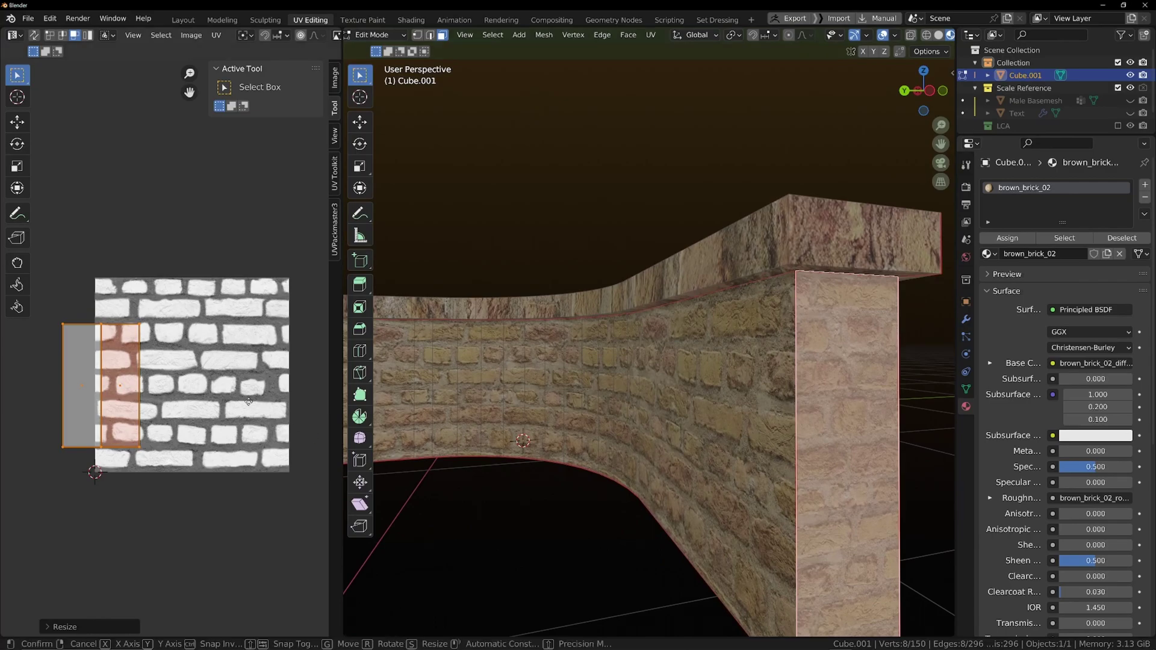
key(g)
click(259, 408)
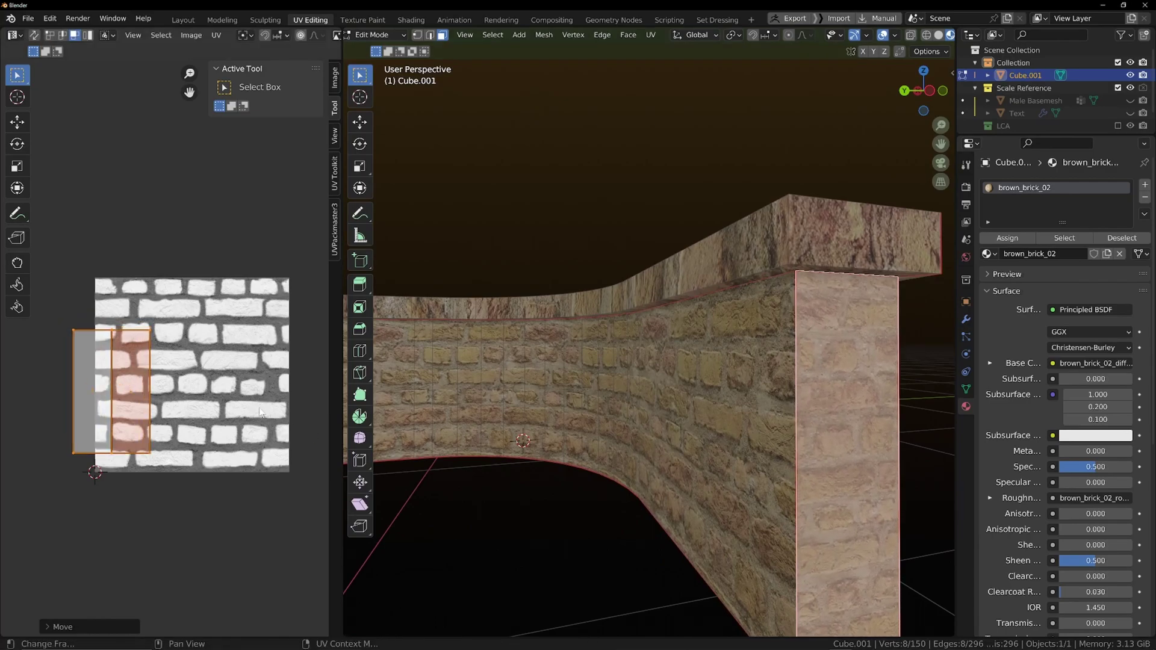
key(s)
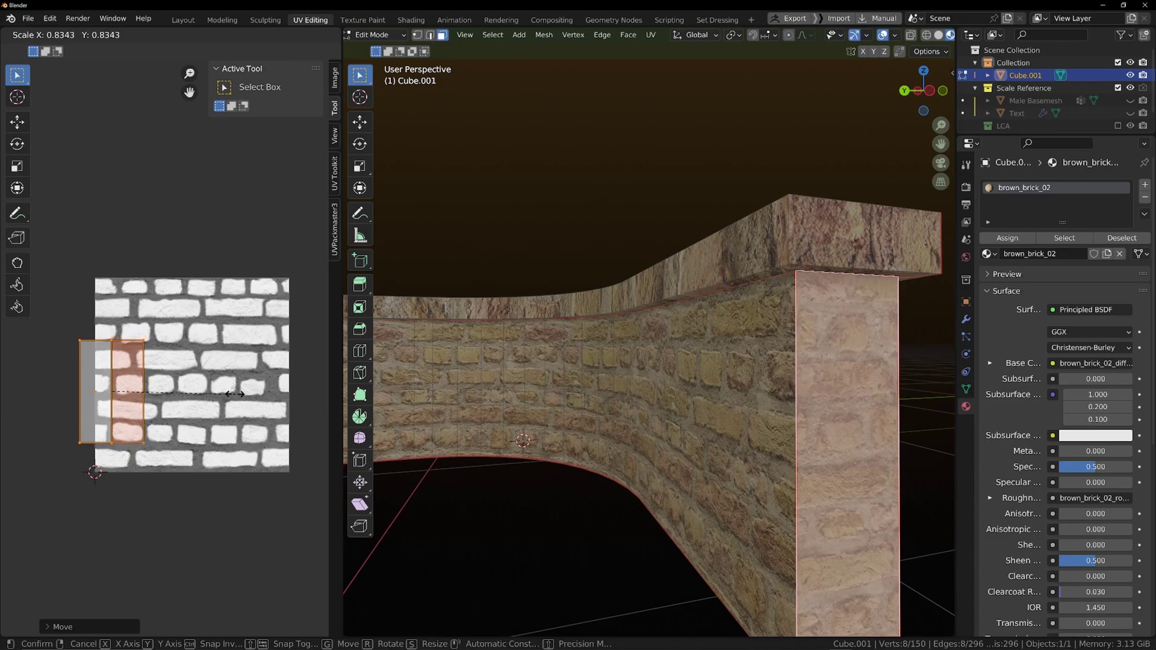
click(232, 401)
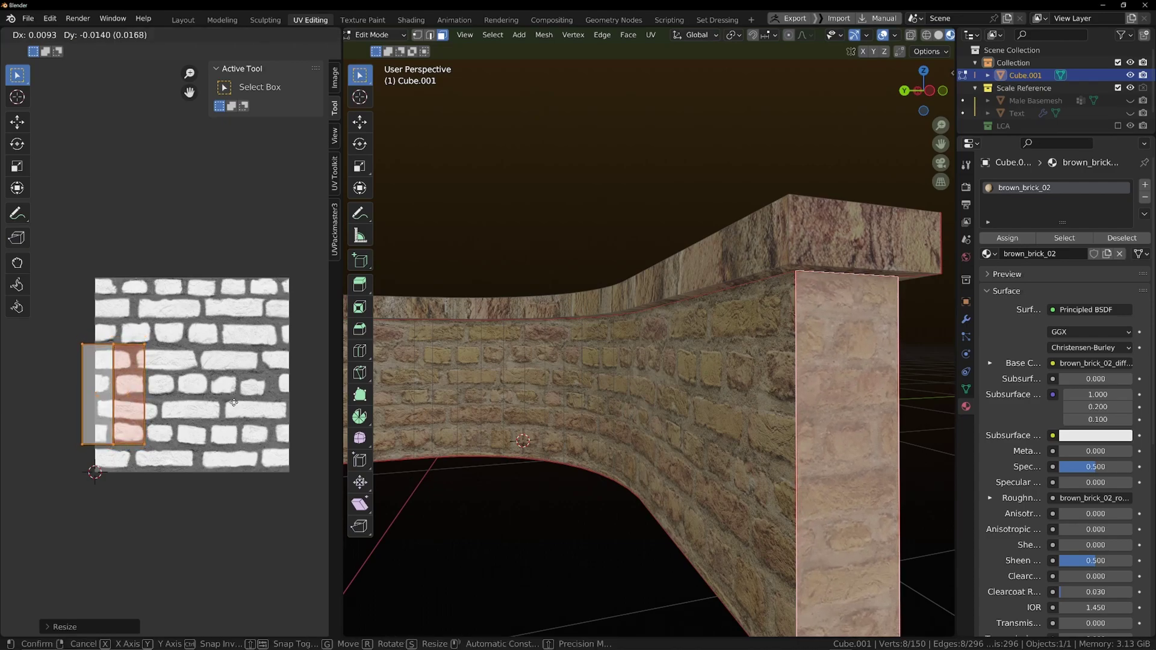
key(g)
click(233, 403)
scroll(233, 403, down, 1)
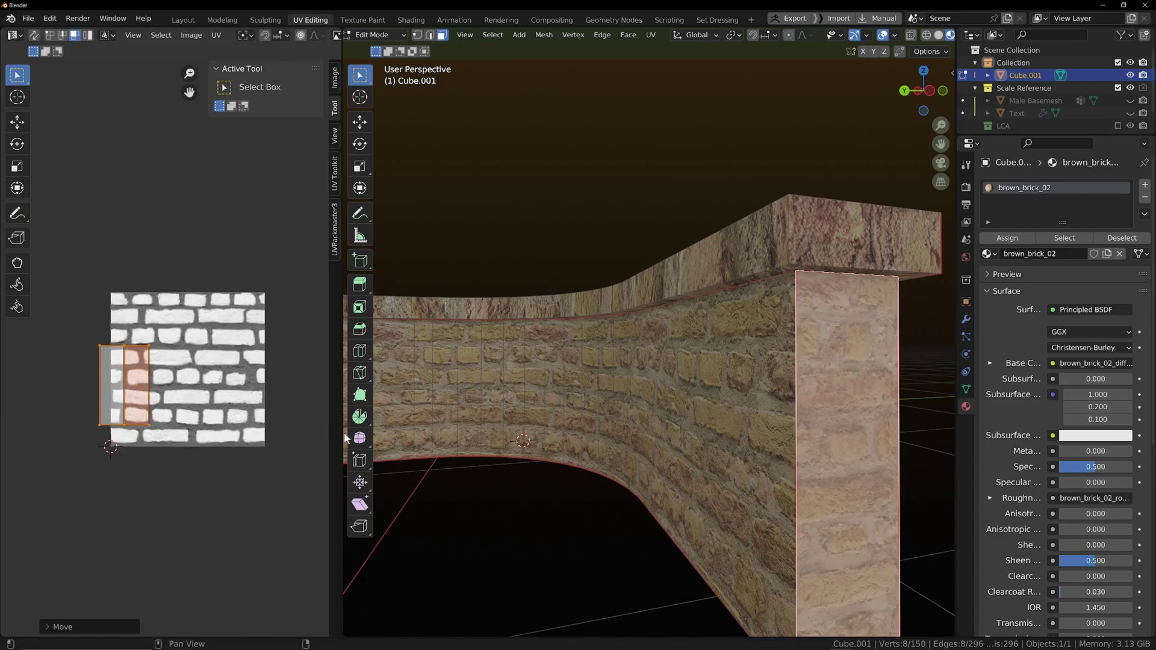
Select the face loop around the cap's vertical sides, rotate its UV strip 90° and enlarge it so bricks run along the cap.
scroll(723, 446, down, 5)
middle_drag(722, 446, 559, 433)
scroll(559, 433, up, 2)
click(540, 380)
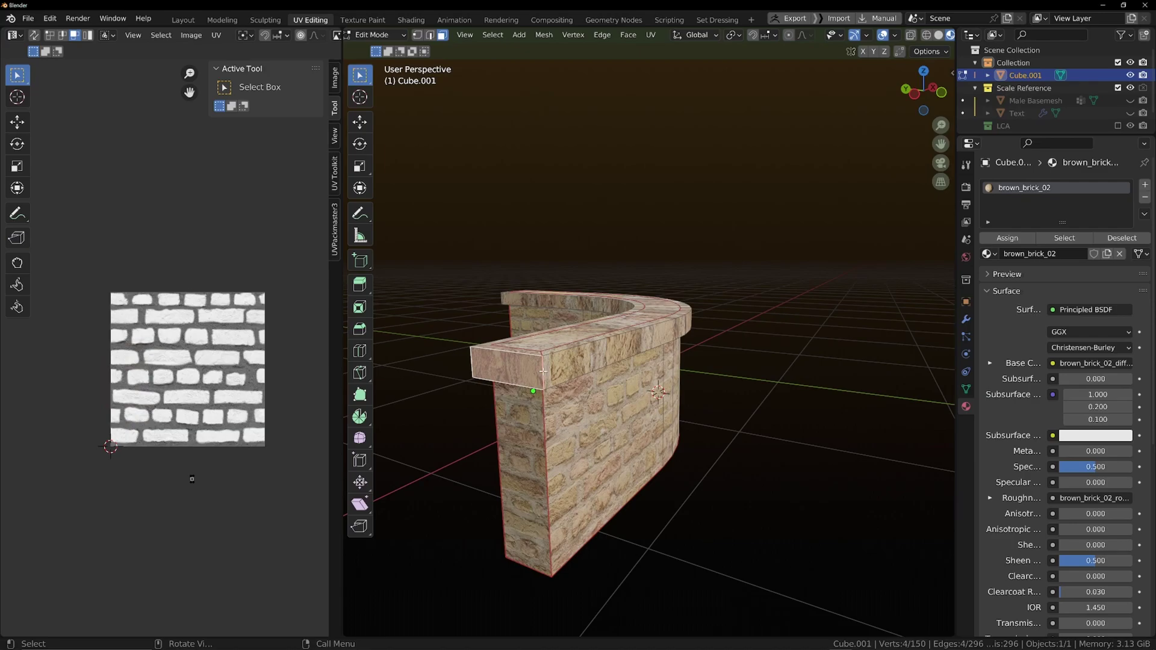
click(541, 372)
alt+click(538, 374)
middle_drag(538, 374, 524, 395)
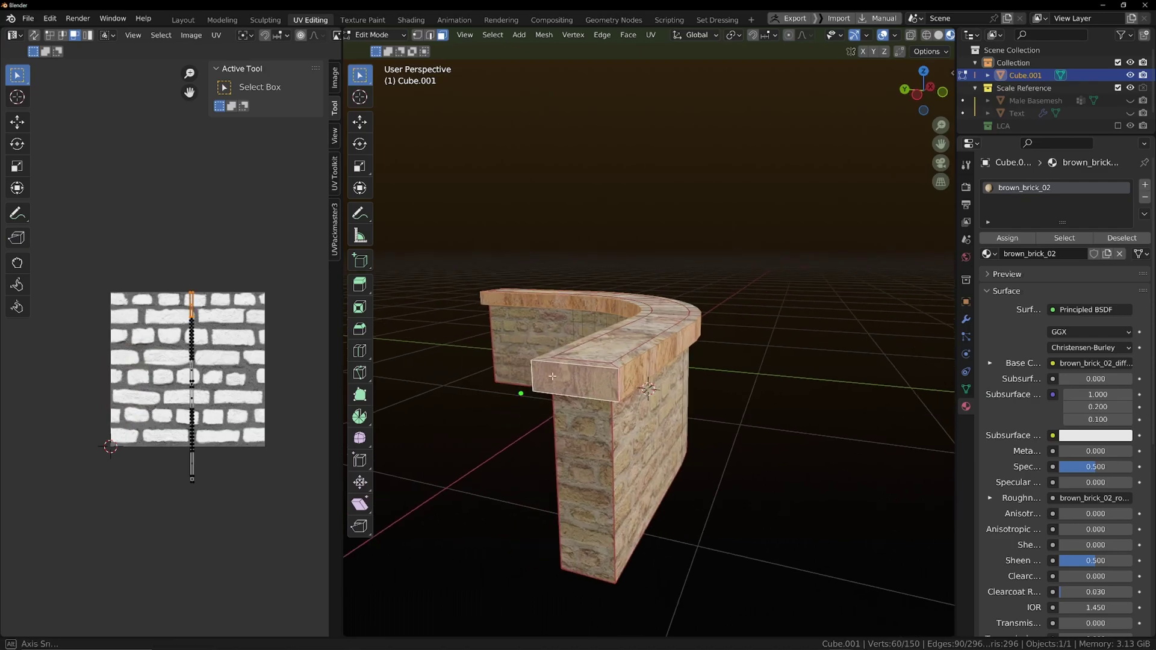
scroll(524, 395, down, 3)
drag(161, 293, 243, 463)
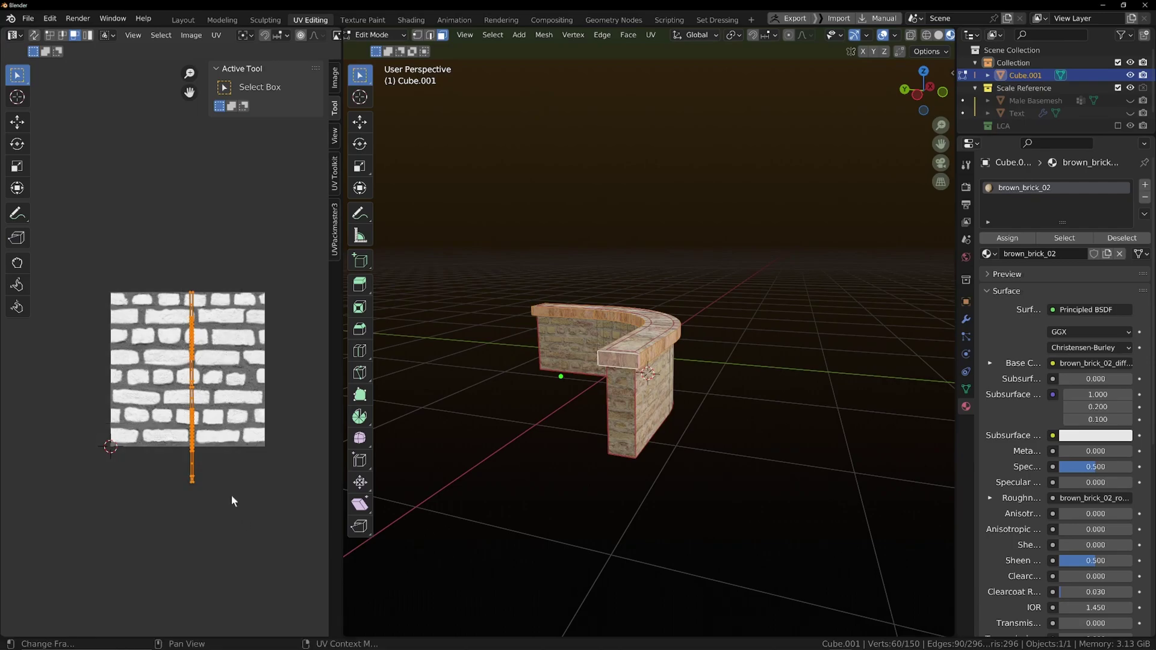
text(r90)
key(Return)
key(s)
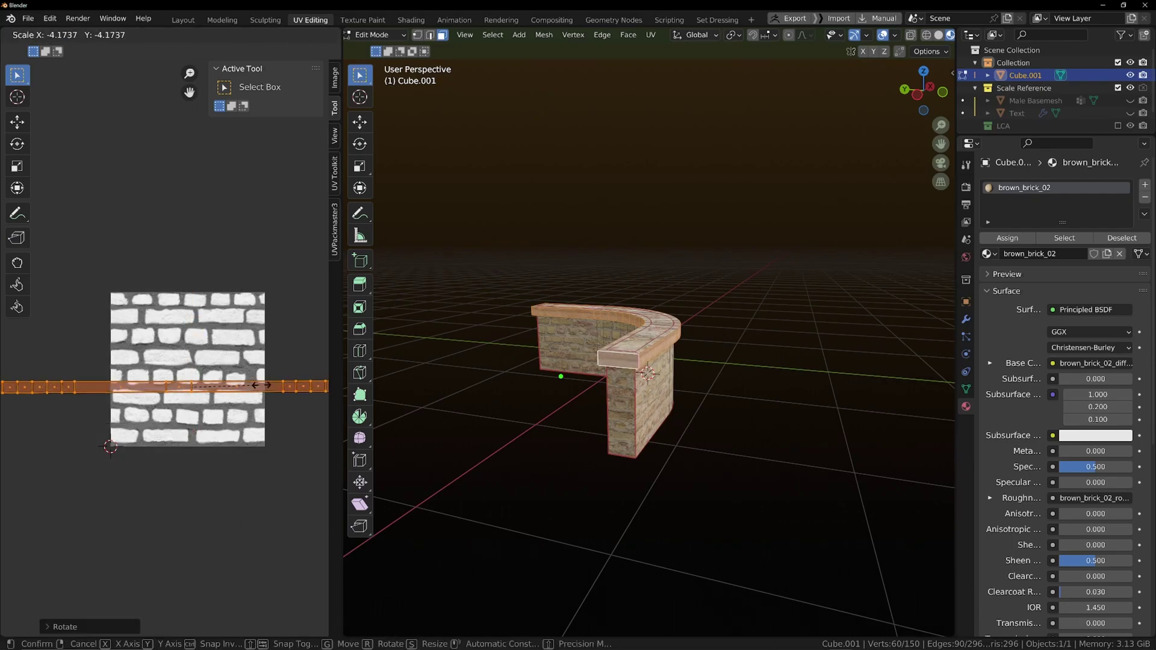
click(288, 381)
scroll(693, 376, up, 3)
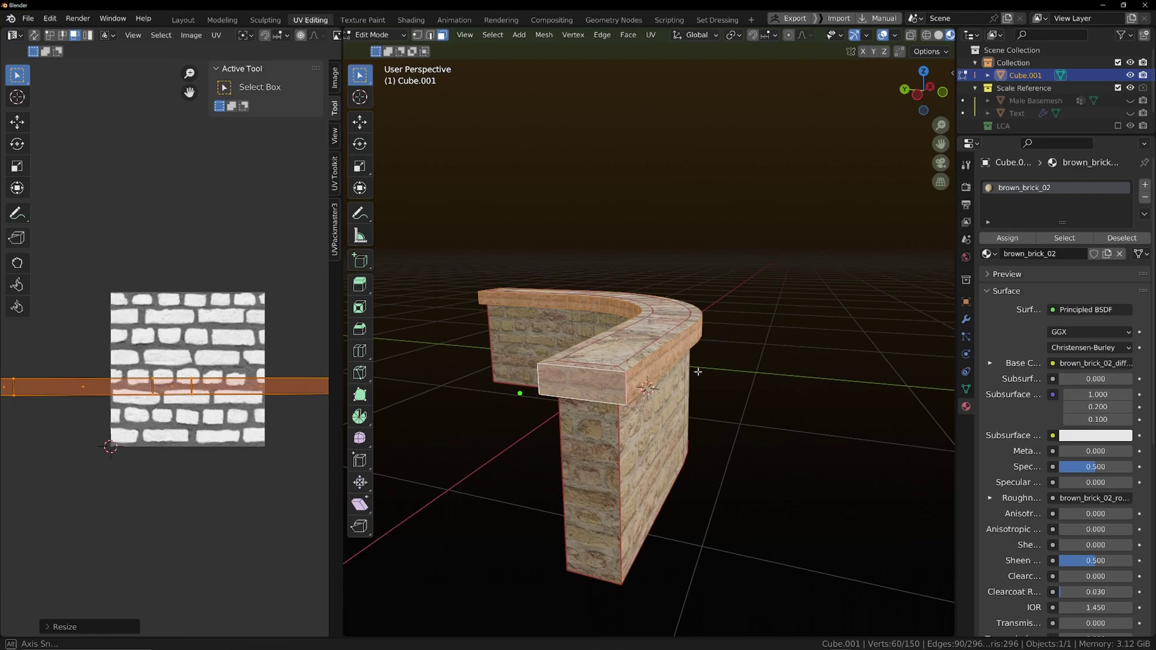
Select the cap's central top faces up to their seams, rotate their UV strip 90° and enlarge it over the brick texture.
scroll(693, 375, up, 5)
middle_drag(693, 375, 658, 429)
scroll(684, 403, down, 7)
click(640, 411)
key(ctrl+l)
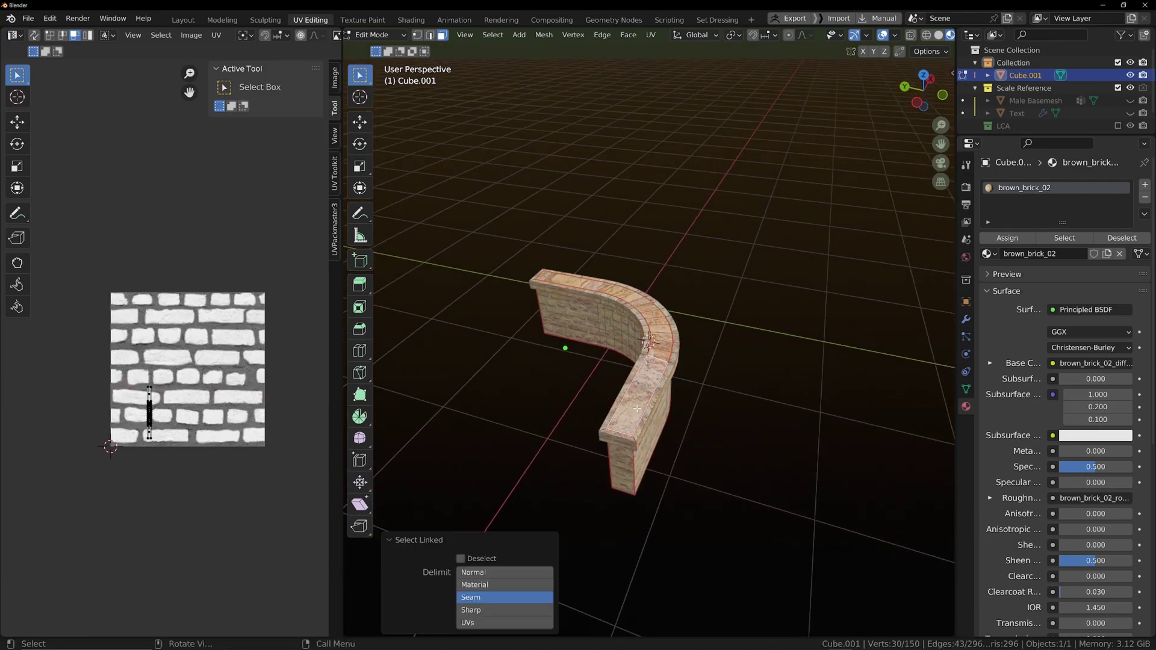
scroll(644, 408, up, 6)
scroll(651, 406, down, 3)
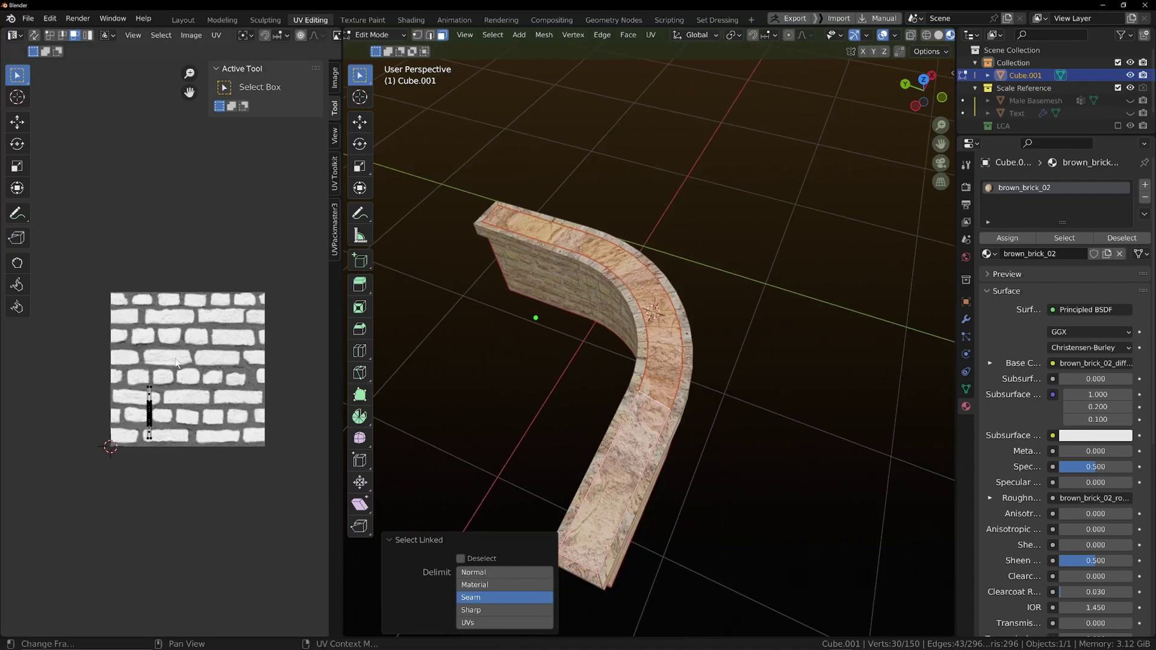
text(ar)
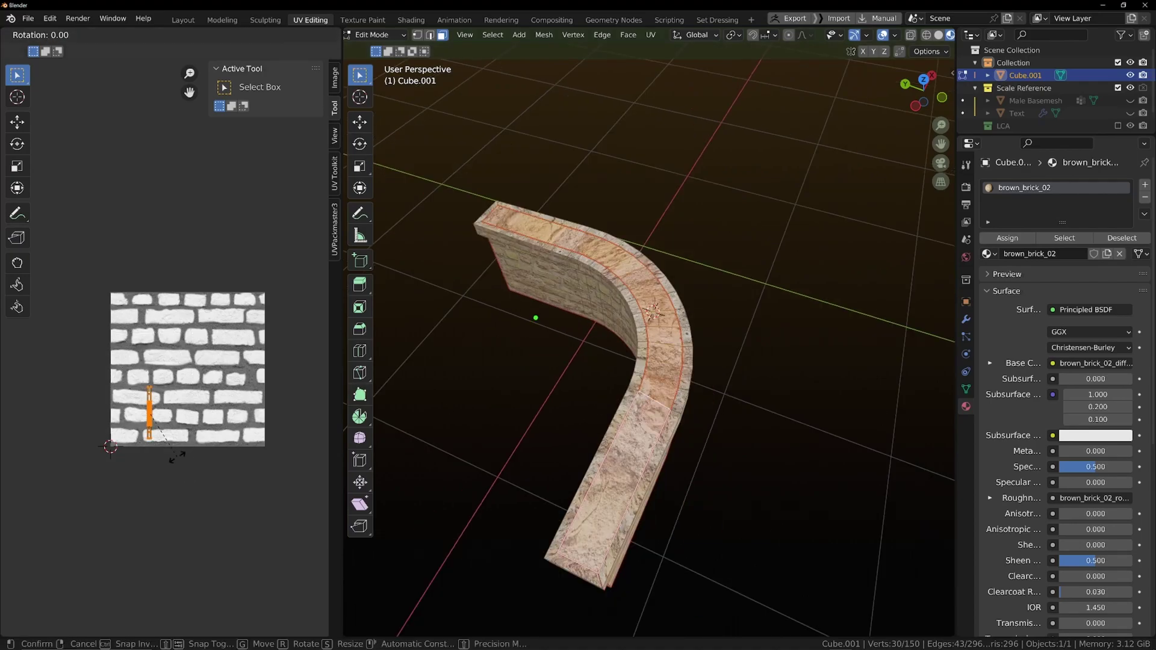
text(90)
key(Return)
key(s)
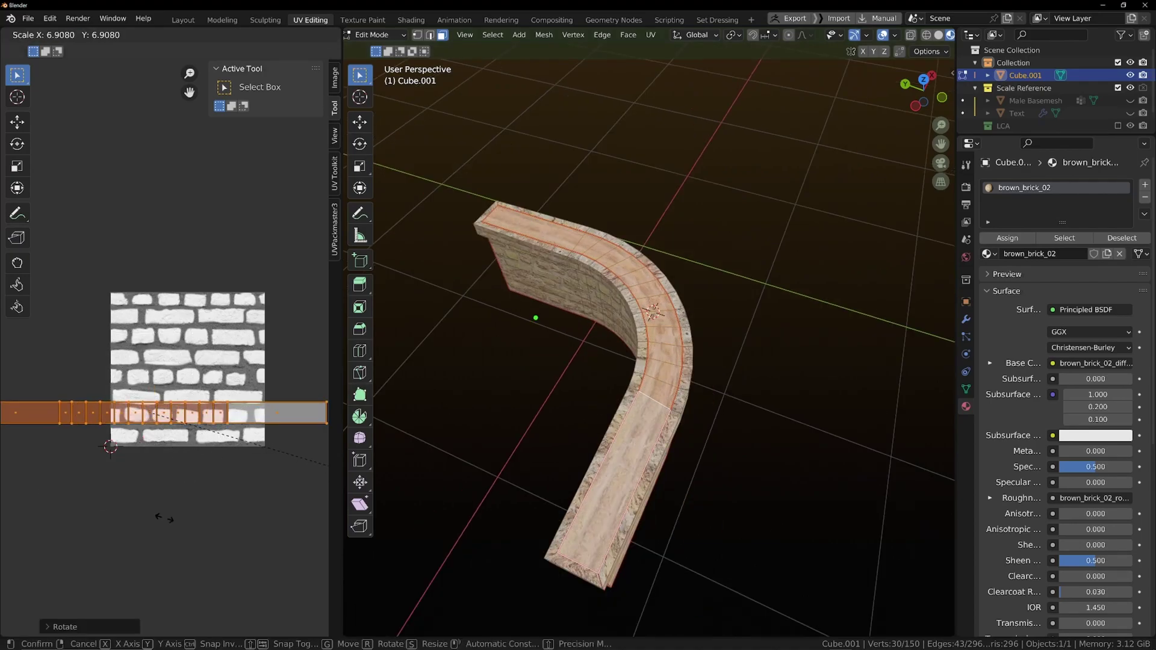
click(302, 572)
Rotate the cap's top UV strip another 90° so the bricks lie across the cap, and enlarge it slightly.
text(r90)
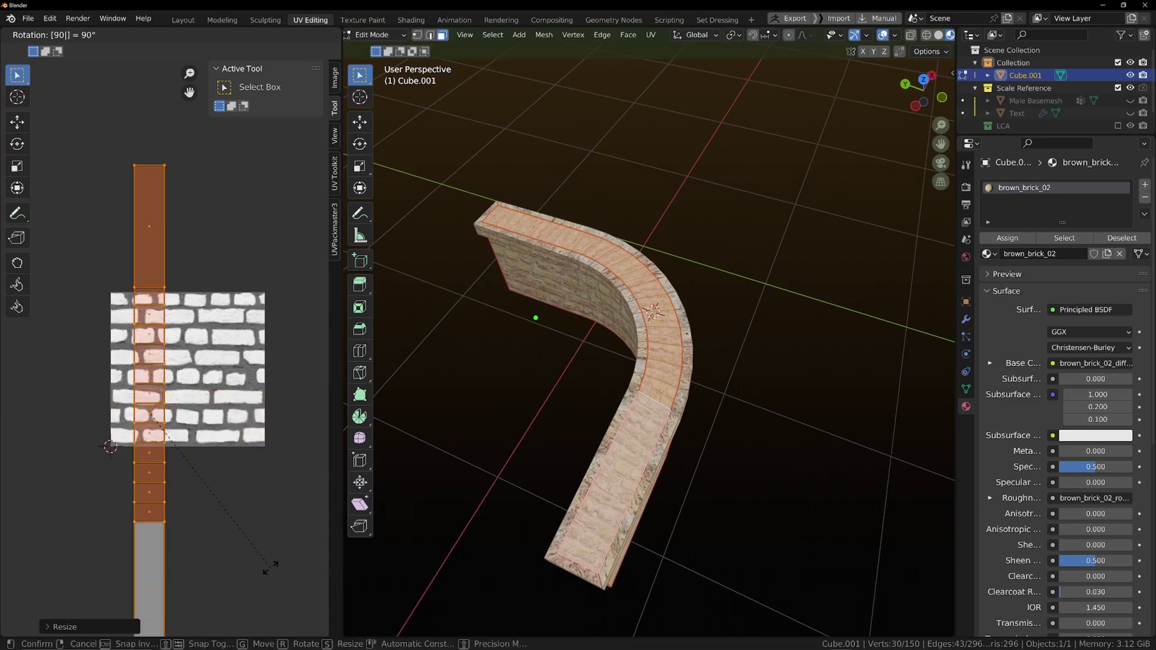
key(Return)
scroll(427, 573, up, 3)
middle_drag(201, 548, 189, 544)
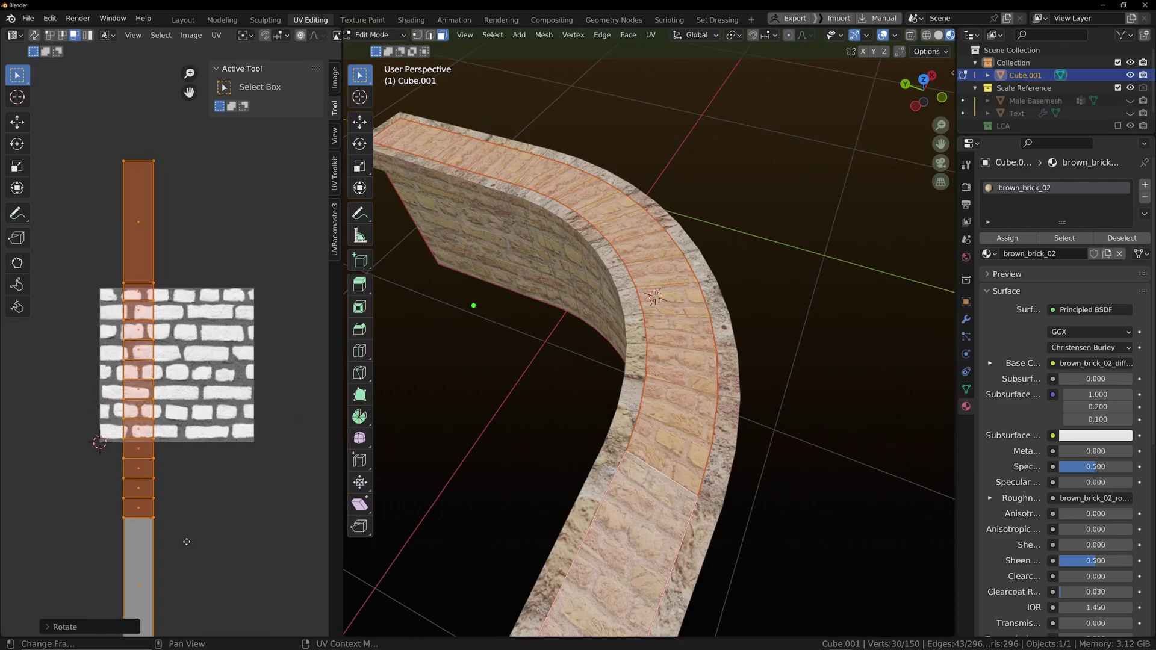
key(s)
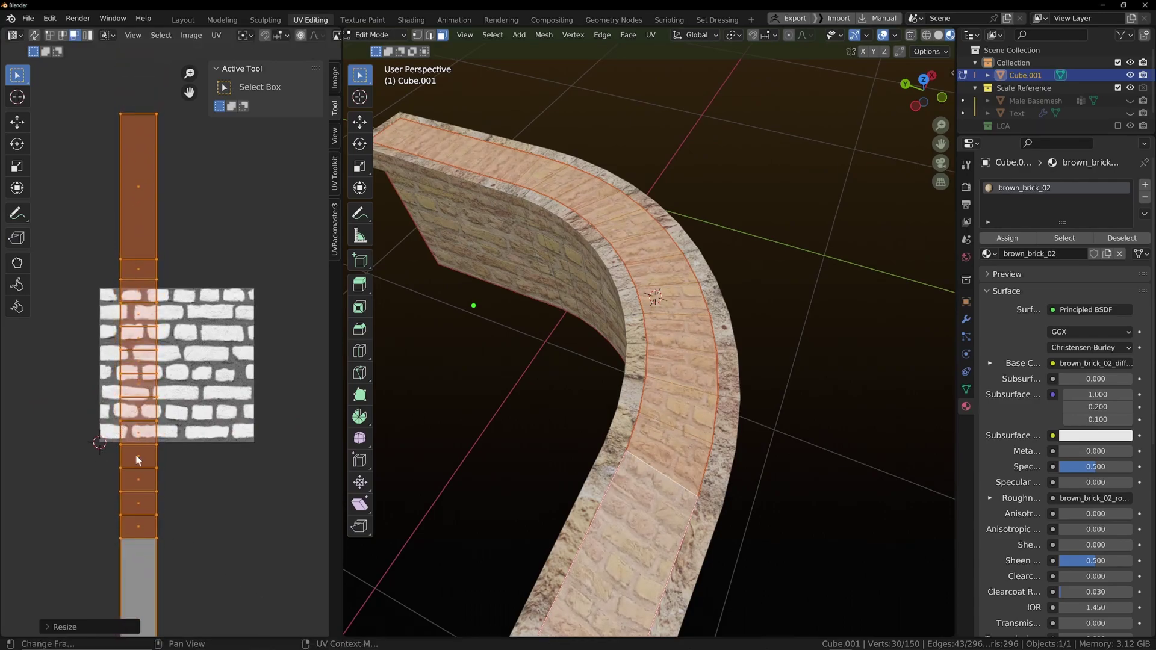
Select the narrow face loop bordering the cap's top, turn its UV strip horizontal and enlarge it.
middle_drag(650, 554, 671, 516)
scroll(671, 517, down, 2)
scroll(671, 517, up, 3)
scroll(671, 517, down, 3)
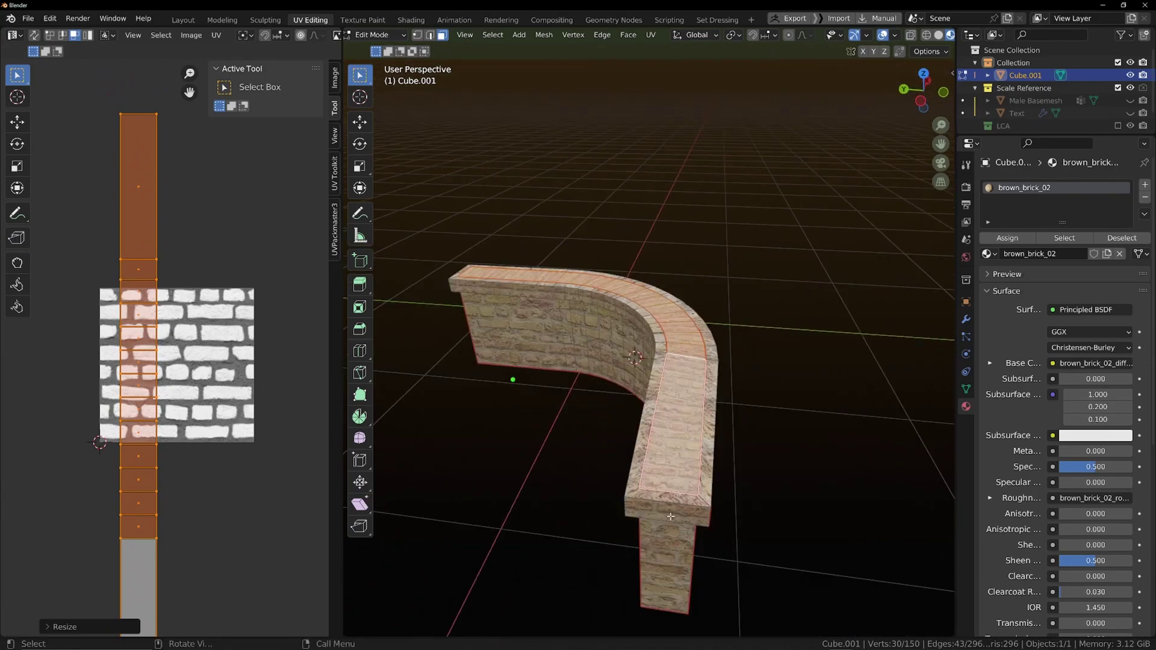
alt+click(631, 489)
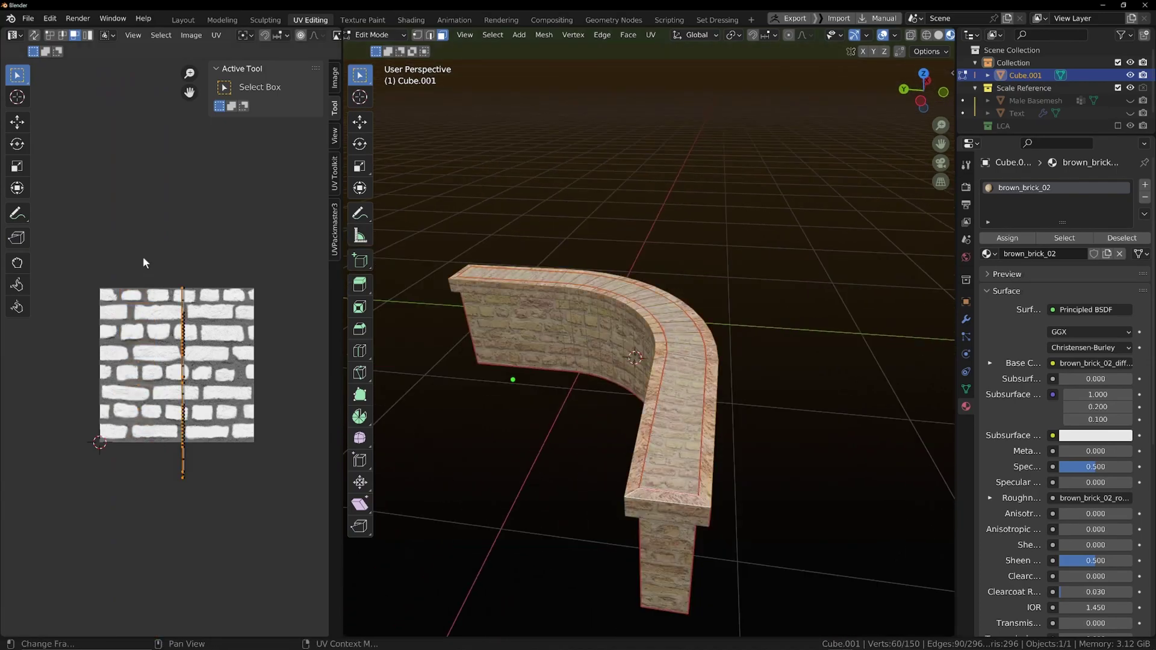
drag(125, 207, 276, 508)
key(s)
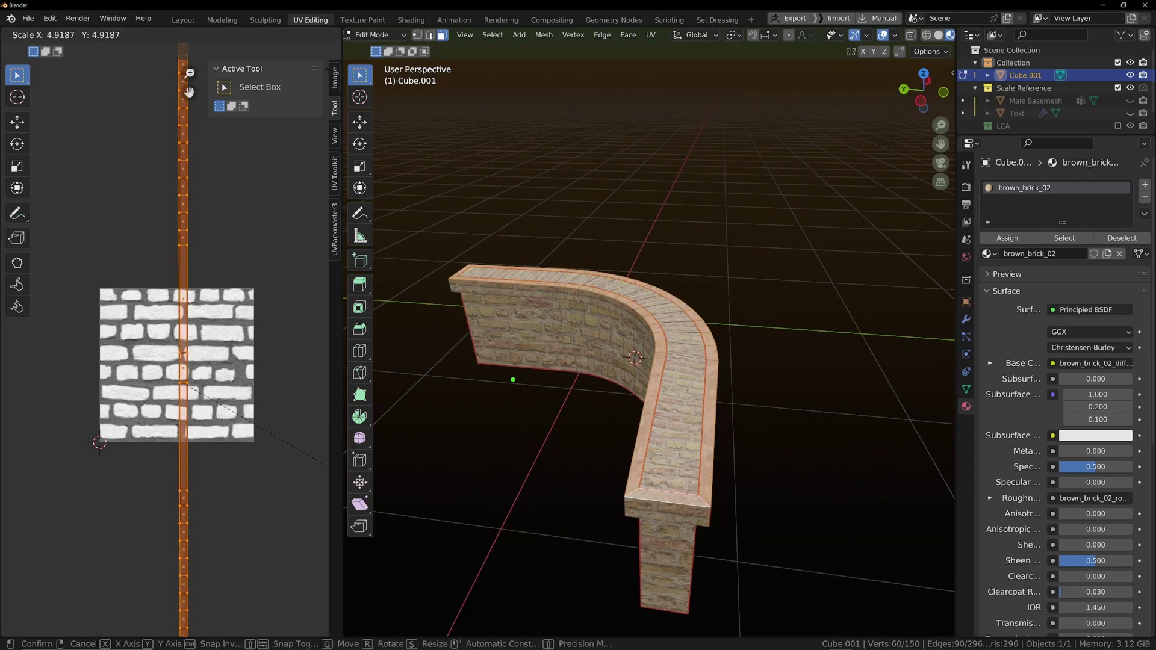
key(Escape)
scroll(140, 508, up, 2)
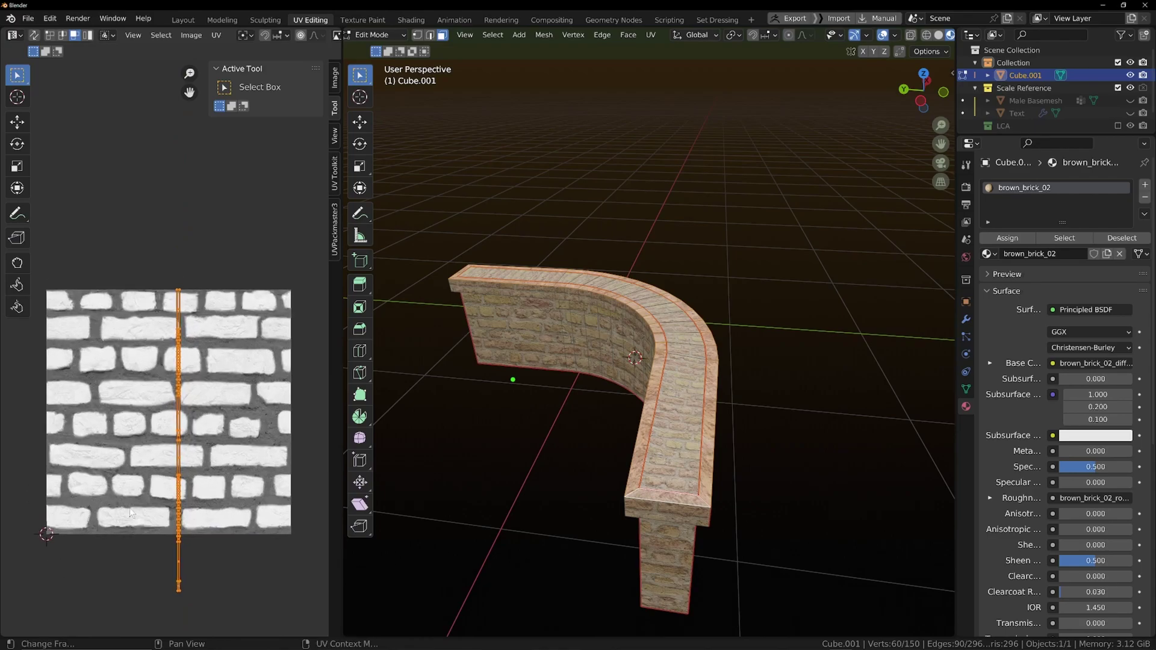
key(r)
click(176, 503)
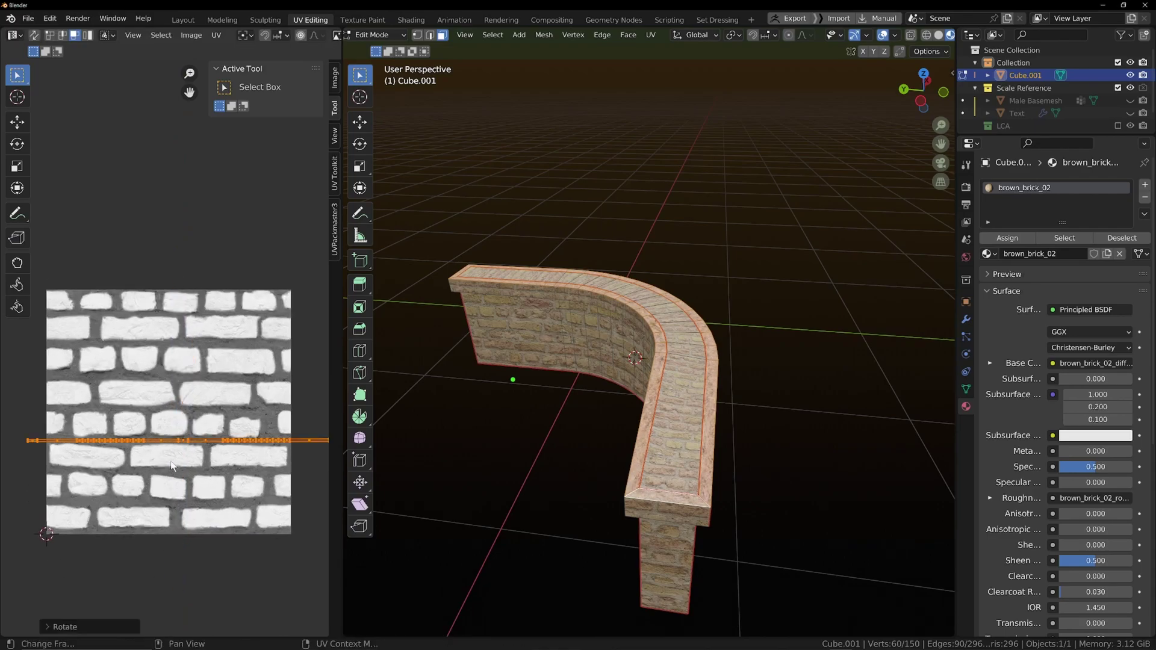
key(s)
click(201, 471)
Select the full strip of central faces on the cap's top and extrude it along its normals by 0.134 m.
key(Tab)
middle_drag(570, 476, 499, 468)
key(Tab)
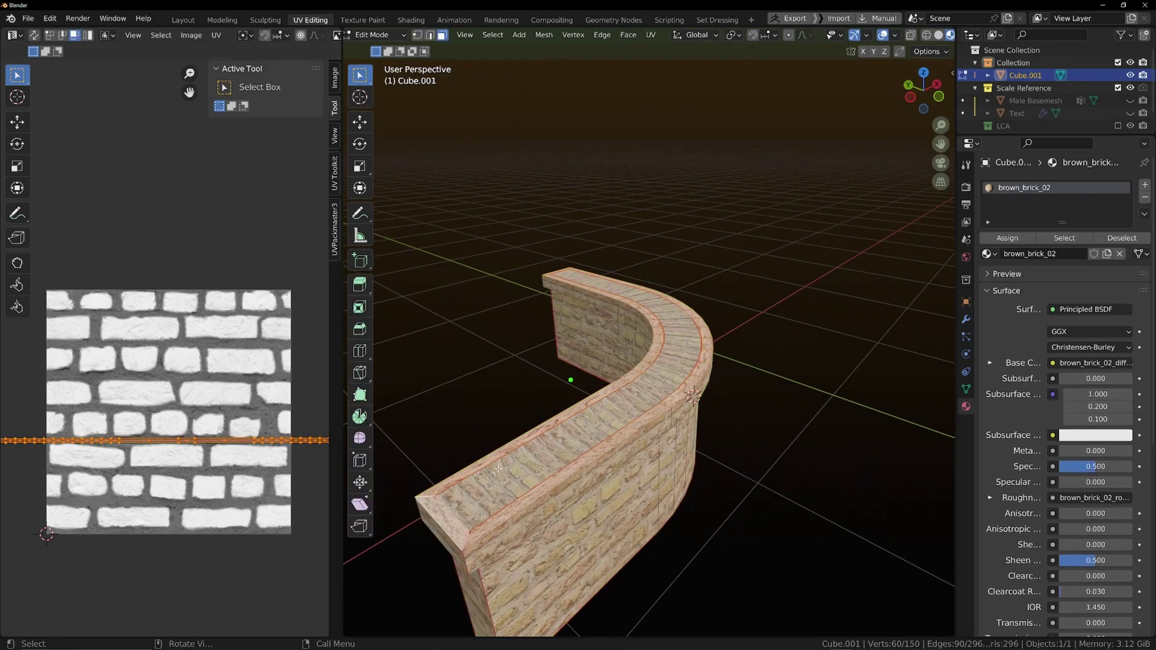
click(500, 480)
middle_drag(629, 366, 593, 388)
shift+middle_drag(843, 238, 591, 381)
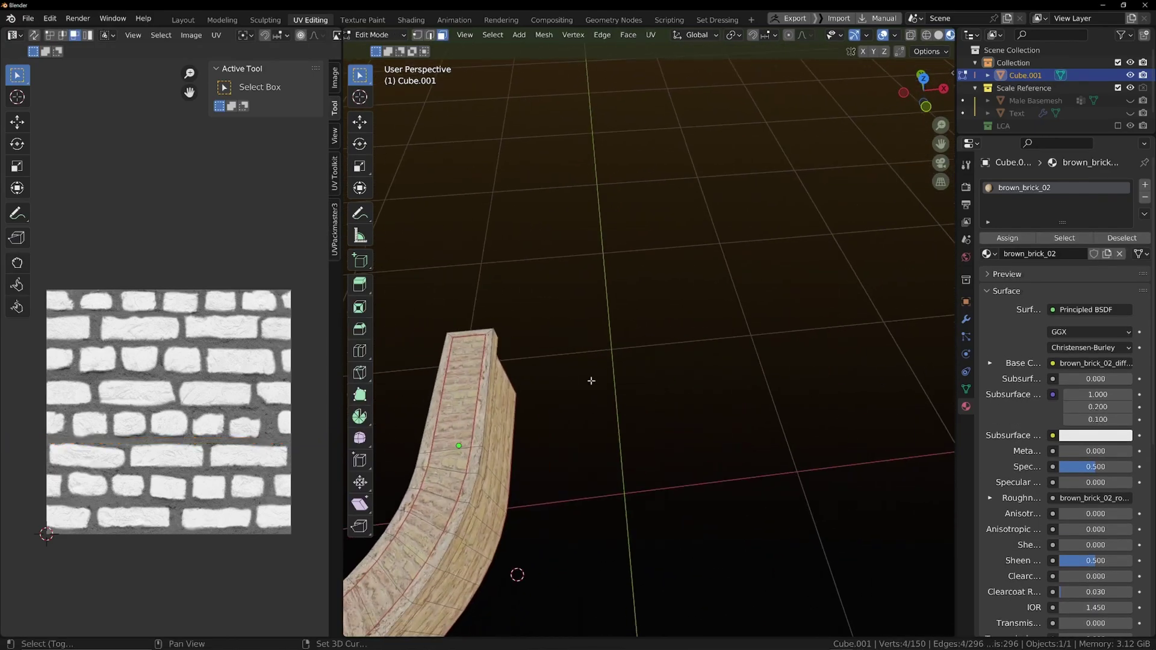
ctrl+click(476, 348)
scroll(531, 320, down, 5)
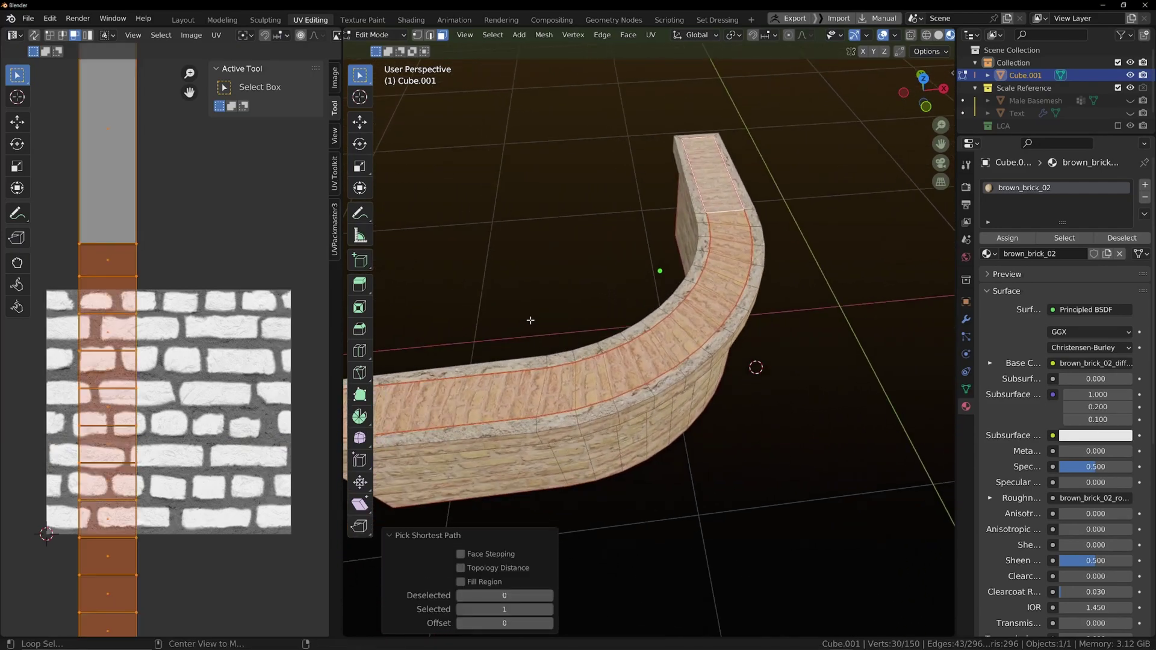
key(alt+e)
click(530, 322)
click(536, 304)
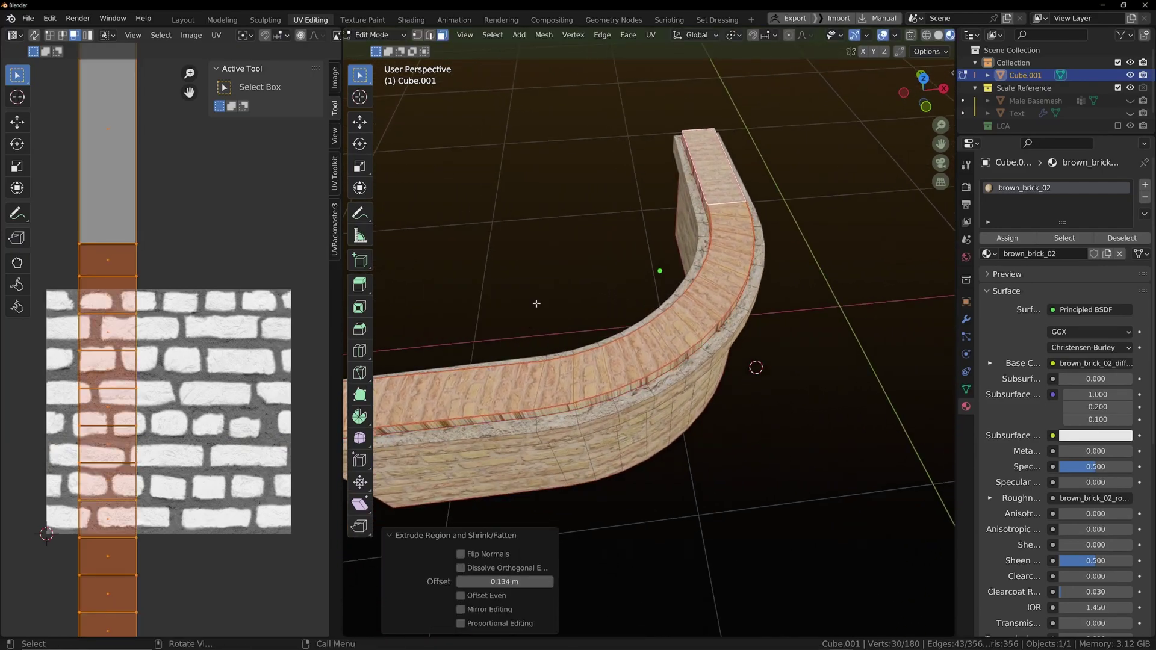
Mark the short vertical corner edge at the end of the raised top strip as a seam.
middle_drag(536, 304, 633, 392)
scroll(637, 396, down, 3)
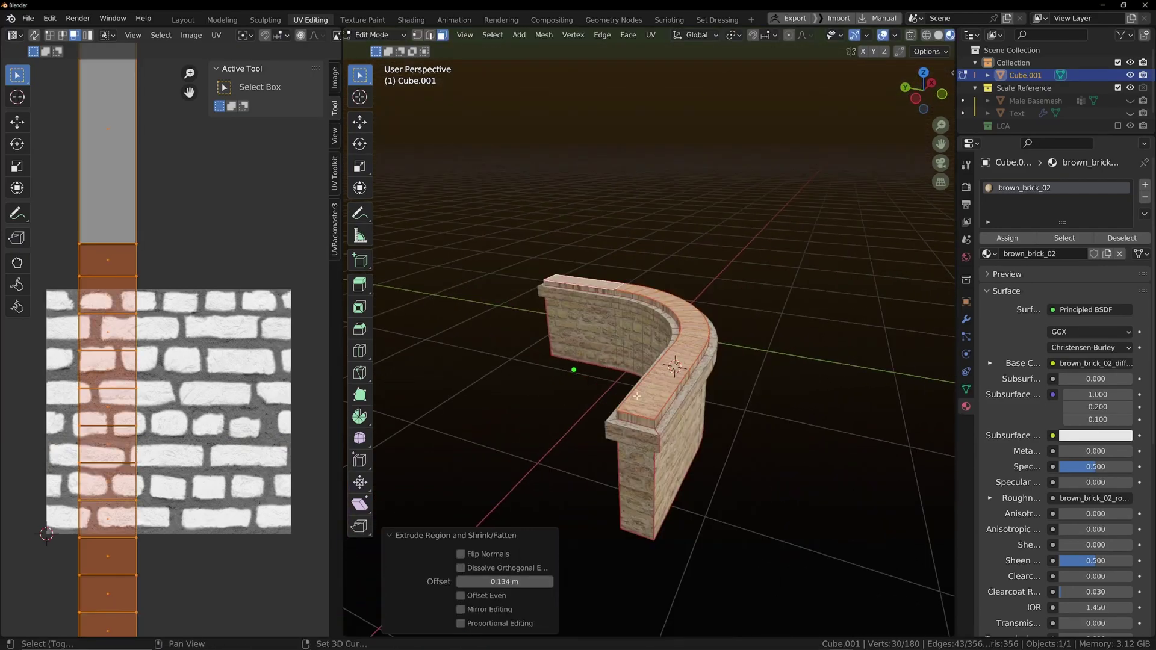
key(2)
click(657, 425)
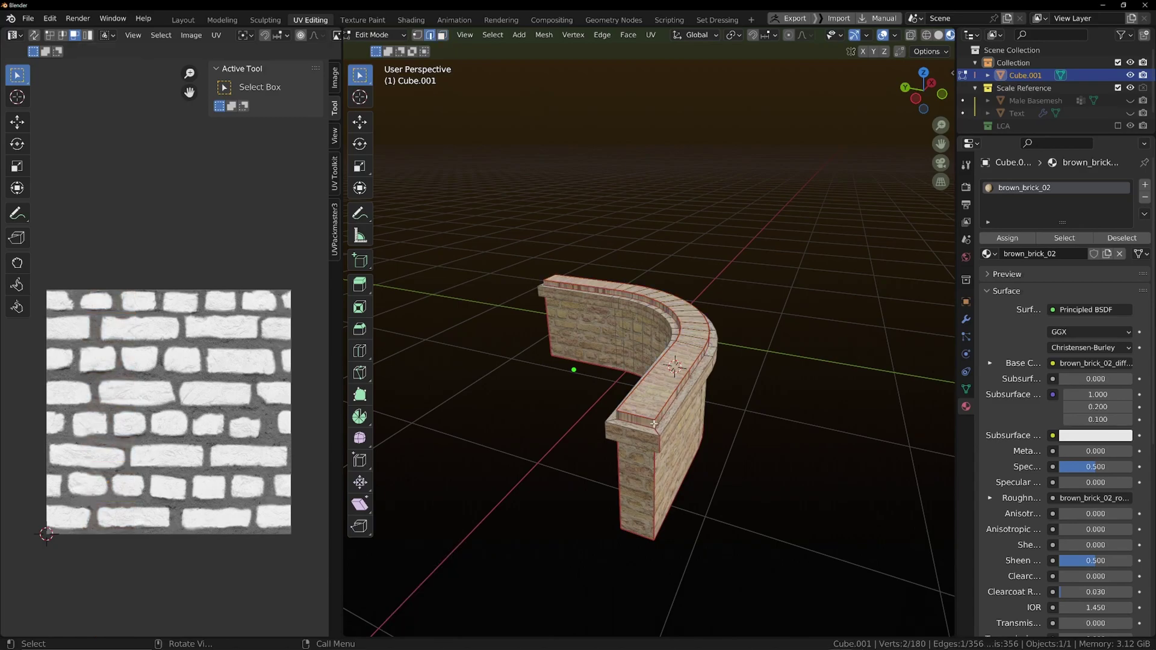
right_click(655, 427)
click(627, 496)
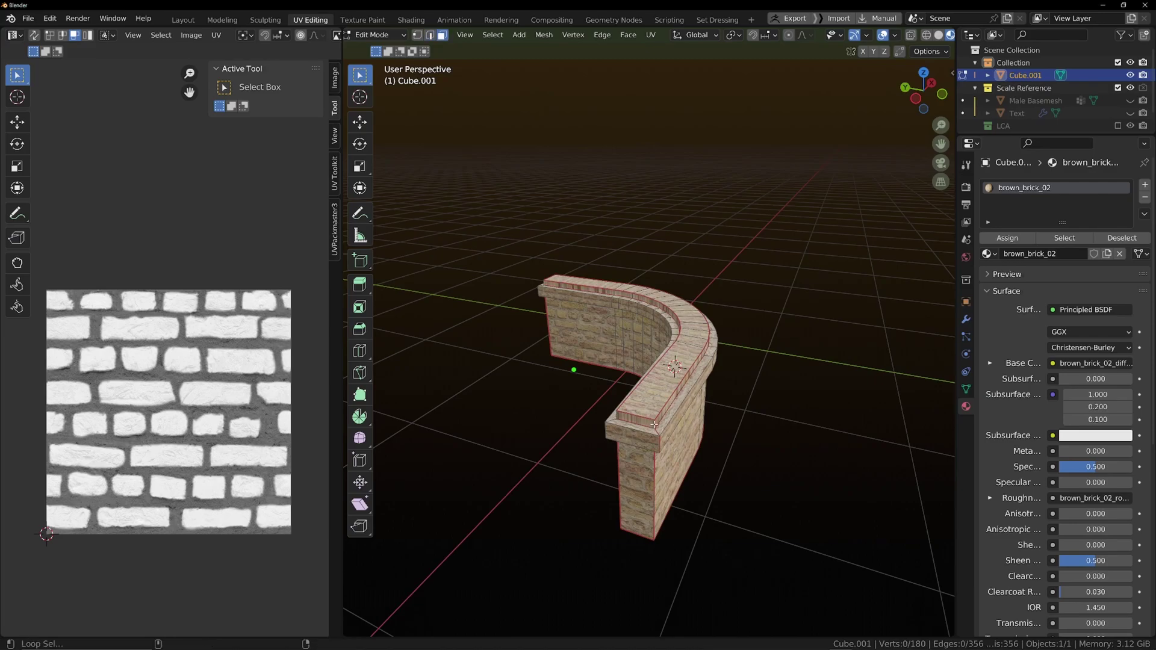
Unwrap the face loop around the raised strip's sides, rotate its UVs 90° and enlarge them to match the brick size.
alt+click(654, 424)
key(u)
click(655, 424)
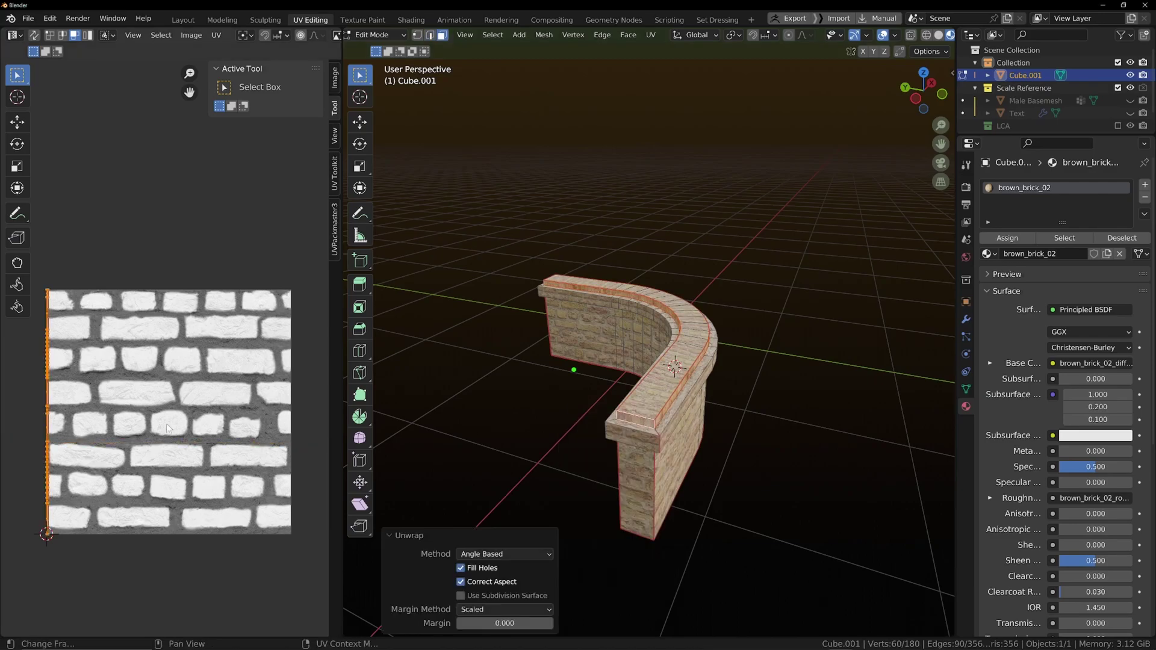
scroll(68, 288, down, 3)
middle_drag(68, 288, 150, 306)
text(r90)
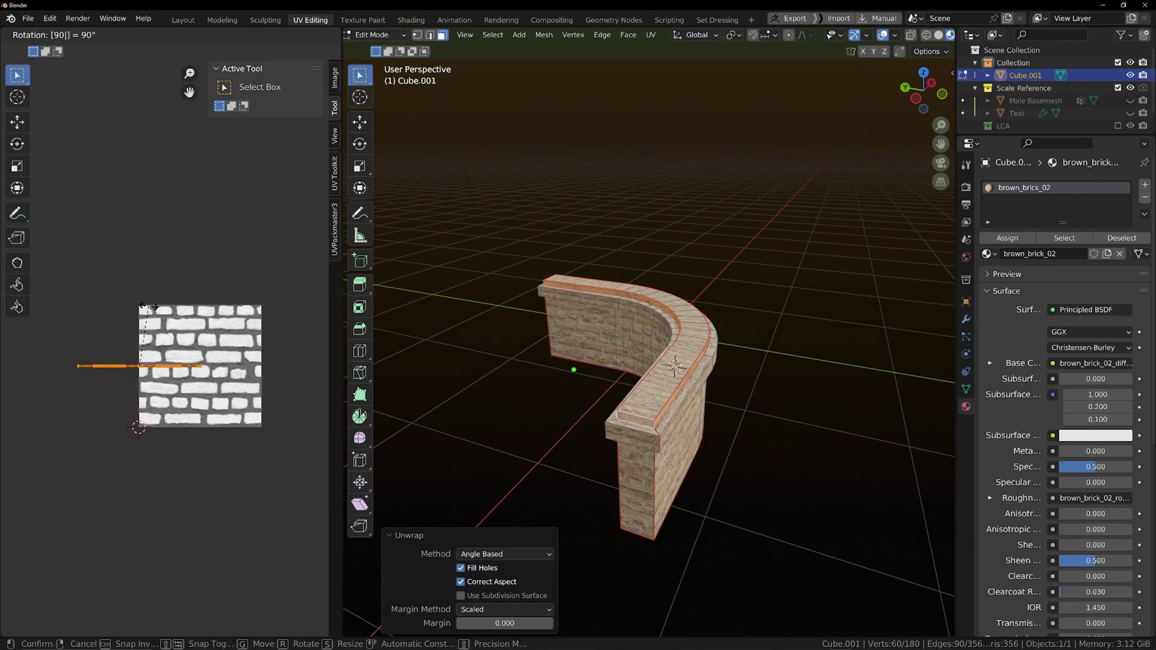
key(Return)
key(s)
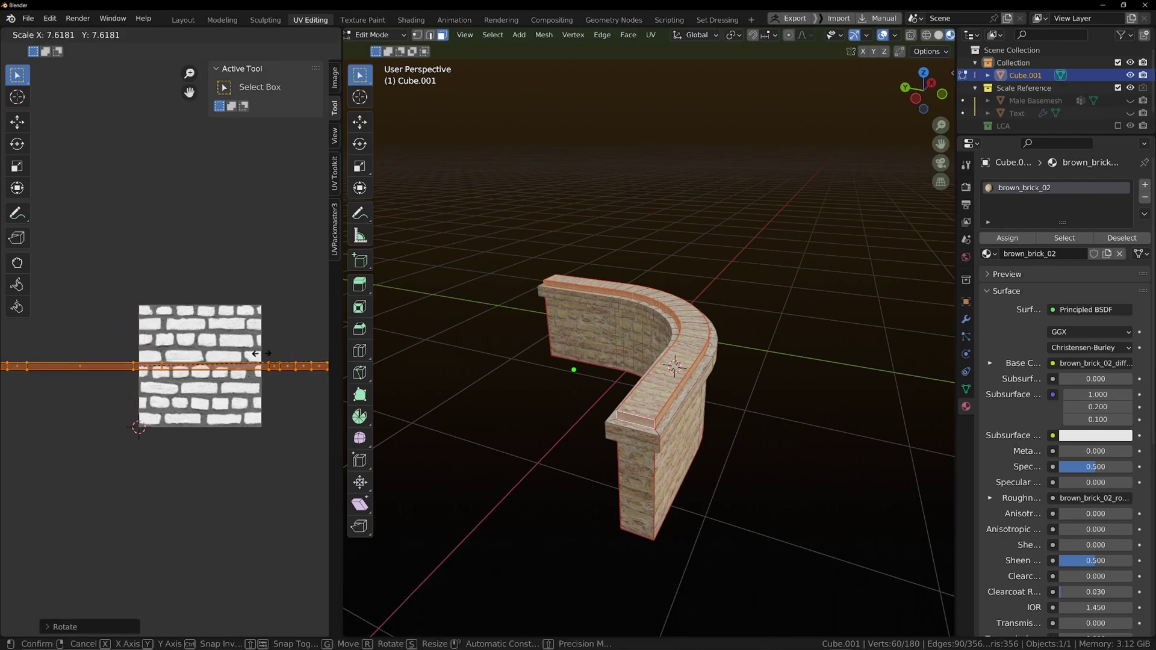
click(129, 356)
Switch to Object Mode and examine the brick texture on the wall, cap and raised strip from several sides.
scroll(408, 380, up, 5)
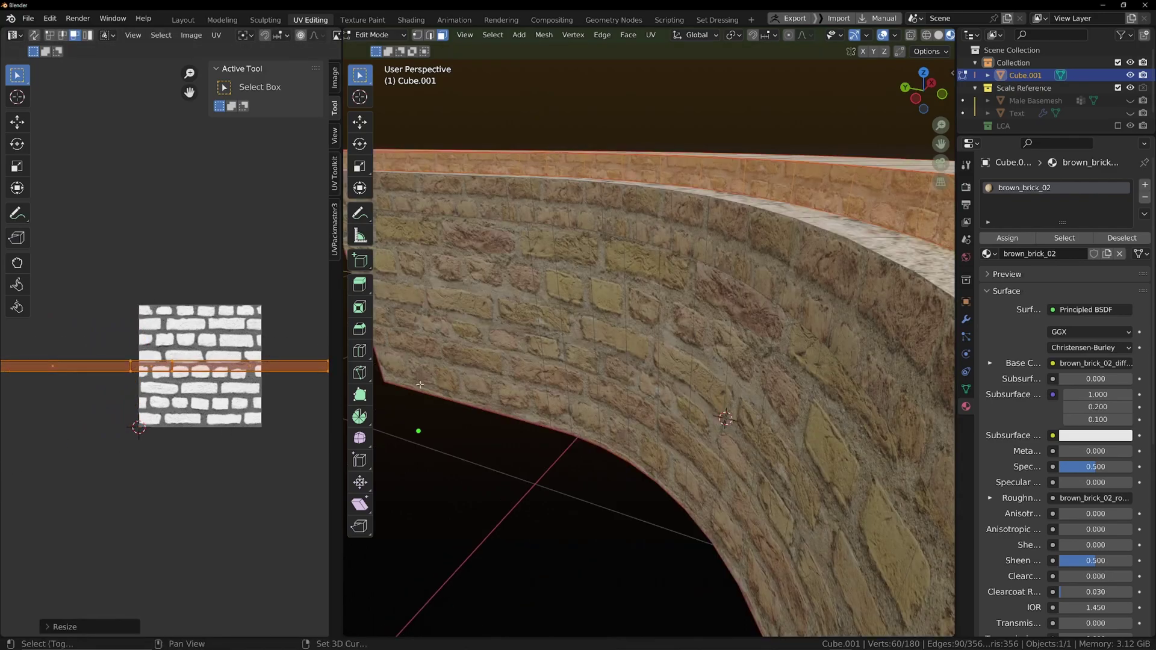
scroll(423, 392, down, 8)
middle_drag(663, 320, 618, 319)
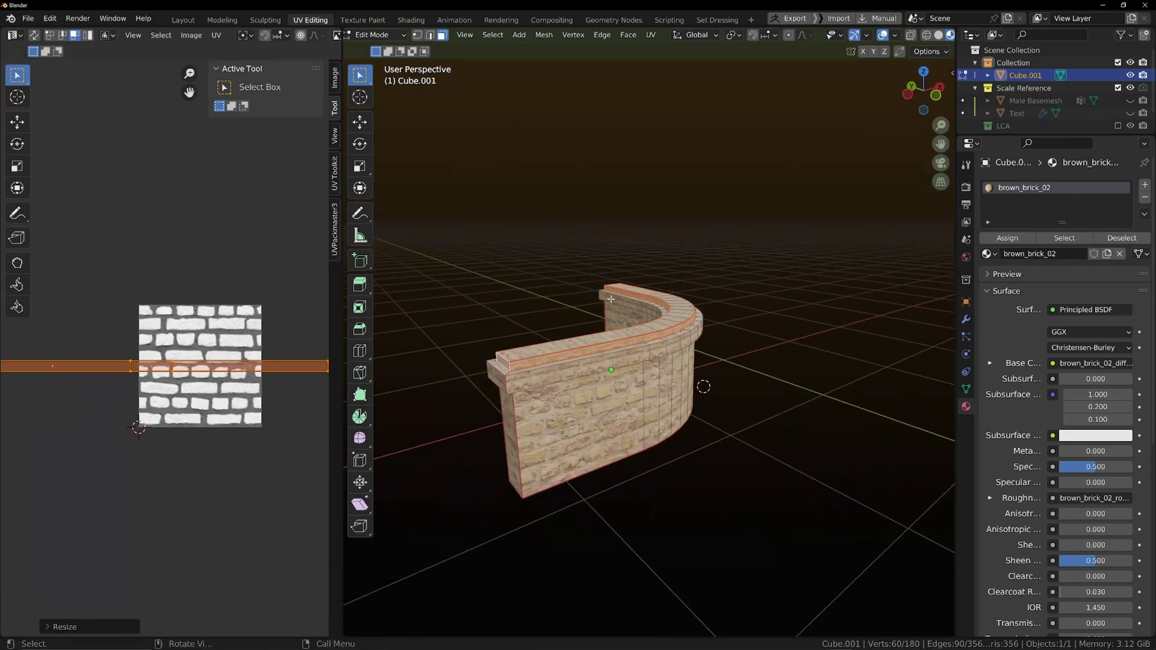
key(Tab)
scroll(562, 365, up, 8)
middle_drag(561, 365, 607, 354)
scroll(515, 337, down, 8)
scroll(504, 331, up, 5)
scroll(482, 324, down, 4)
right_click(620, 336)
key(Escape)
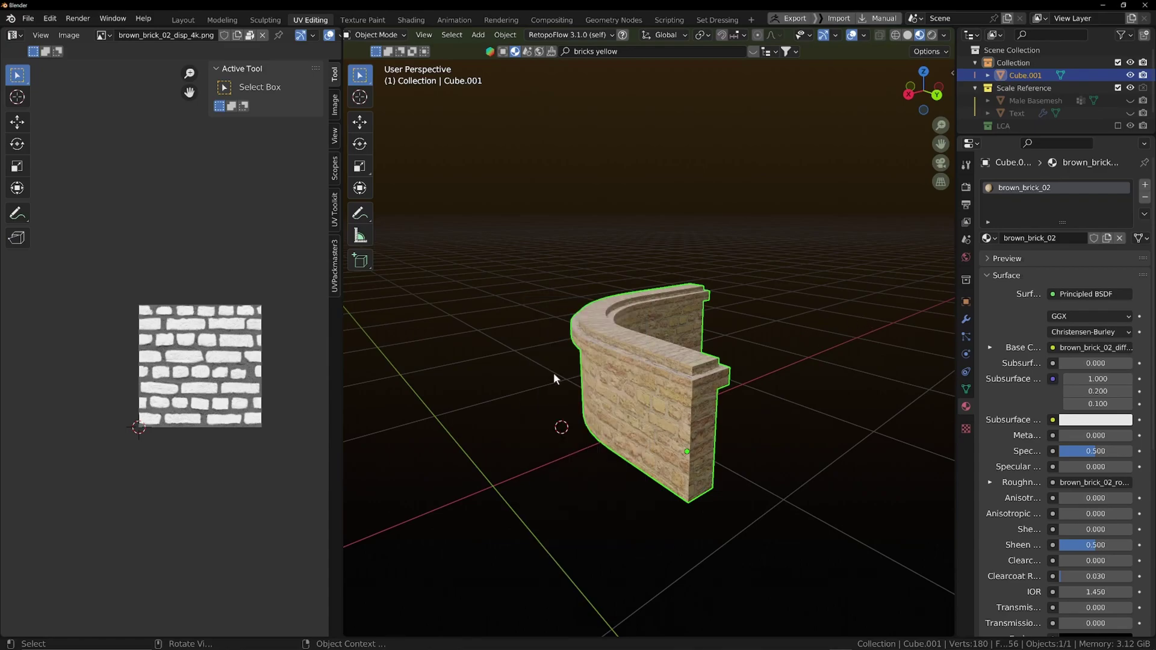
Add a Bevel modifier to the curved wall and set its amount to 0.023 m.
click(966, 319)
click(1009, 187)
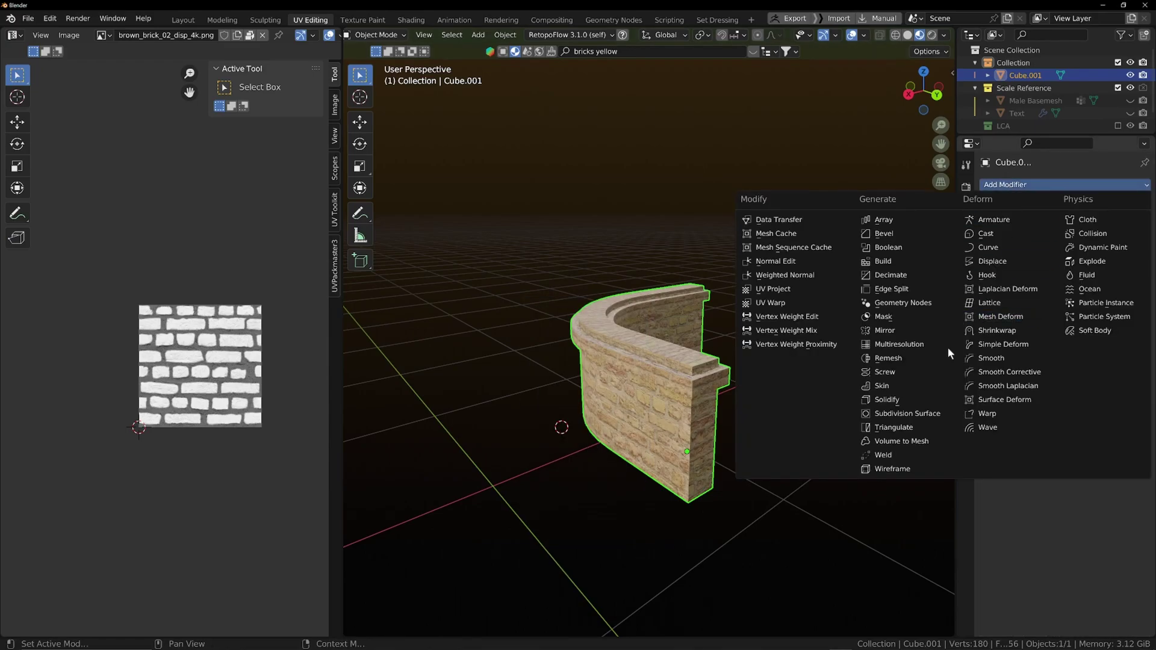
click(907, 235)
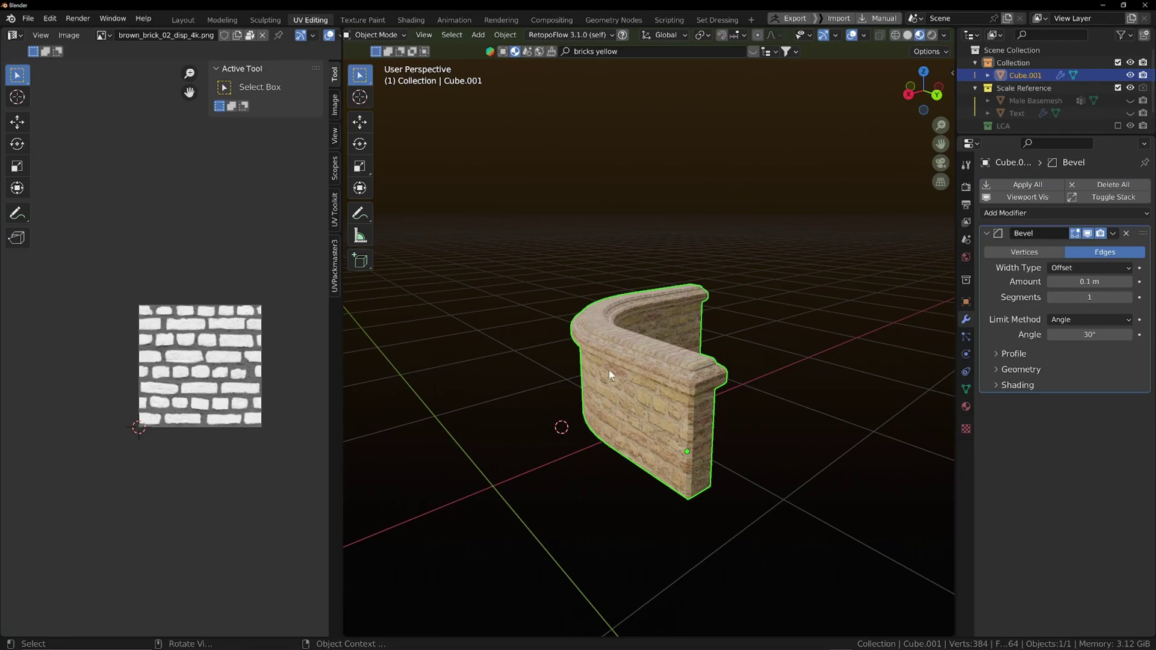
middle_drag(609, 370, 717, 392)
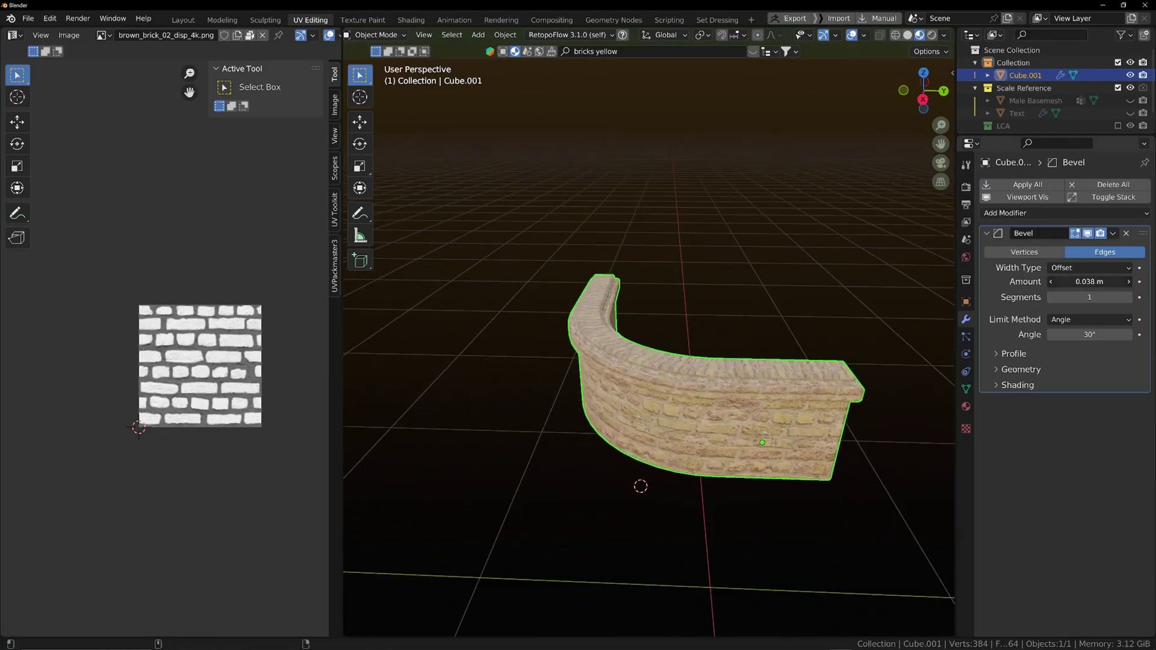
middle_drag(564, 411, 379, 389)
scroll(645, 392, up, 5)
scroll(701, 395, down, 3)
scroll(638, 396, down, 4)
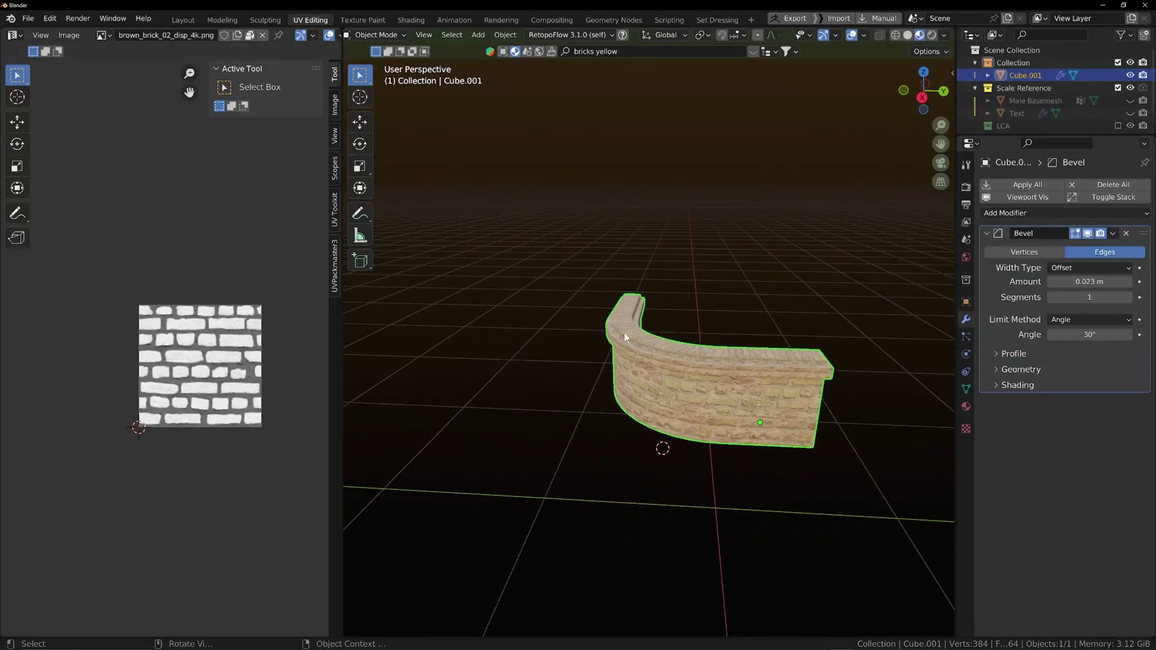
Examine the whole wall's UV layout in Edit Mode with all faces selected, clear the selection and return to Object Mode.
middle_drag(624, 333, 693, 382)
key(Tab)
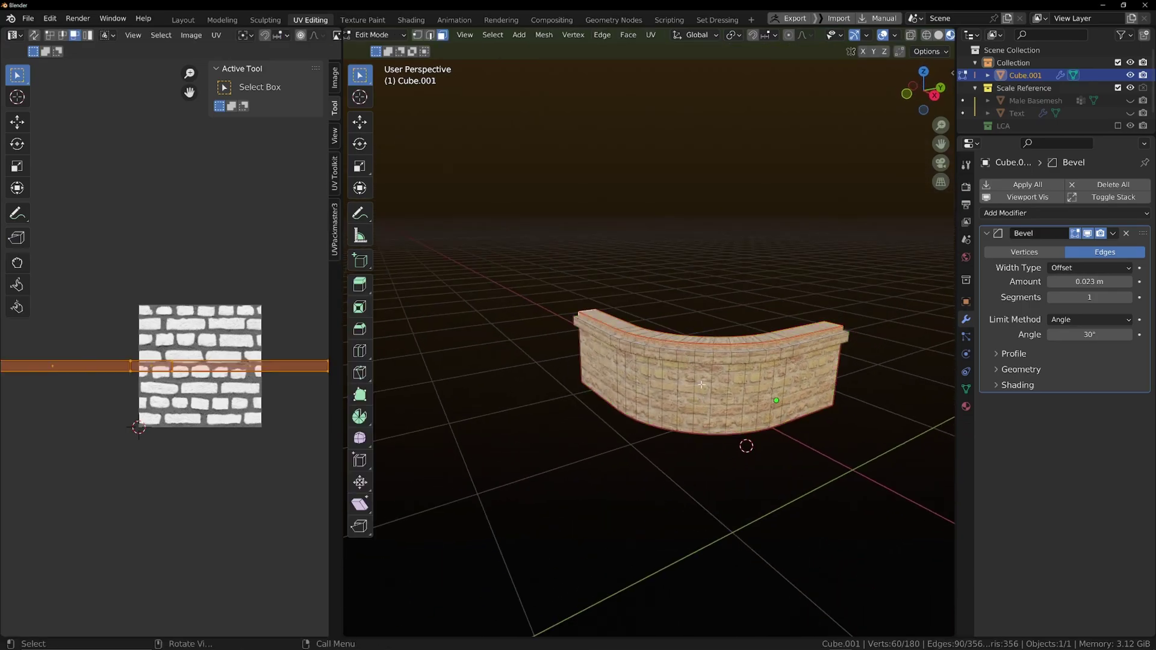
key(ctrl+z)
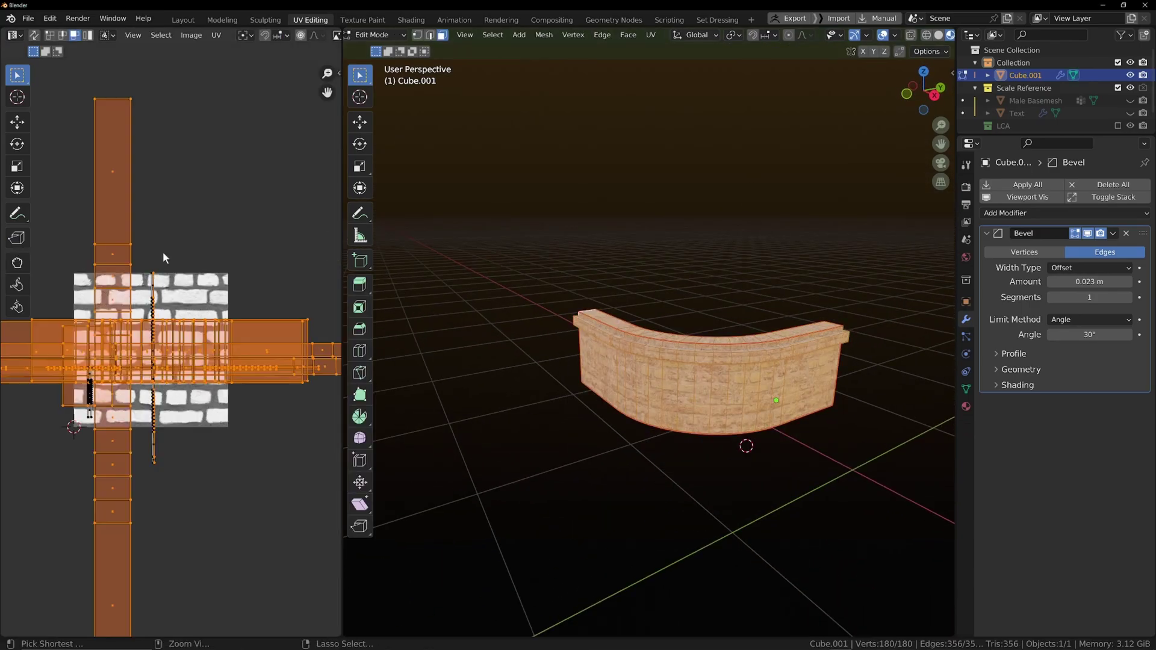
key(ctrl+z)
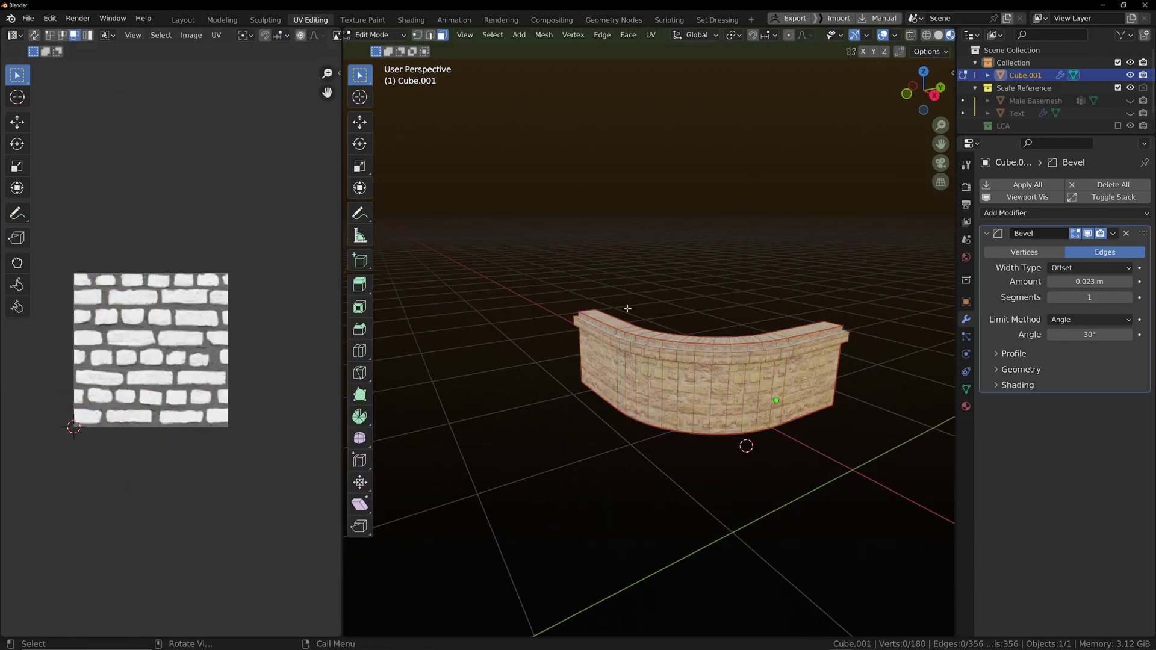
key(Tab)
Set the Bevel modifier's segments to 3 and check the rounded edges of the wall and cap.
middle_drag(693, 354, 752, 345)
scroll(753, 343, up, 3)
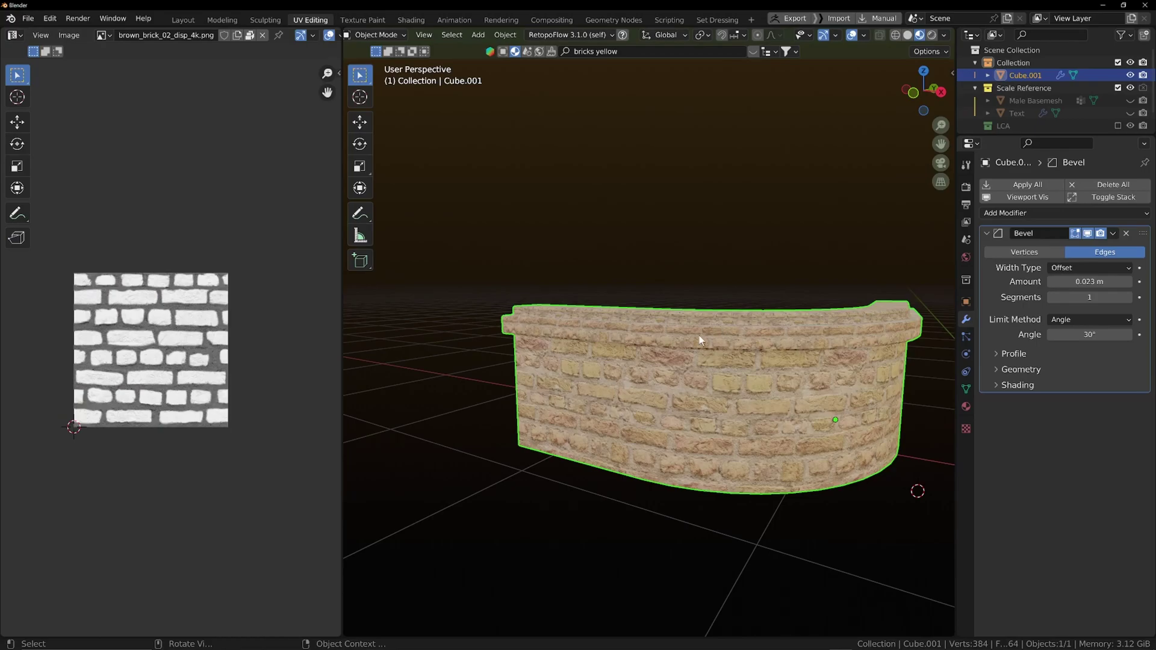
middle_drag(613, 138, 598, 306)
scroll(705, 282, up, 4)
scroll(652, 290, down, 8)
scroll(652, 287, up, 3)
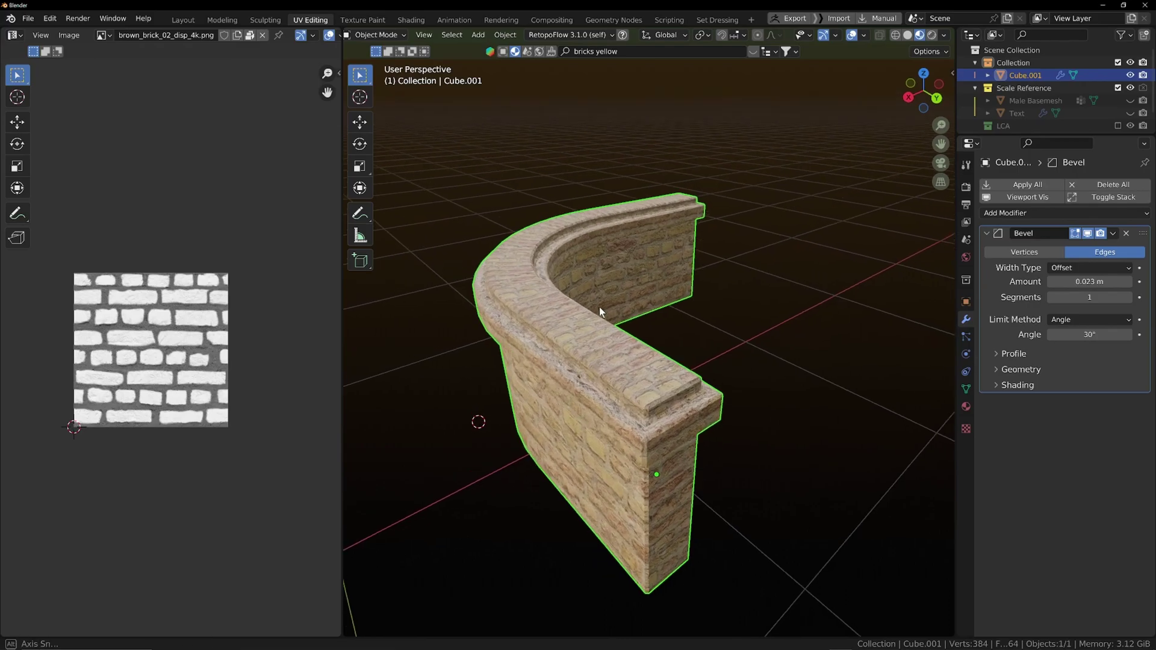
click(1128, 298)
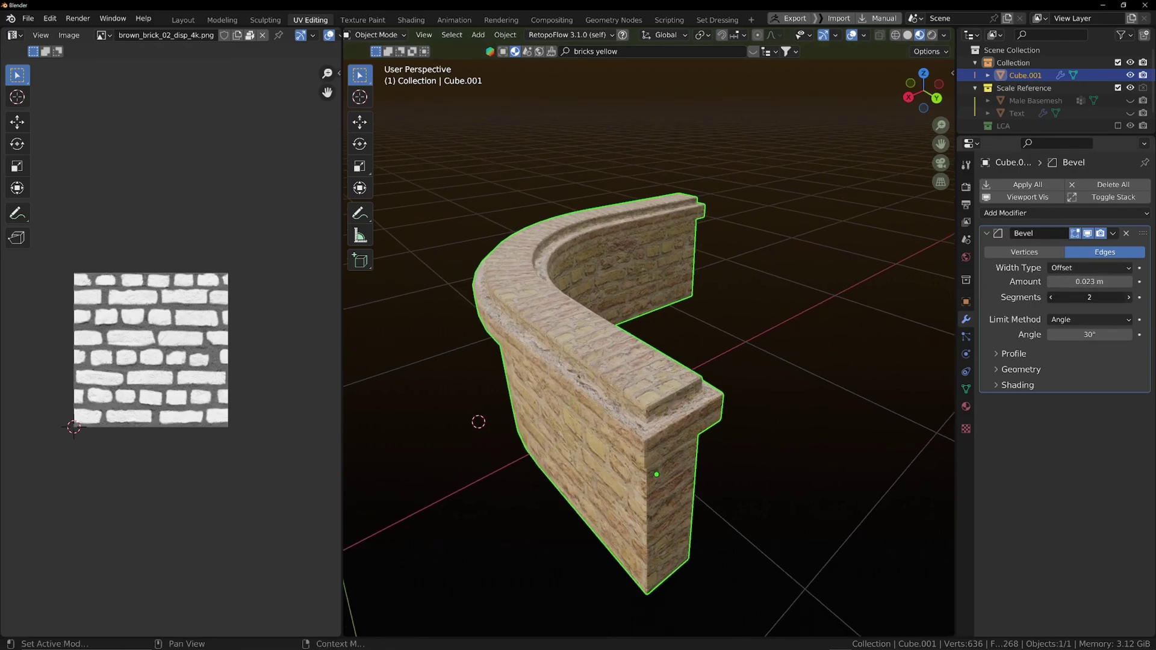
middle_drag(411, 366, 672, 335)
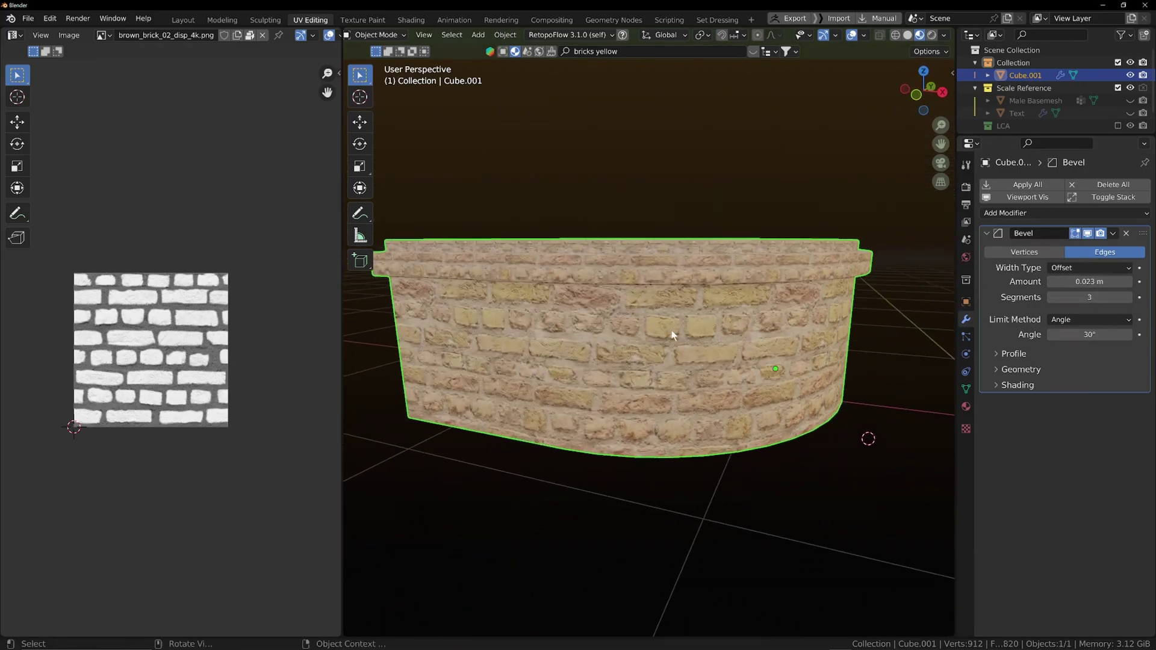